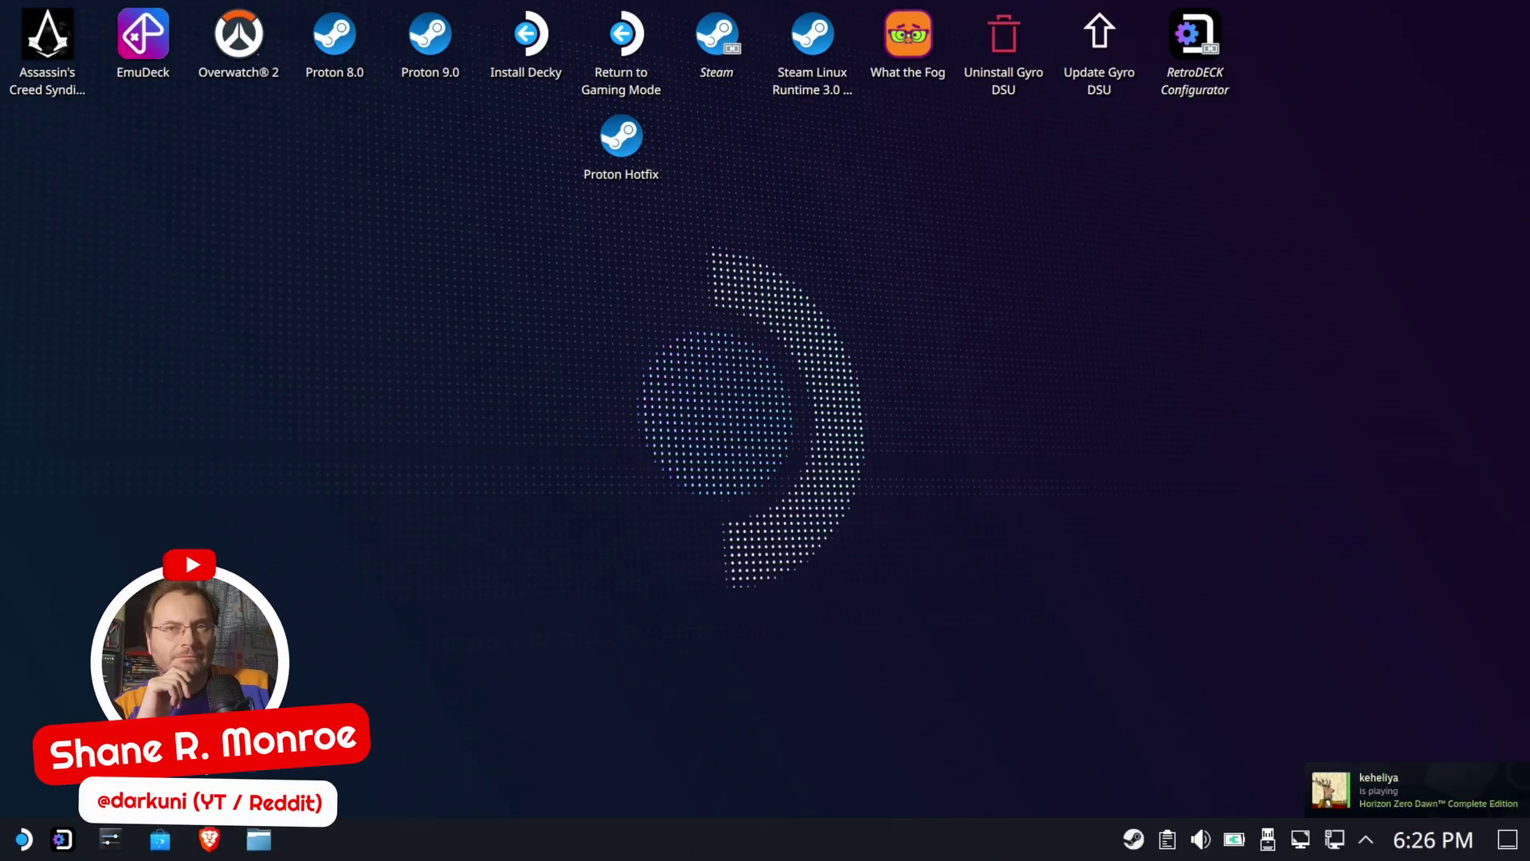
Search Discover for 'g', install Google Chrome, and close the store.
{"action": "left_click", "coordinate": [173, 838]}
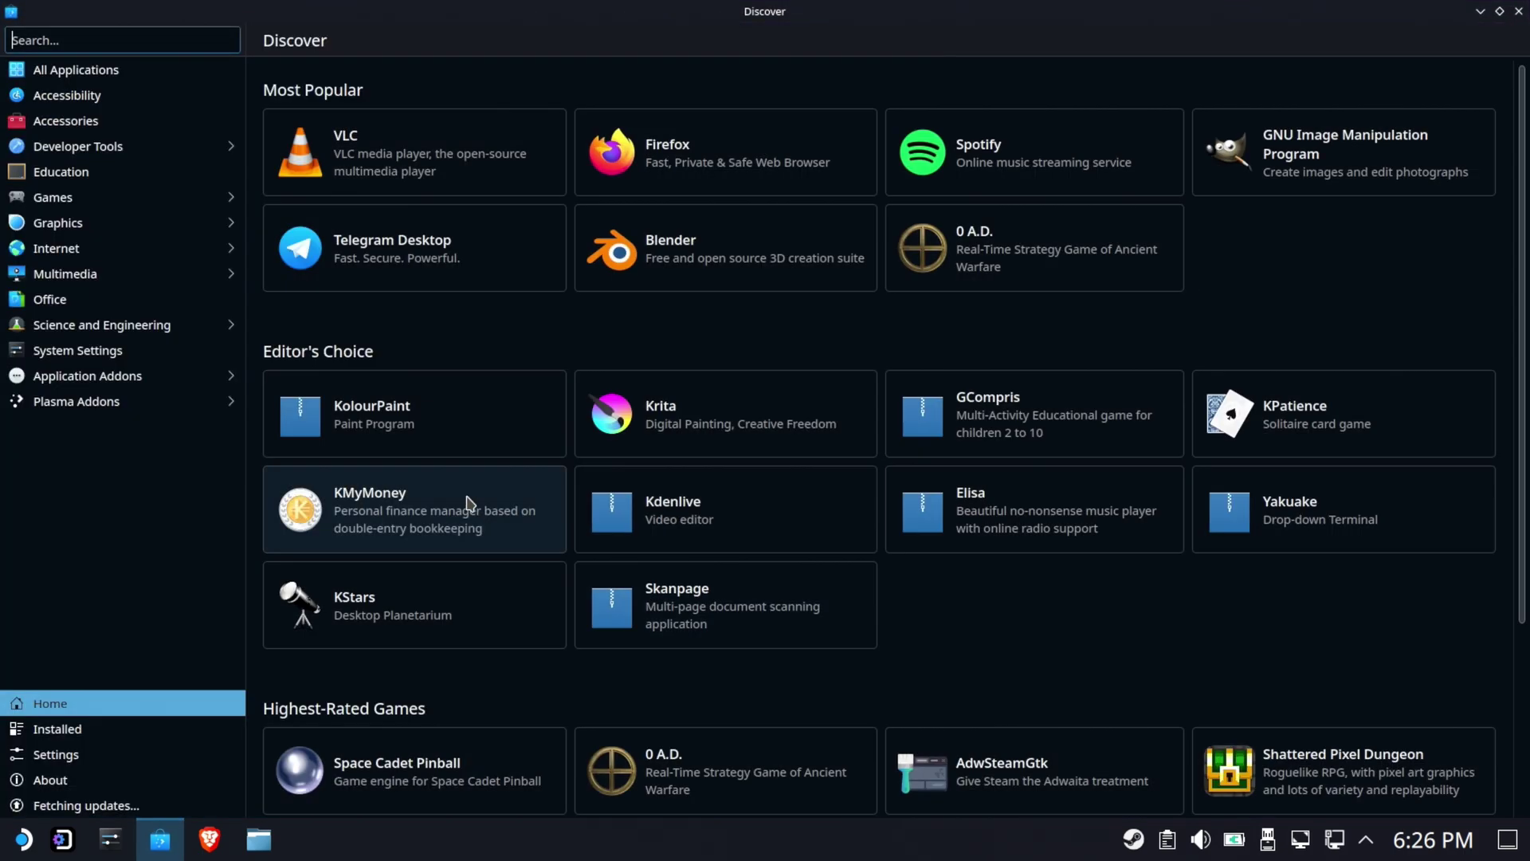
{"action": "left_click", "coordinate": [216, 32]}
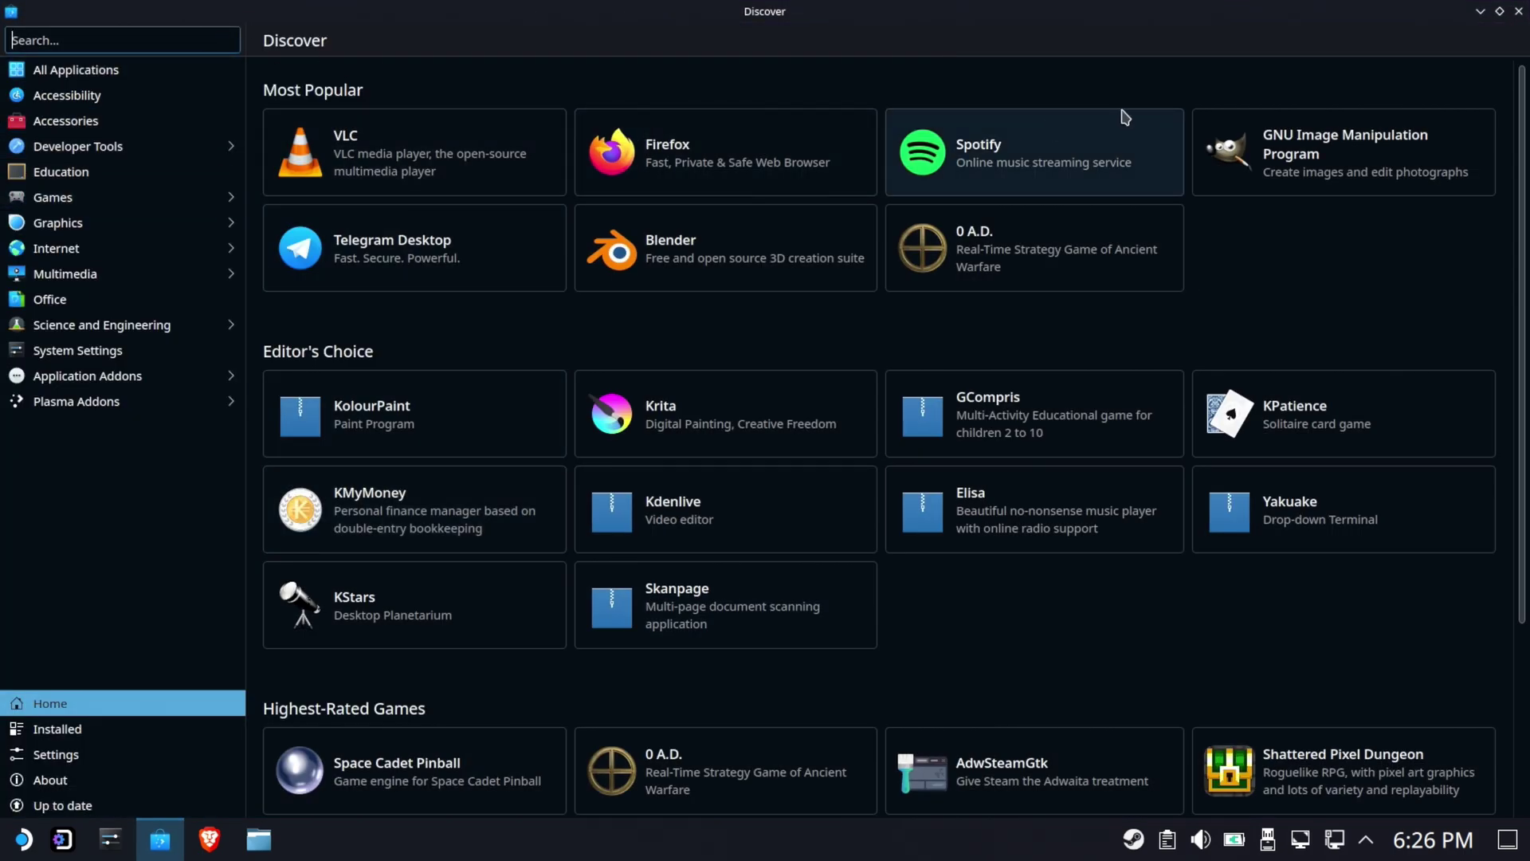
{"action": "scroll", "coordinate": [729, 413], "scroll_direction": "down", "scroll_amount": 3}
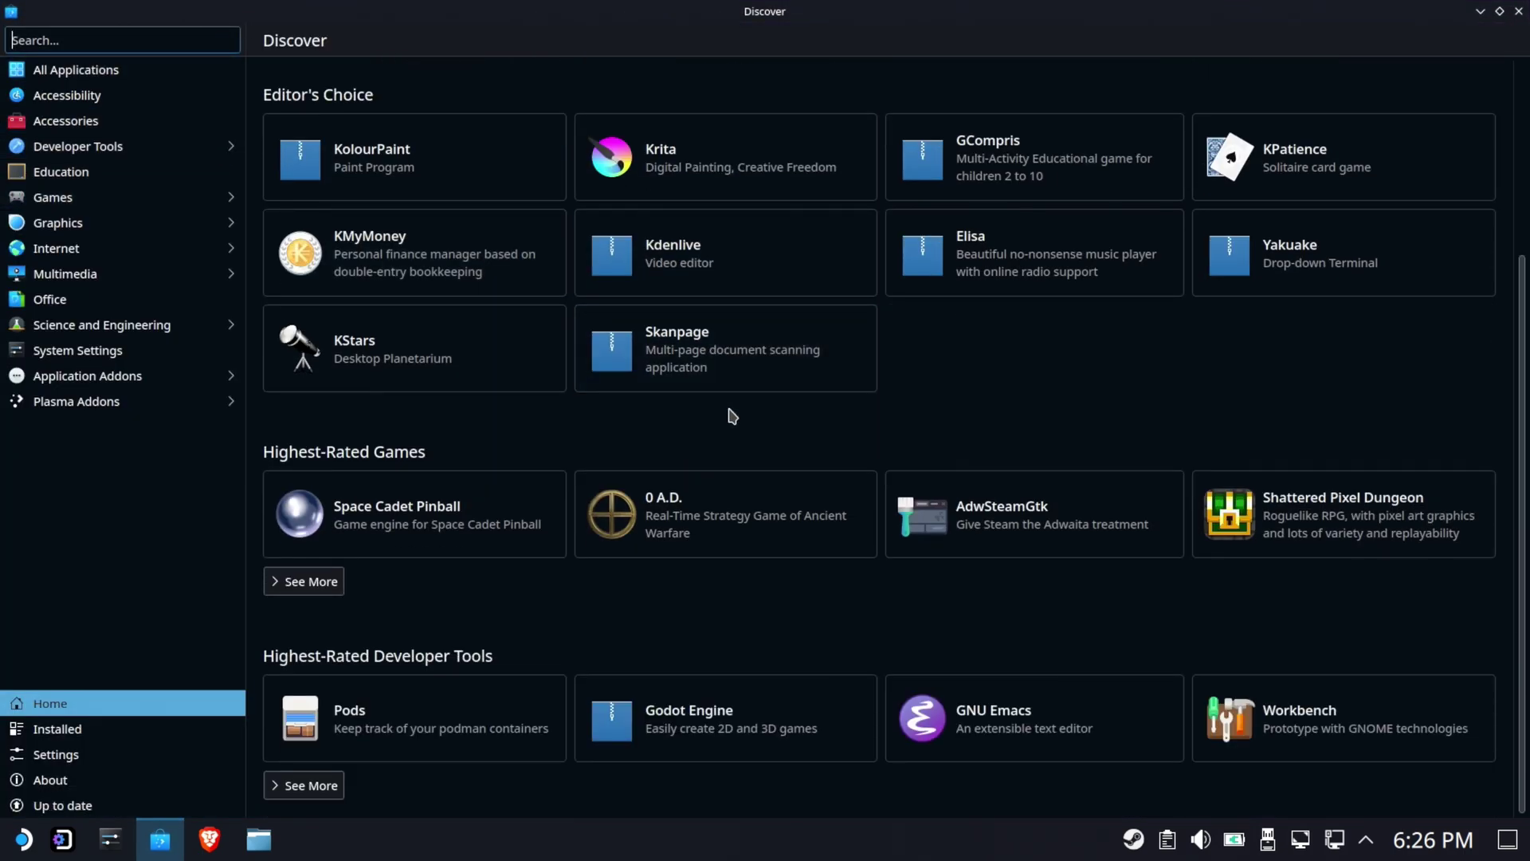
{"action": "scroll", "coordinate": [732, 415], "scroll_direction": "up", "scroll_amount": 3}
{"action": "type", "text": "google"}
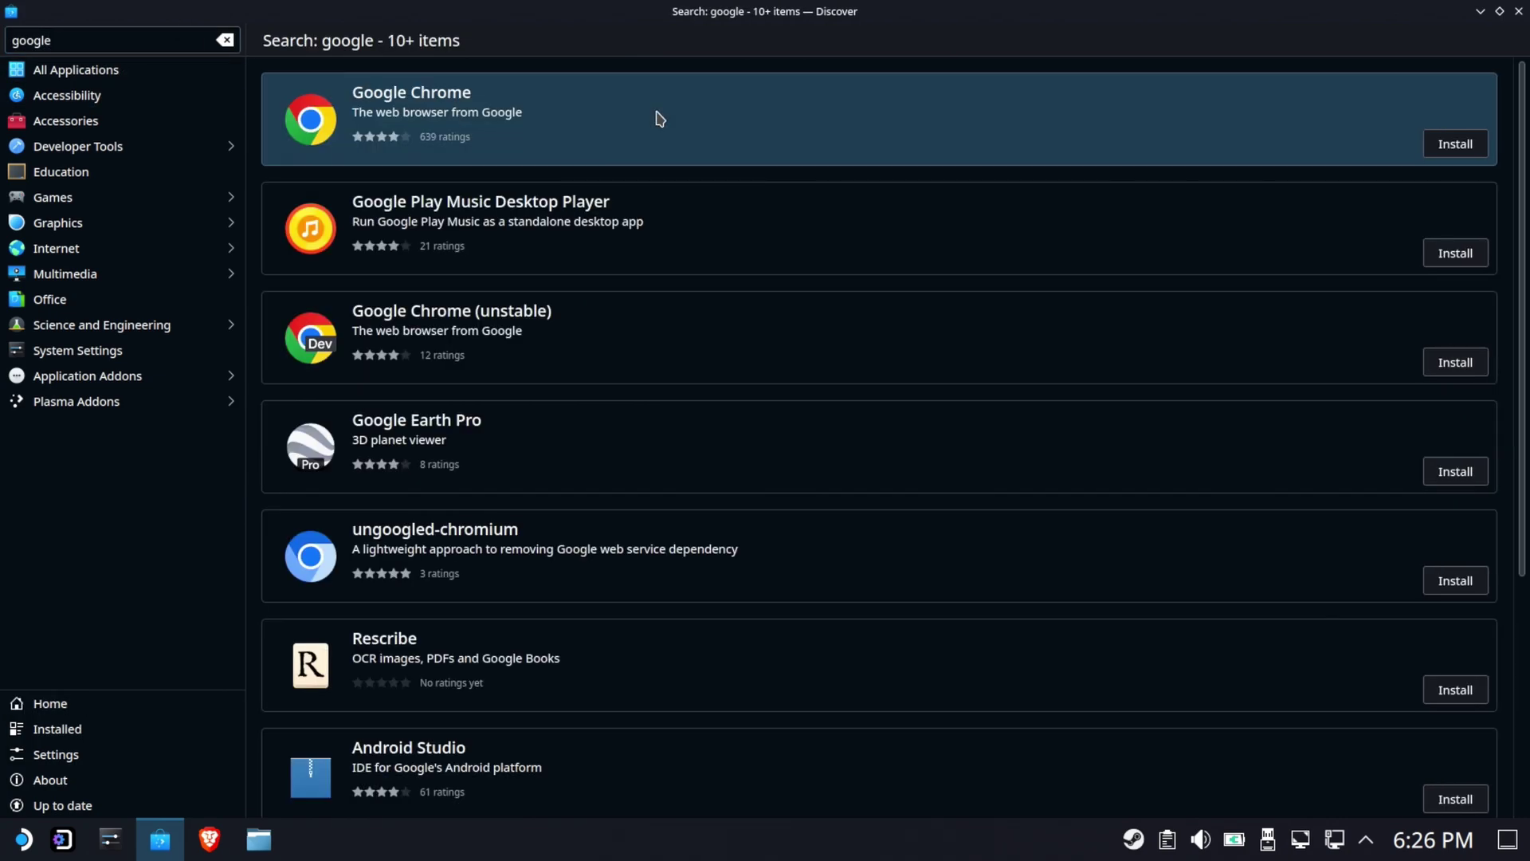
{"action": "left_click", "coordinate": [469, 97]}
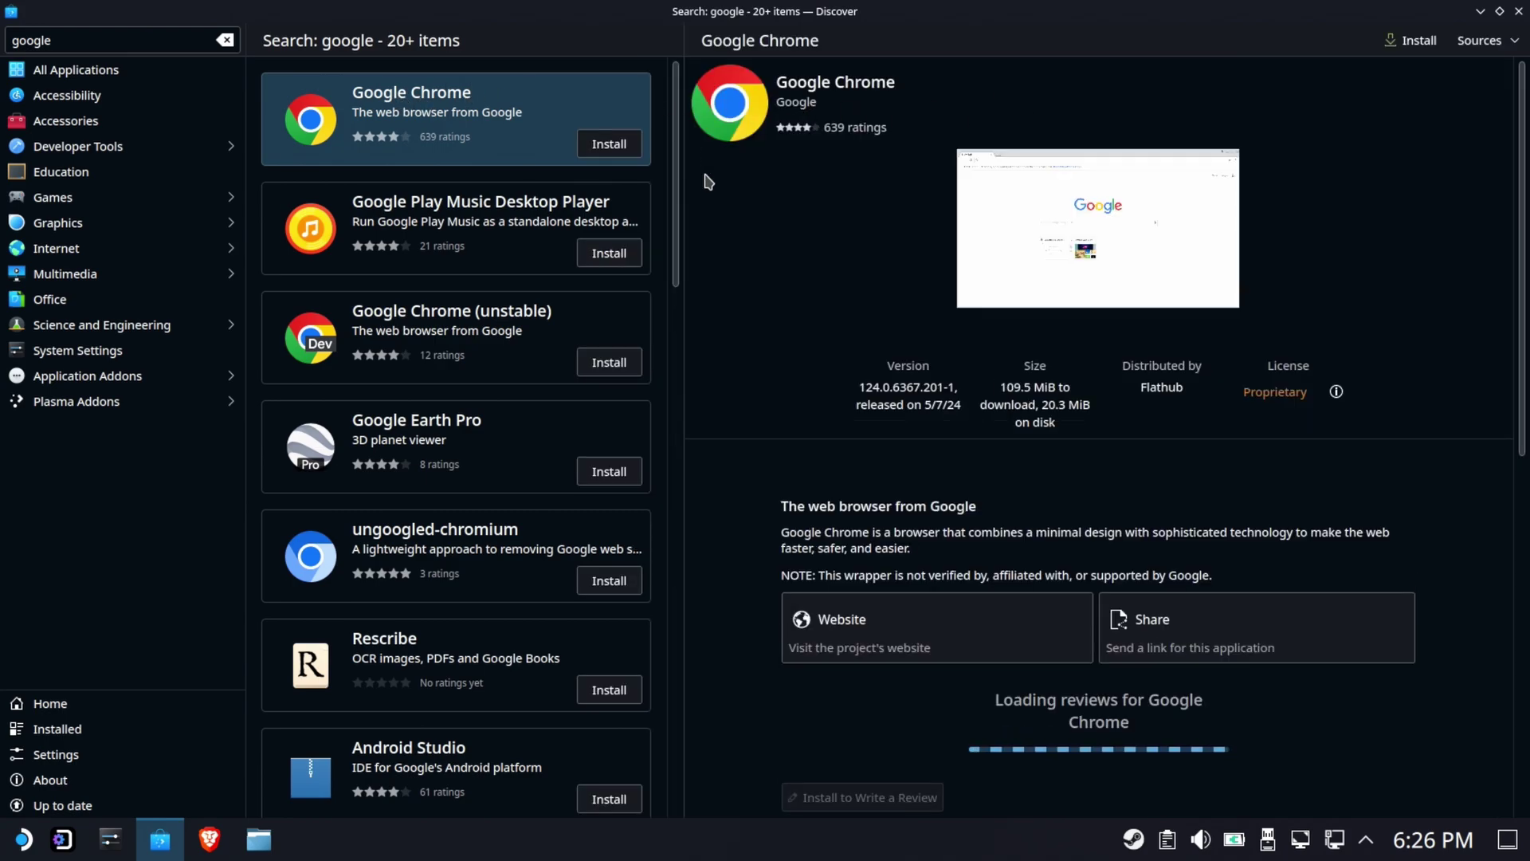
{"action": "left_click", "coordinate": [1411, 40]}
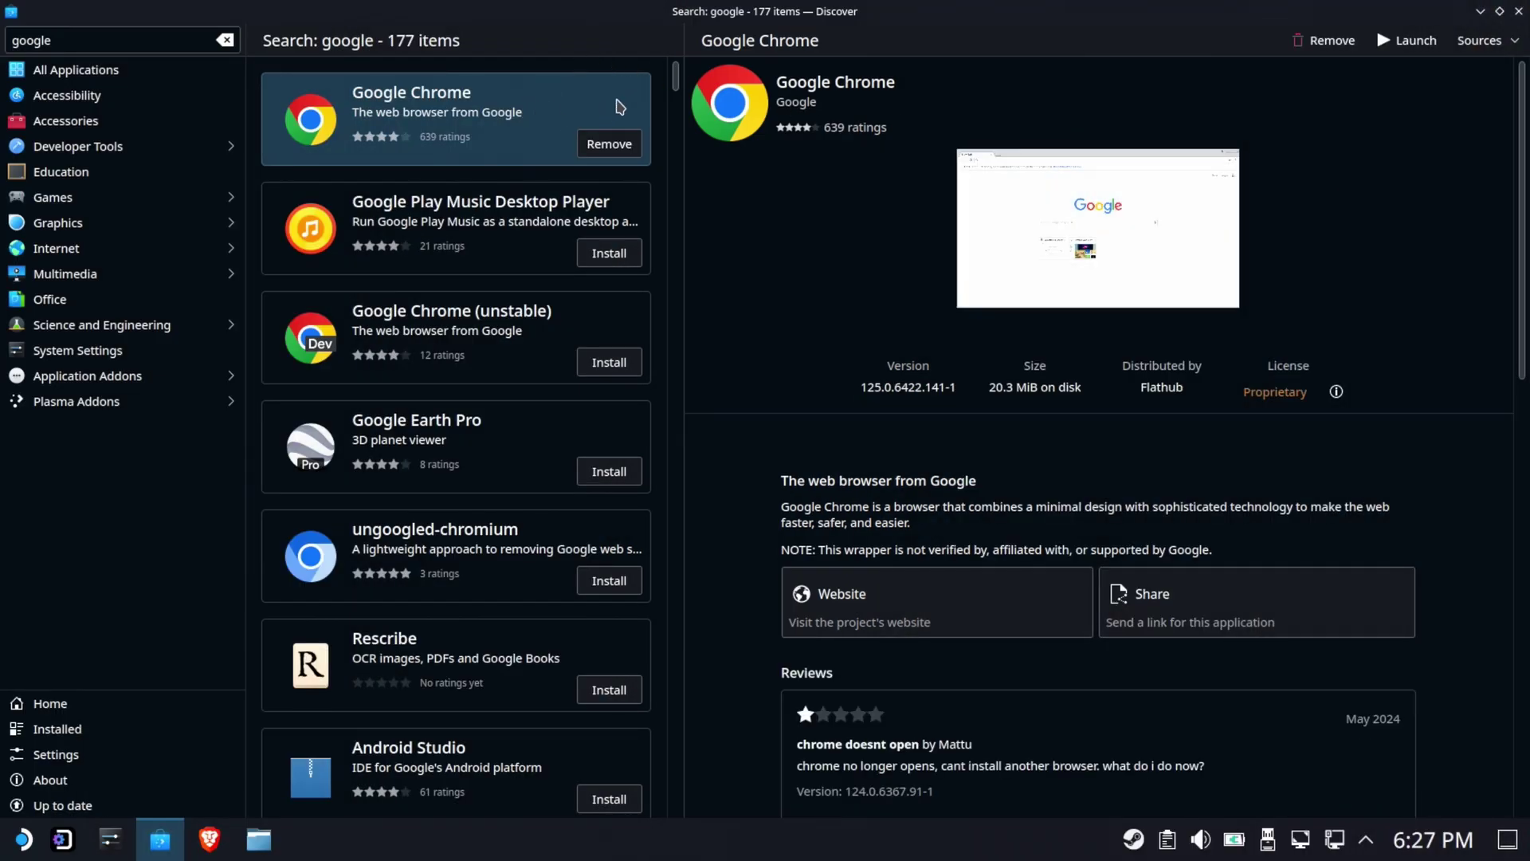
{"action": "left_click", "coordinate": [1518, 11]}
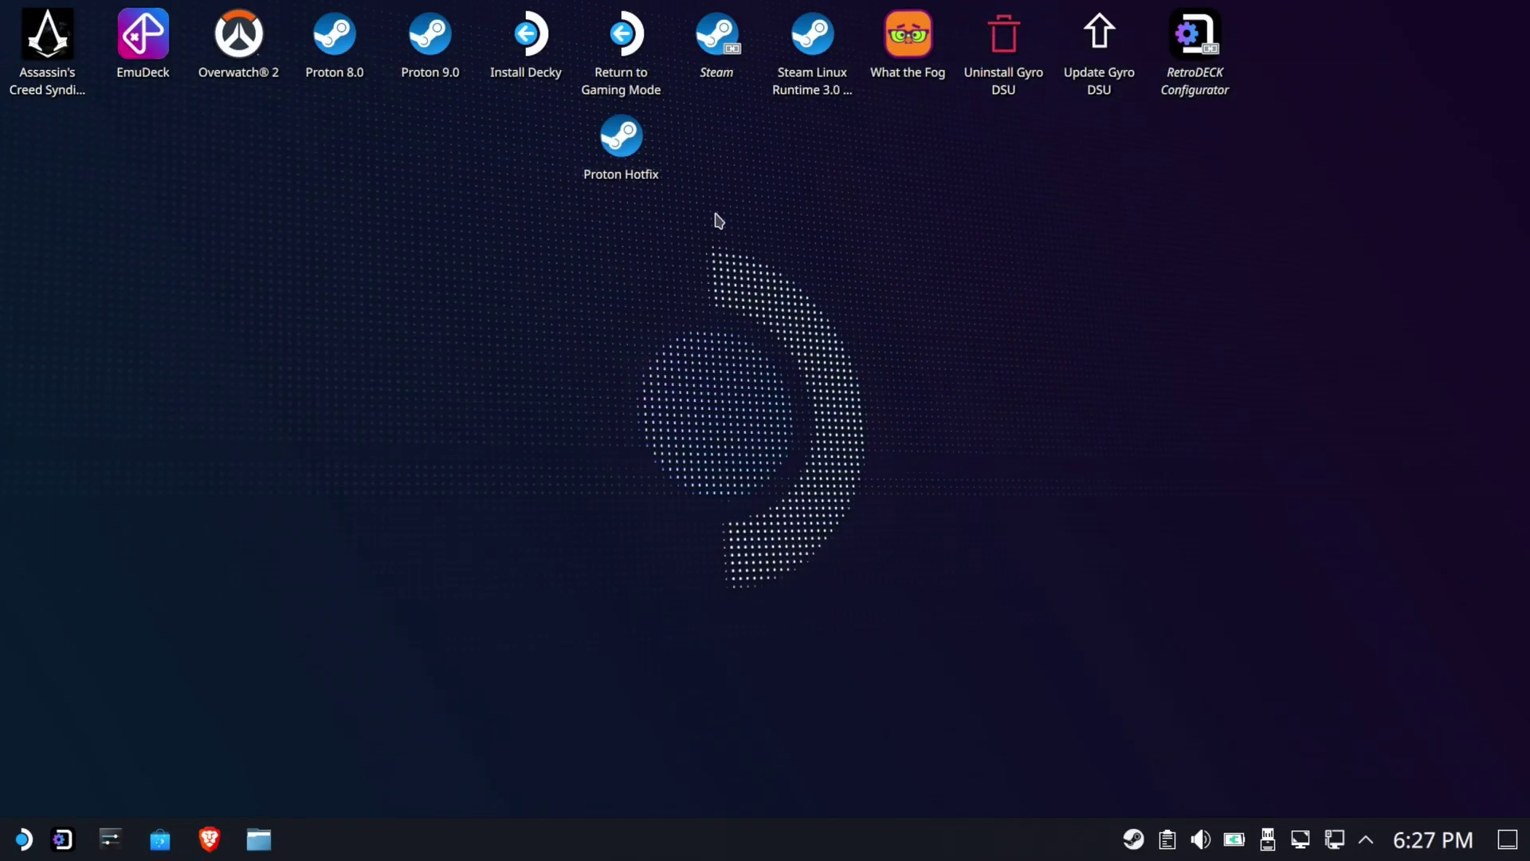
Send Google Chrome from the launcher's All Applications list to Steam, then bring up Steam's tray menu.
{"action": "left_click", "coordinate": [26, 837]}
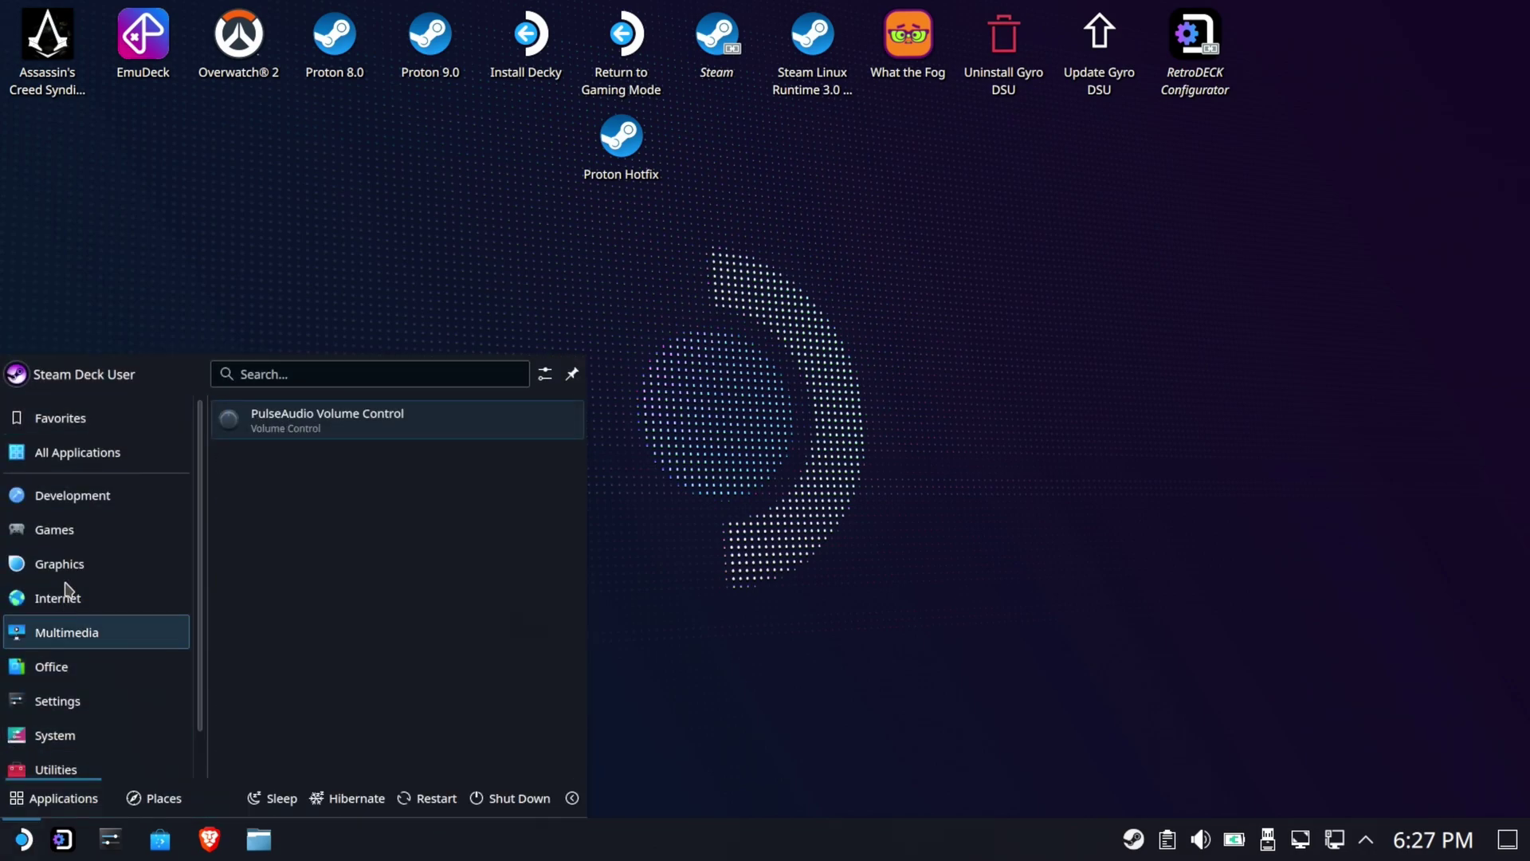
{"action": "left_click", "coordinate": [32, 458]}
{"action": "scroll", "coordinate": [335, 542], "scroll_direction": "down", "scroll_amount": 8}
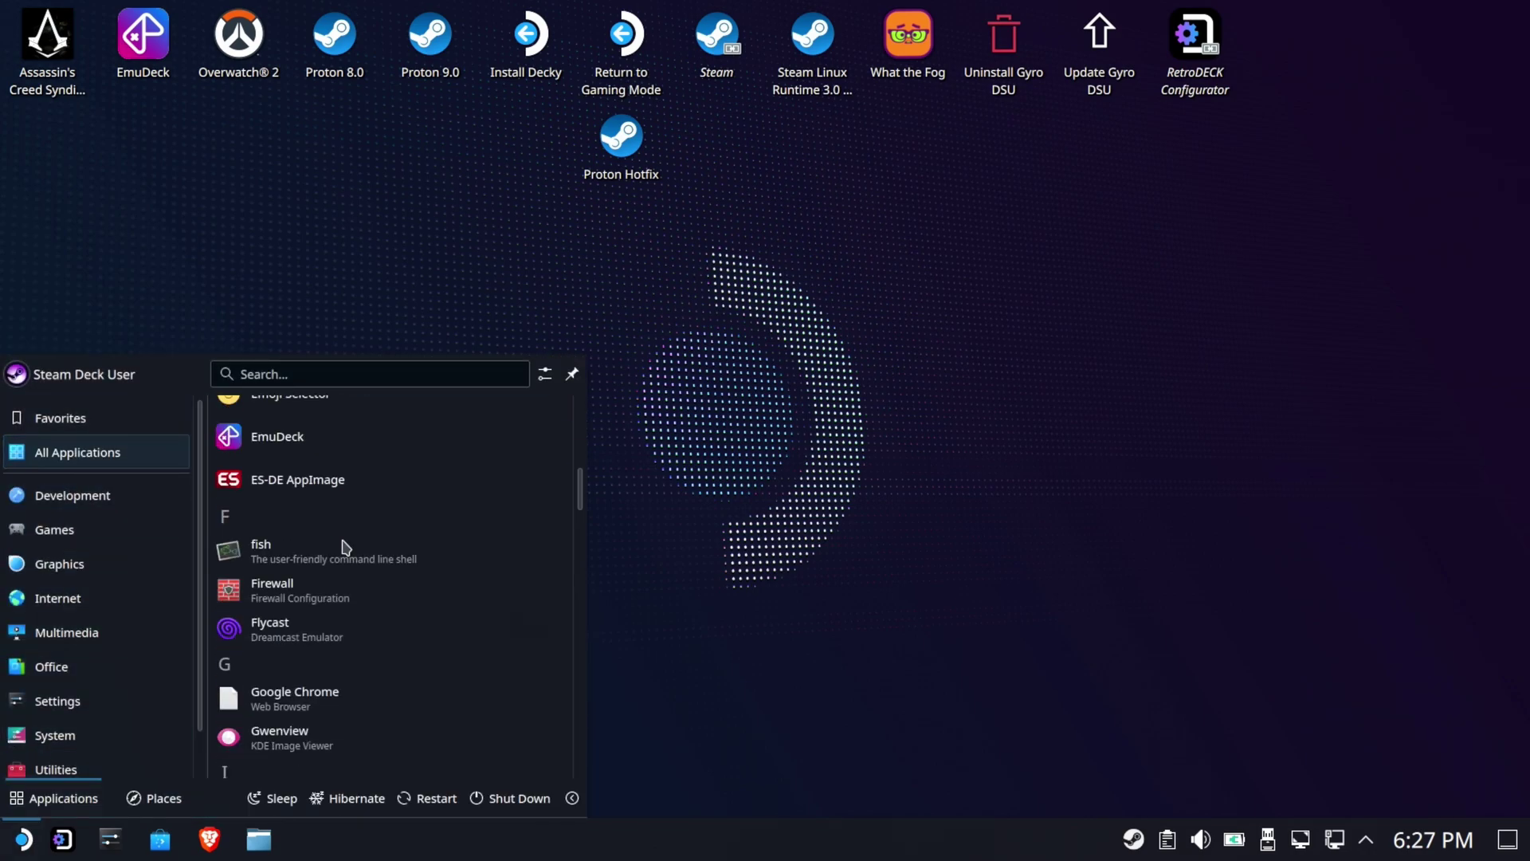
{"action": "scroll", "coordinate": [342, 542], "scroll_direction": "down", "scroll_amount": 2}
{"action": "right_click", "coordinate": [259, 613]}
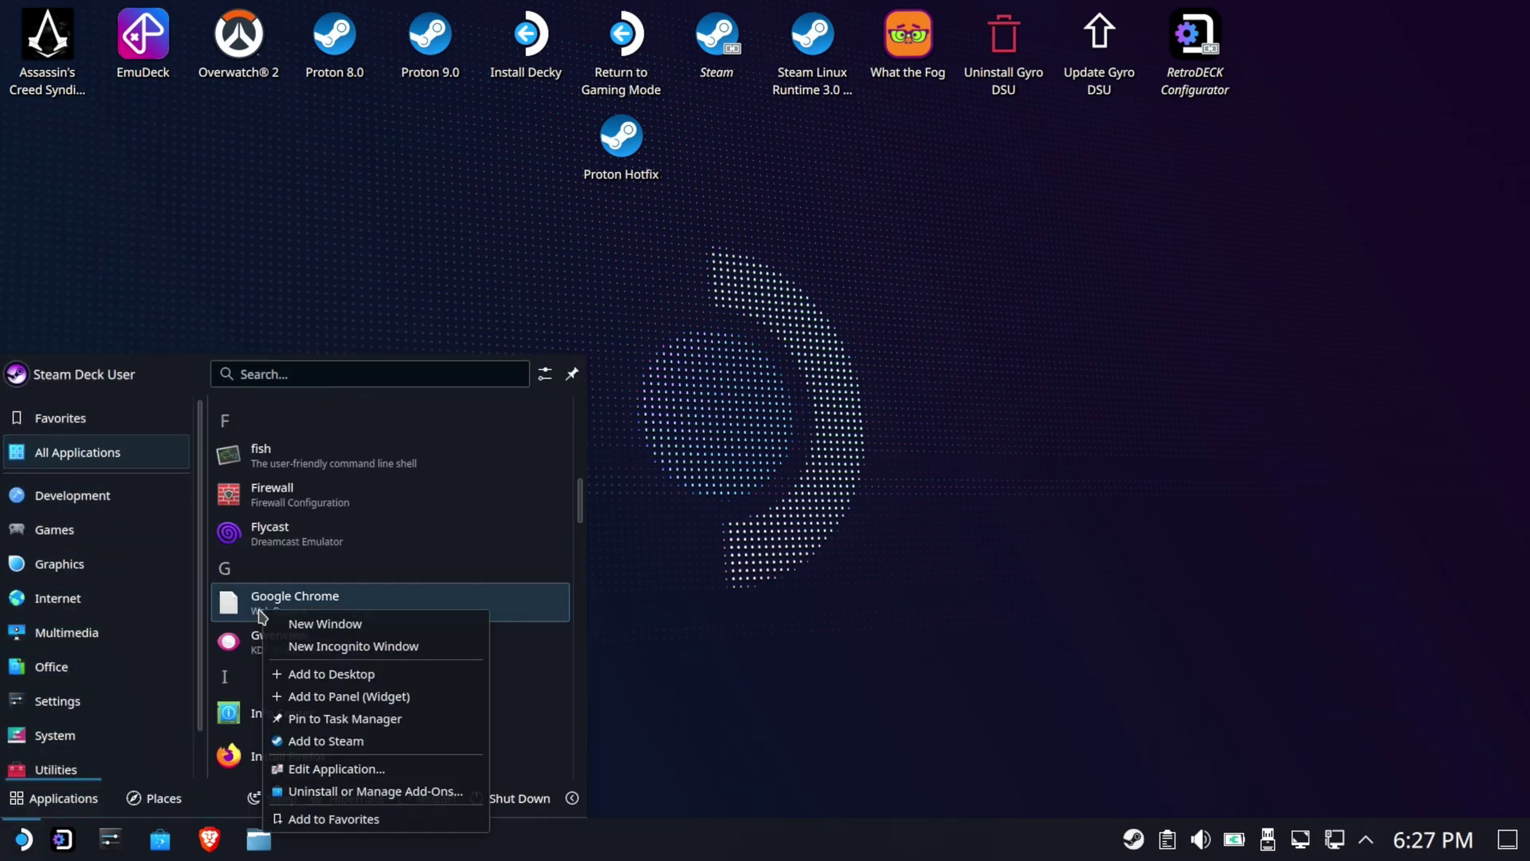
{"action": "left_click", "coordinate": [352, 740]}
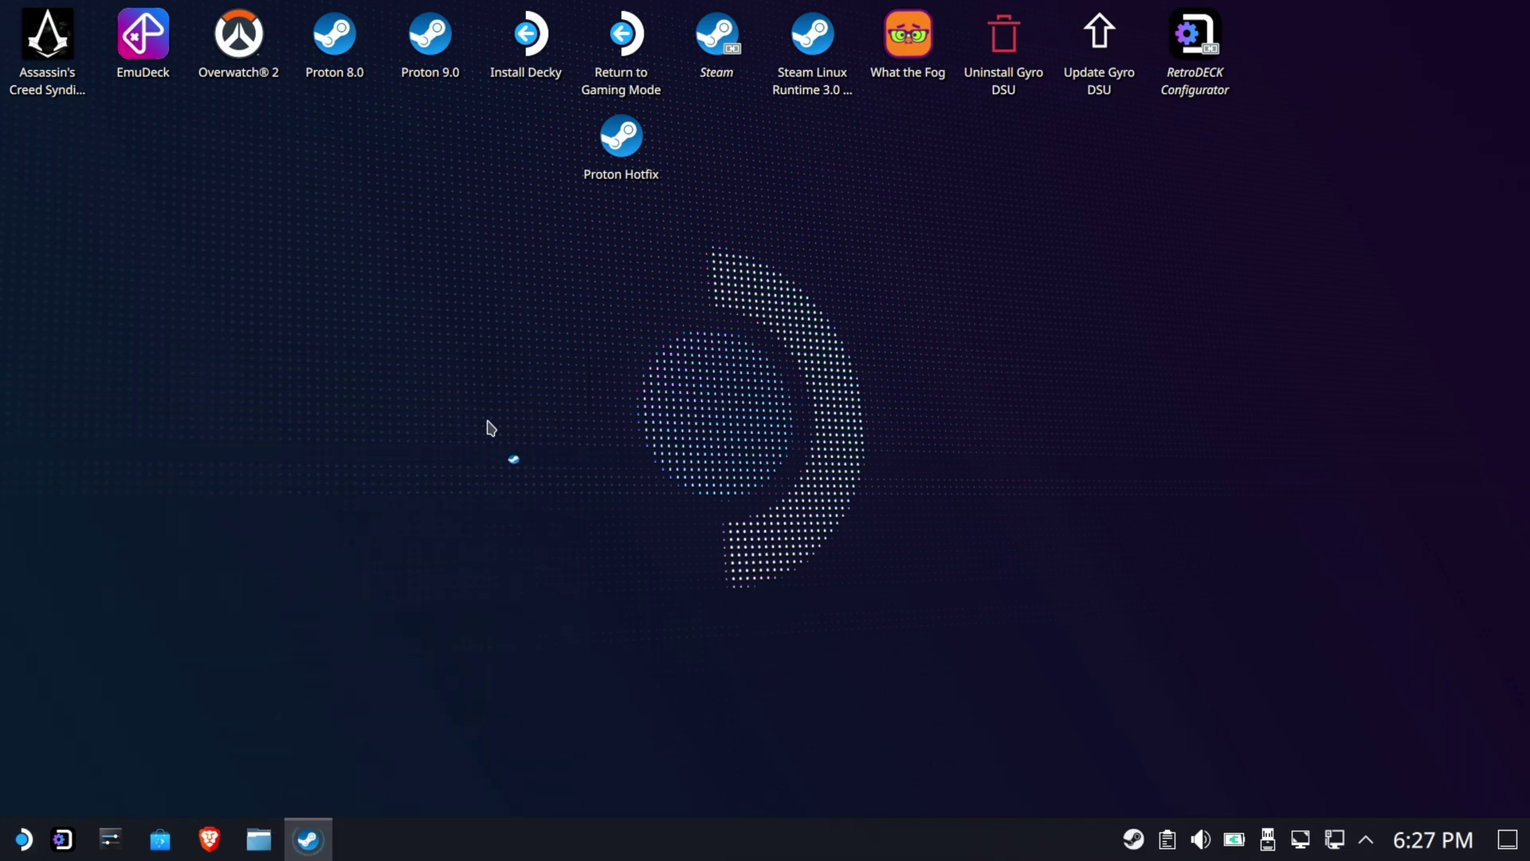
{"action": "right_click", "coordinate": [1135, 839]}
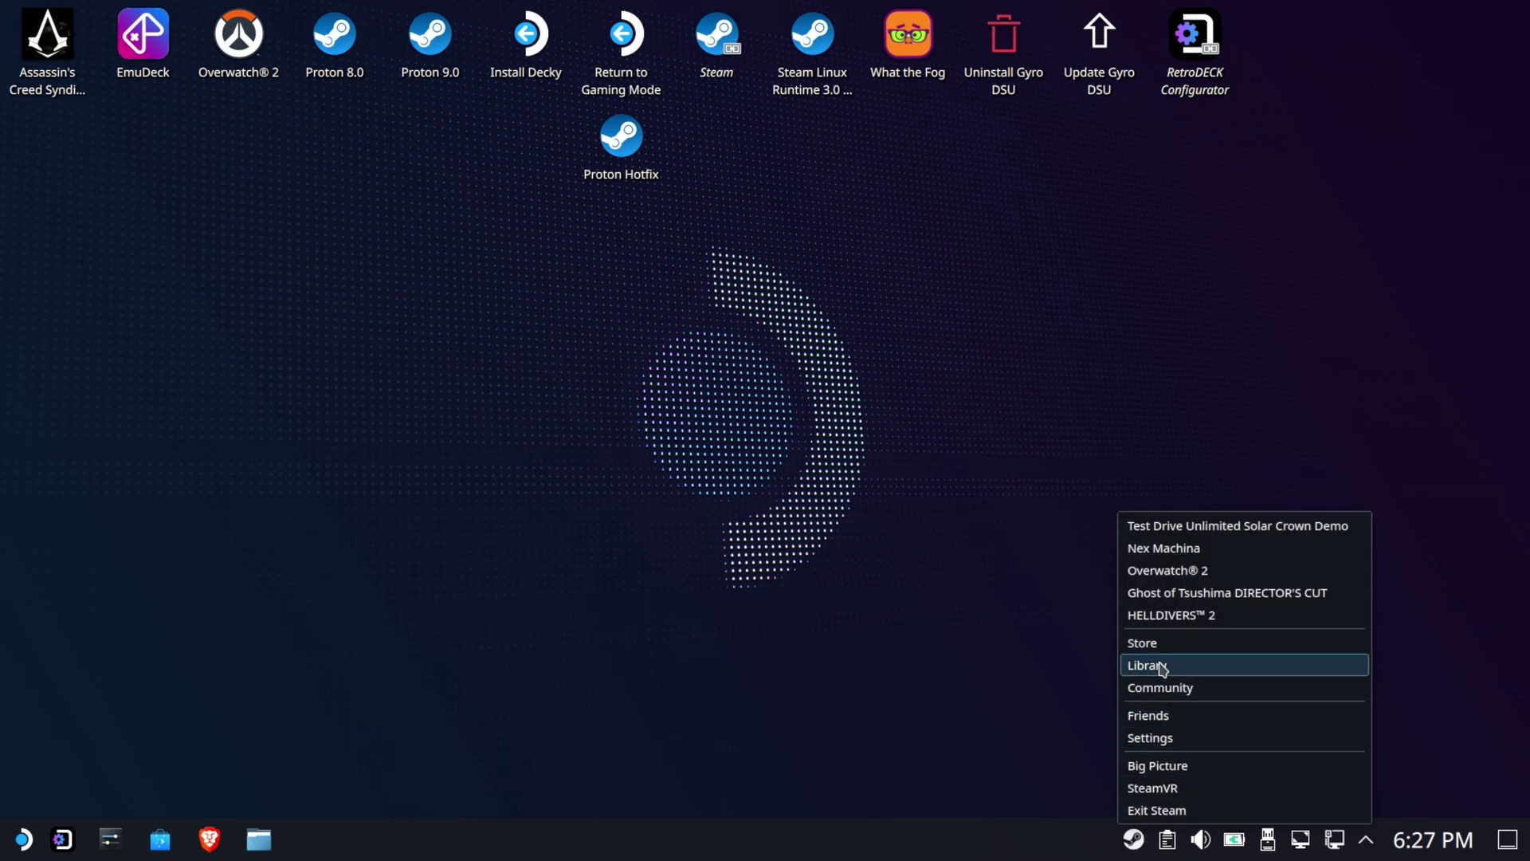
Search the Steam library for 'goo' and open the Google Chrome entry.
{"action": "left_click", "coordinate": [1162, 666]}
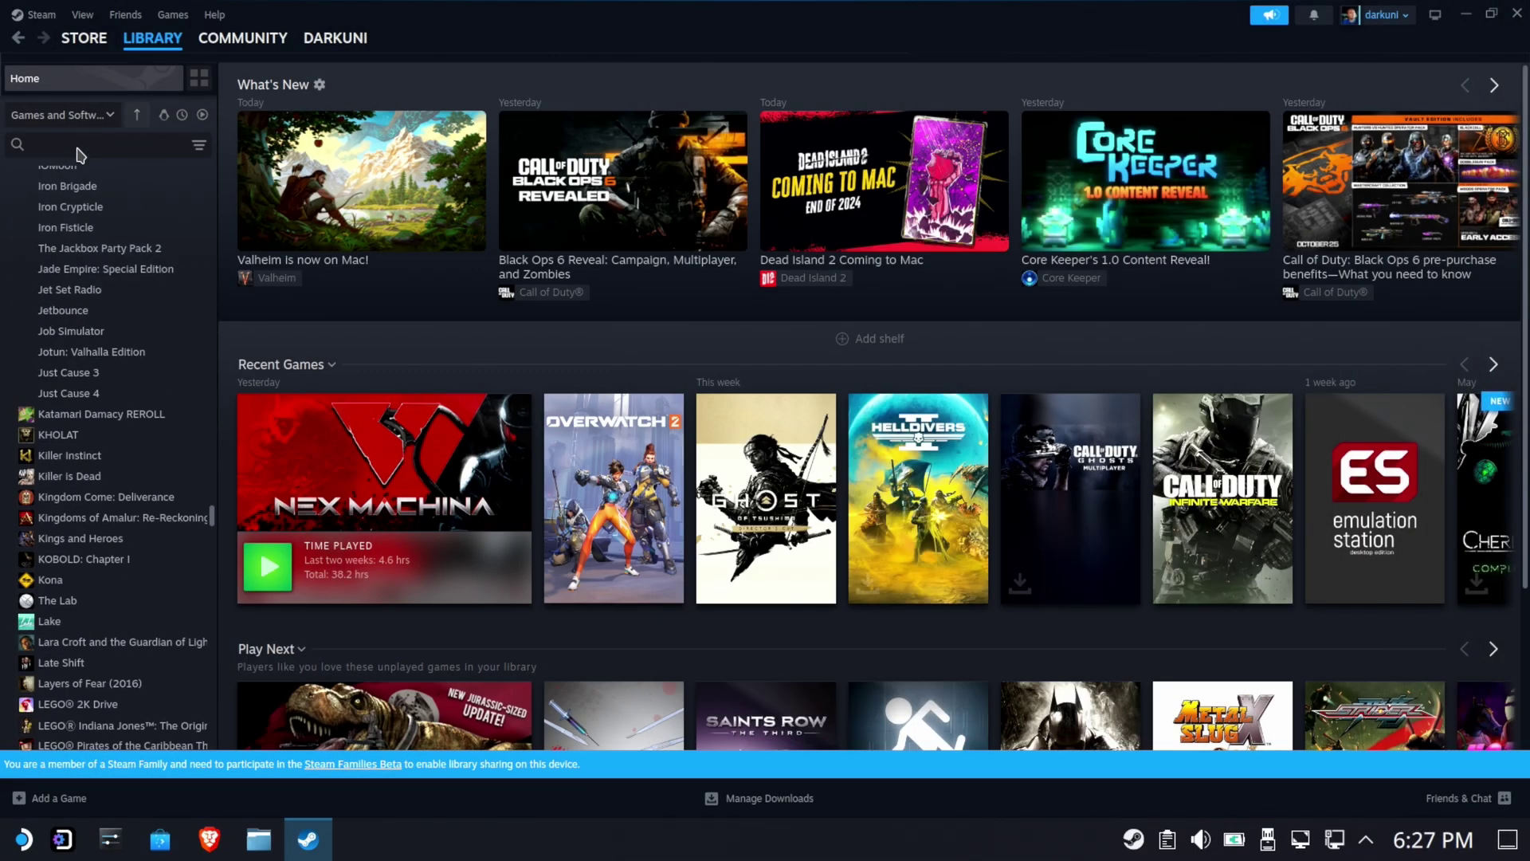
{"action": "left_click", "coordinate": [72, 141]}
{"action": "type", "text": "goog"}
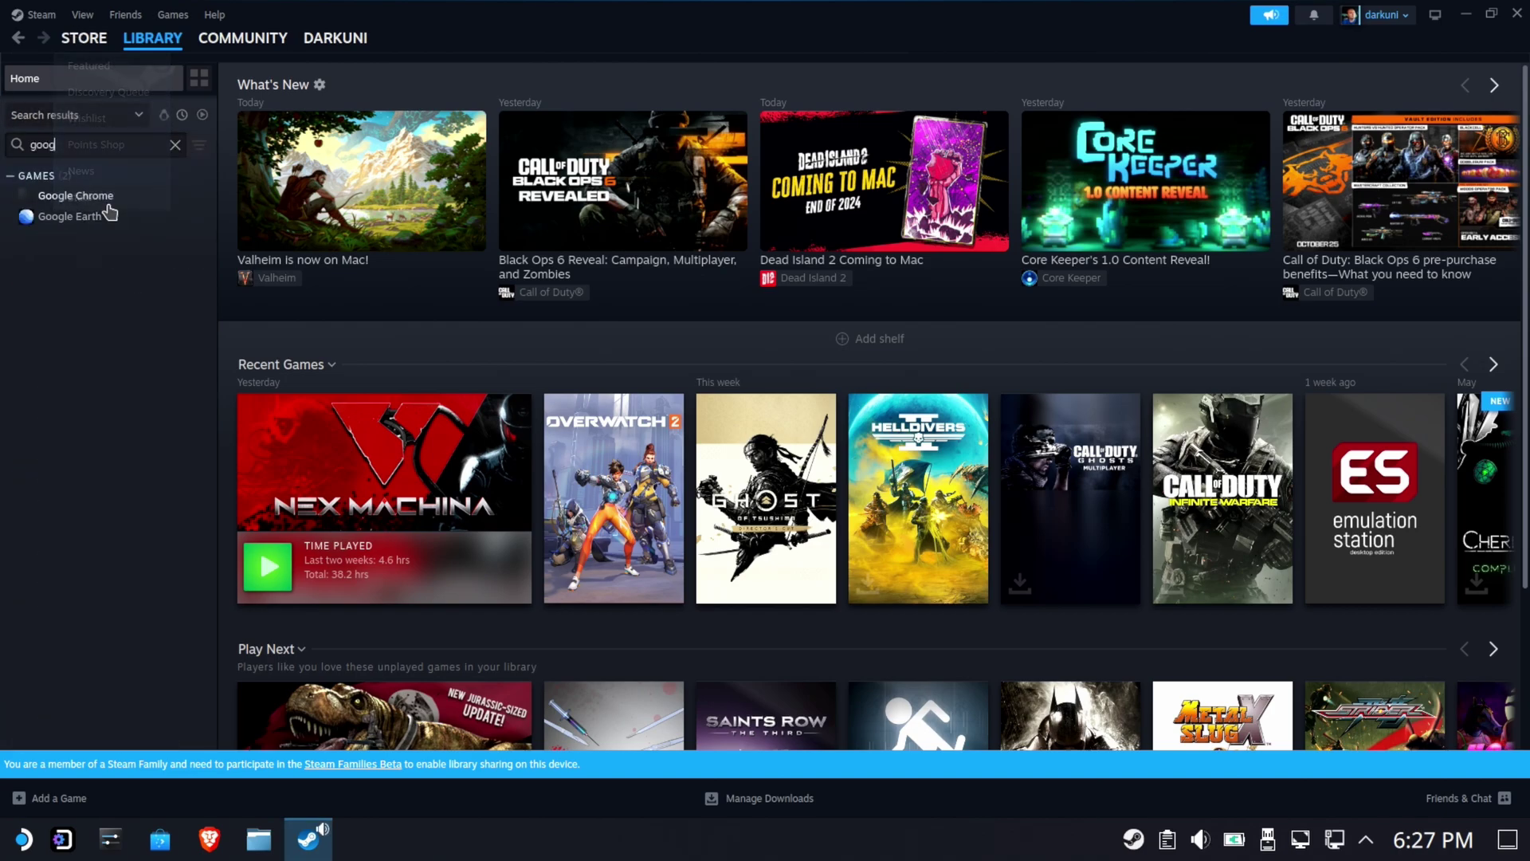
{"action": "left_click", "coordinate": [96, 201]}
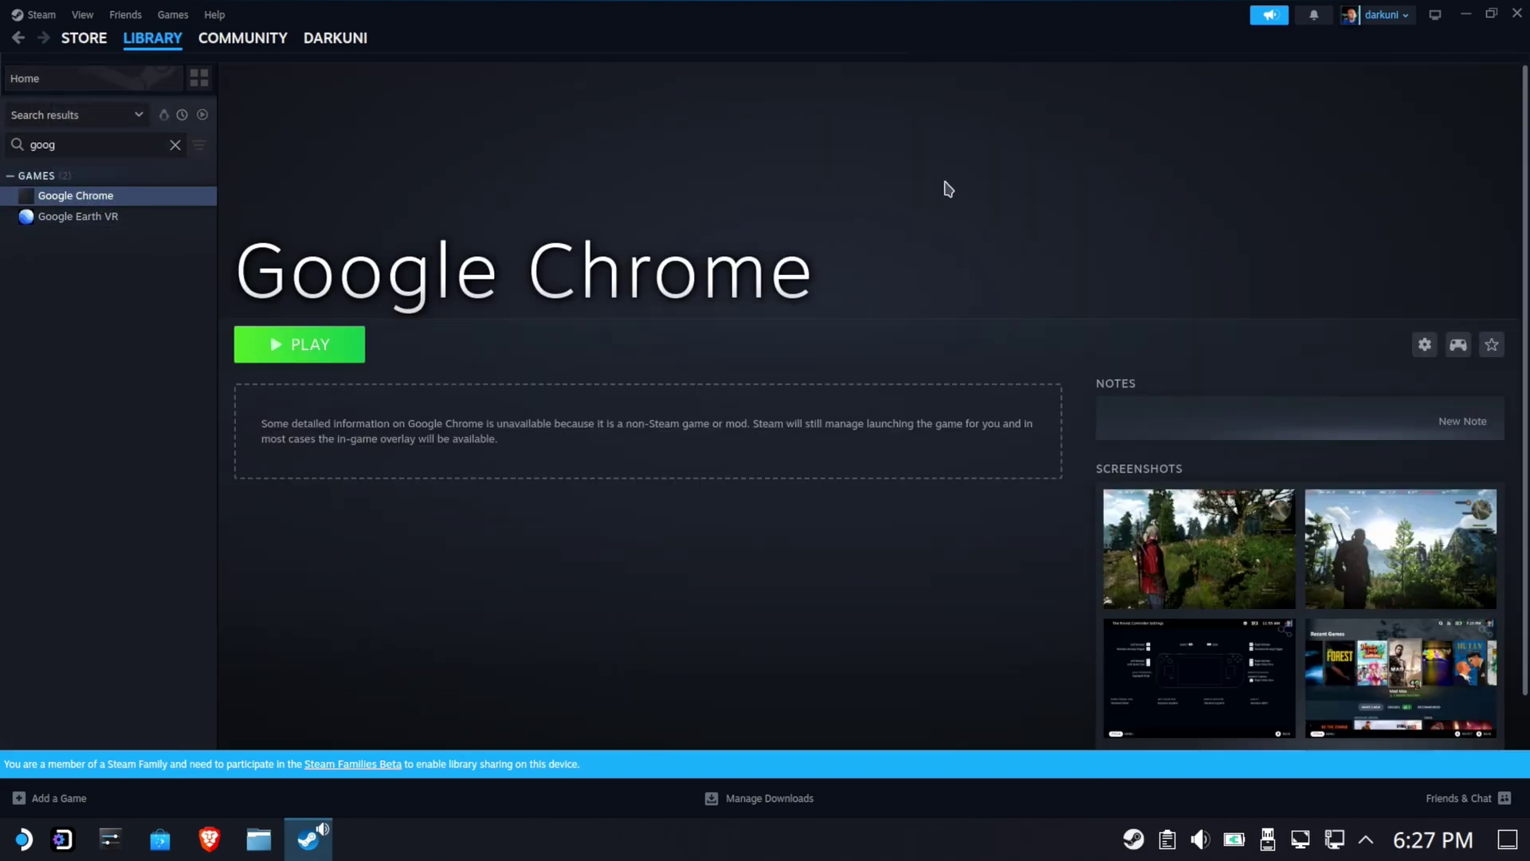
Rename the shortcut to 'Chuckie Egg (BBC Micro)' in its properties, then bring up the bbcmicro.txt page.
{"action": "left_click", "coordinate": [1425, 351]}
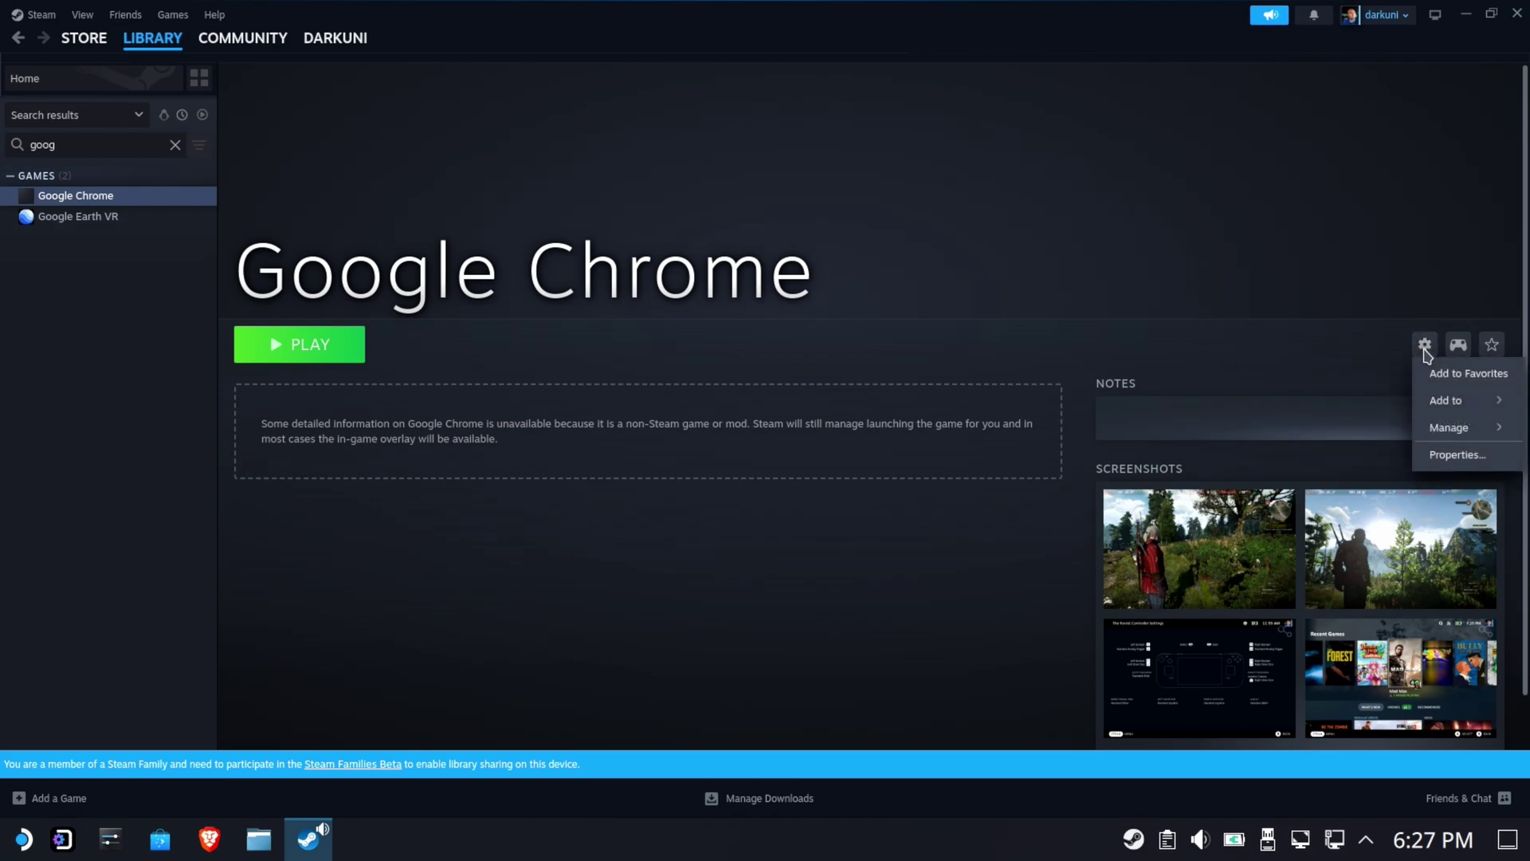
{"action": "left_click", "coordinate": [1469, 462]}
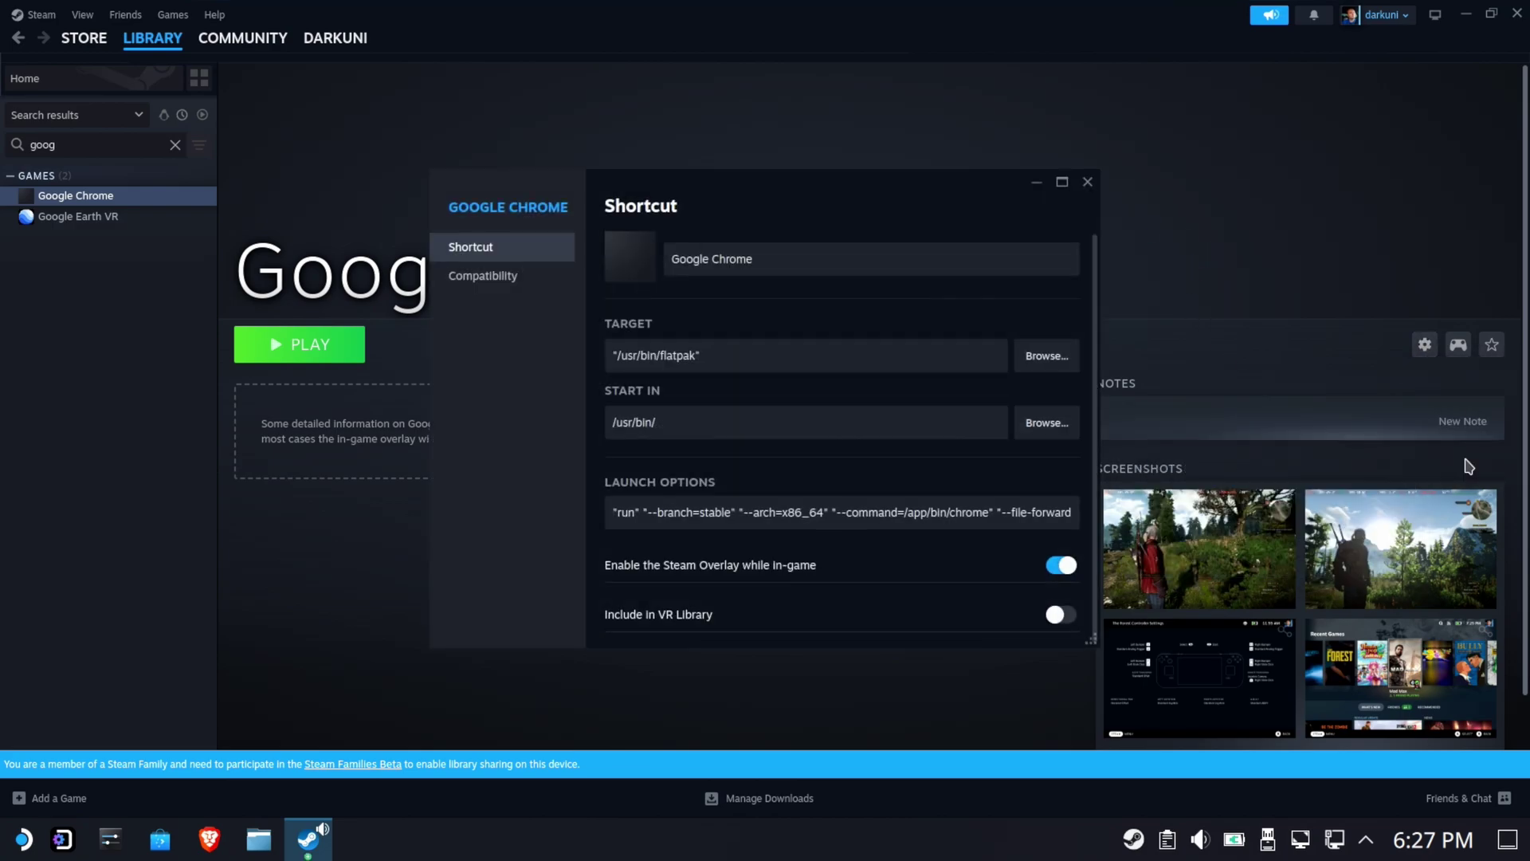
{"action": "left_click_drag", "start_coordinate": [769, 259], "coordinate": [545, 265]}
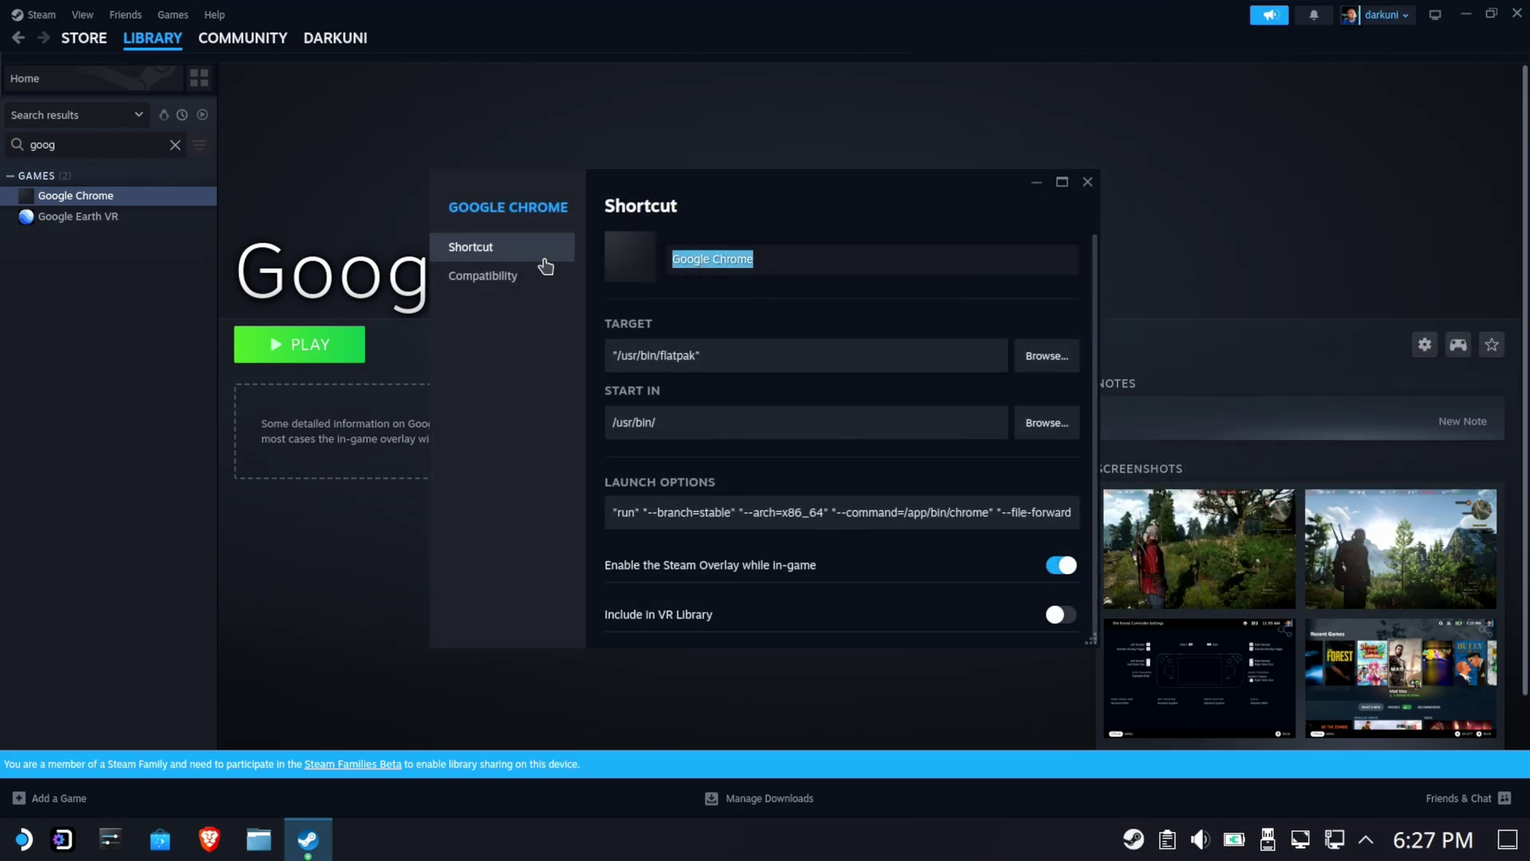
{"action": "type", "text": "Chuckle Egg (BBC"}
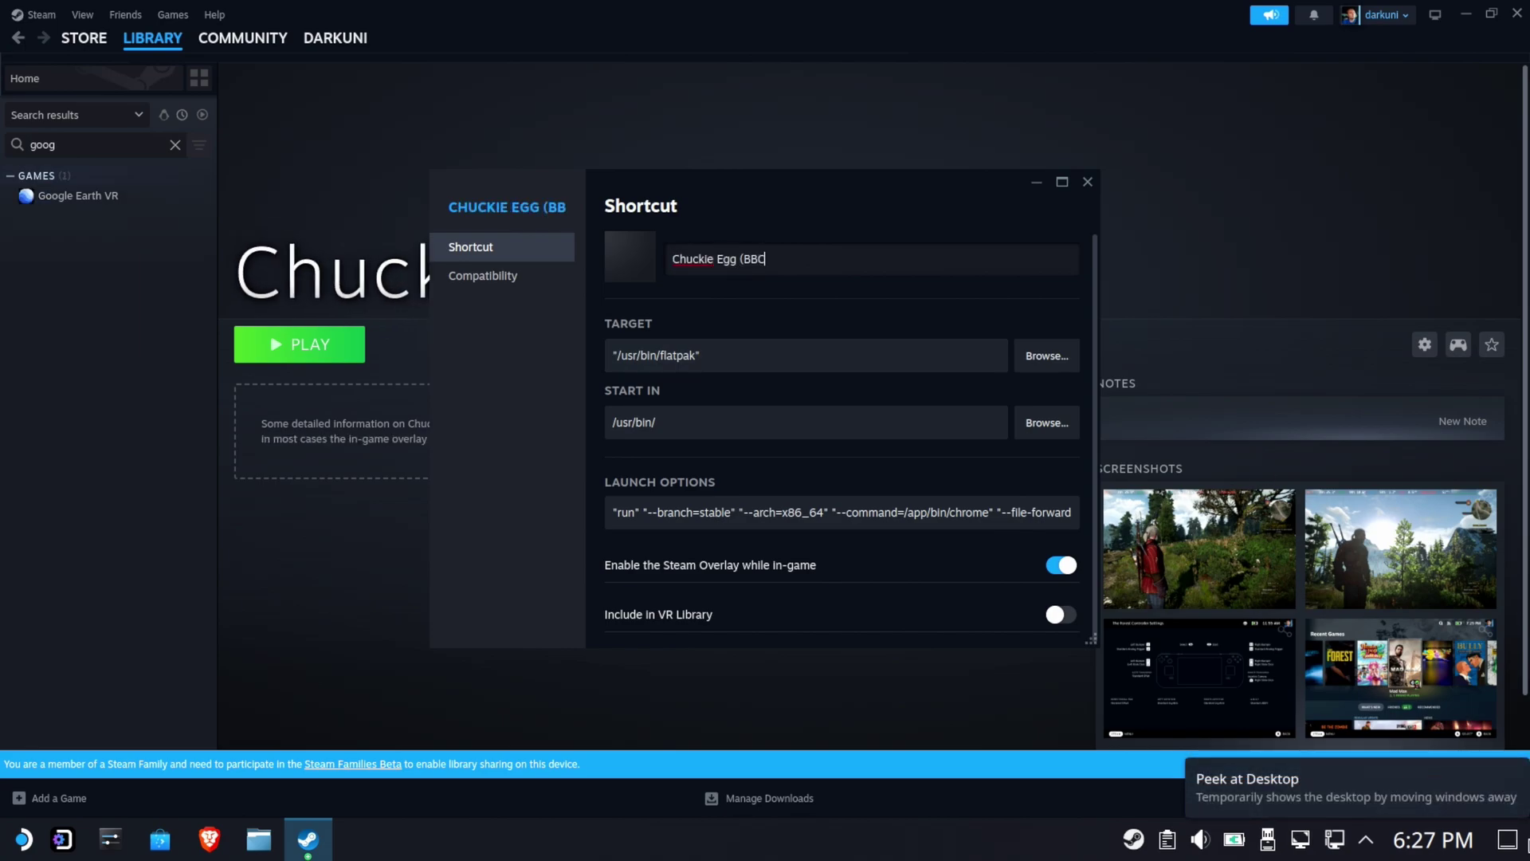
{"action": "type", "text": " Micro)"}
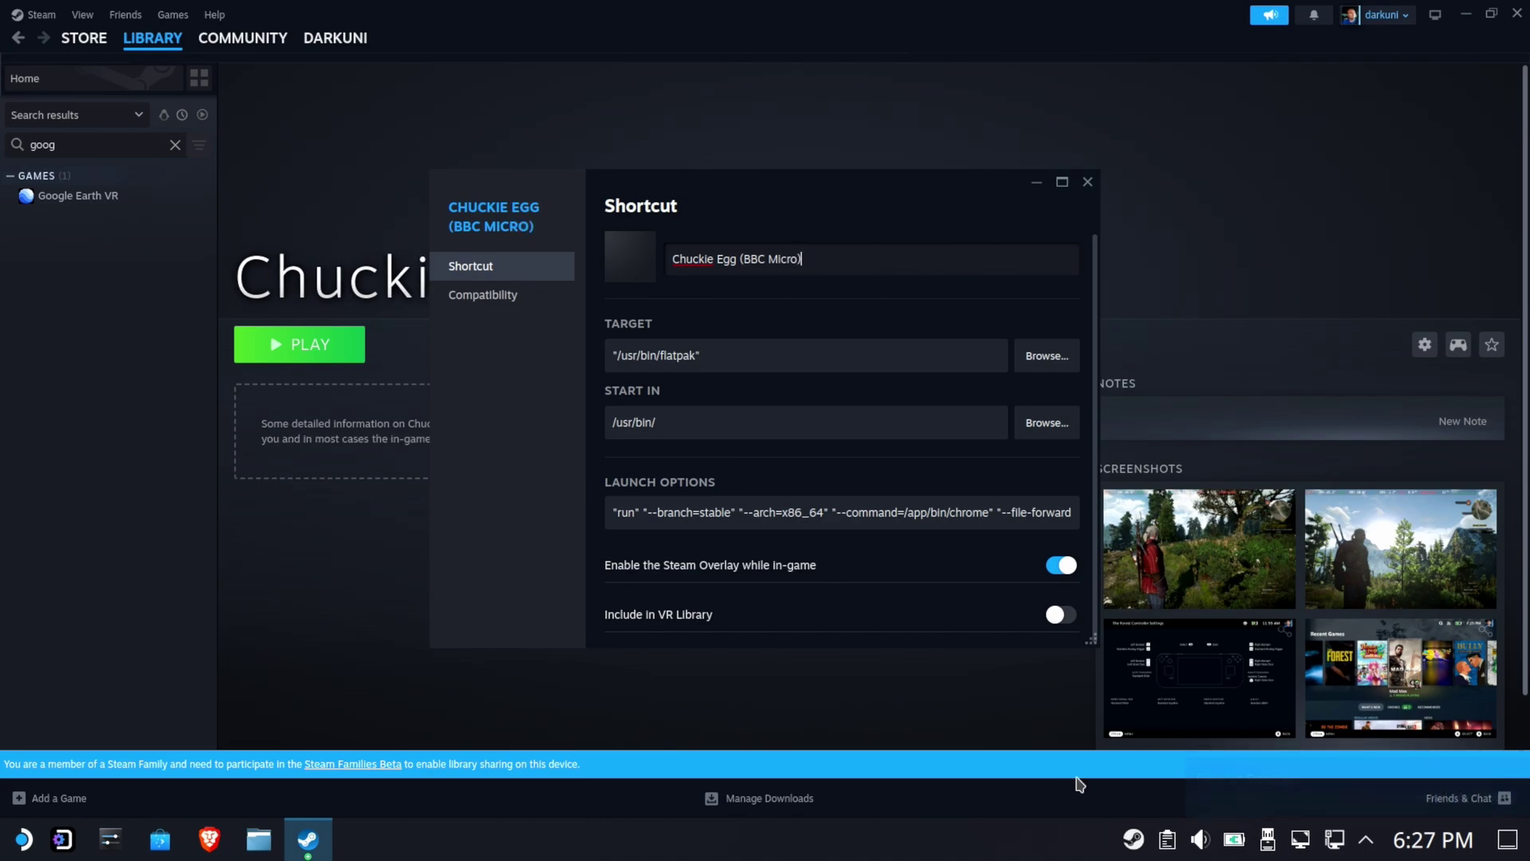
{"action": "left_click", "coordinate": [209, 838]}
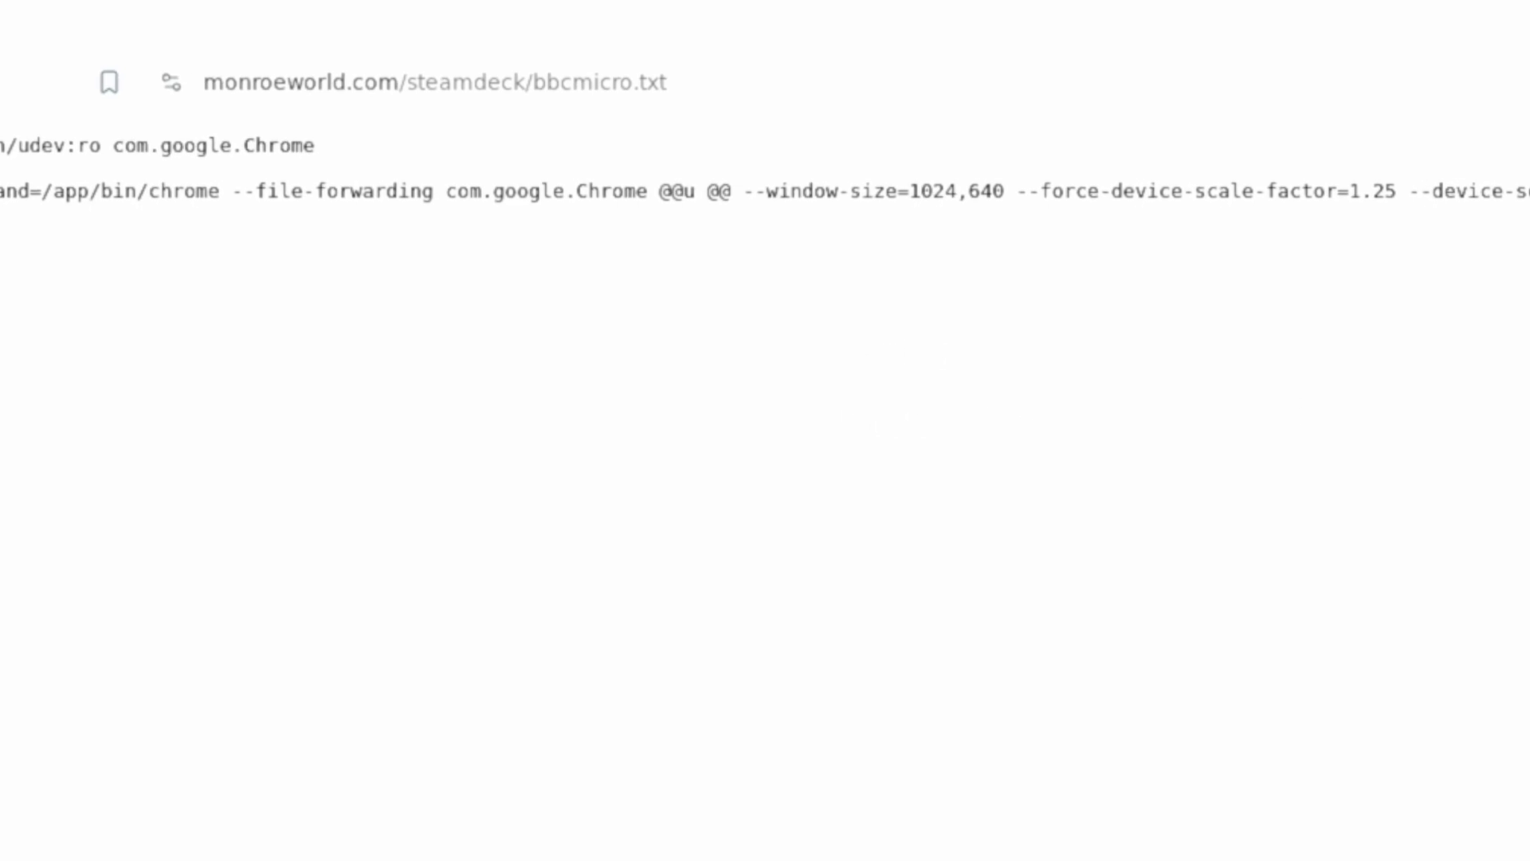
Select and then deselect the bbcmicro.txt command lines, and open a new Brave tab.
{"action": "left_click_drag", "start_coordinate": [1304, 105], "coordinate": [22, 100]}
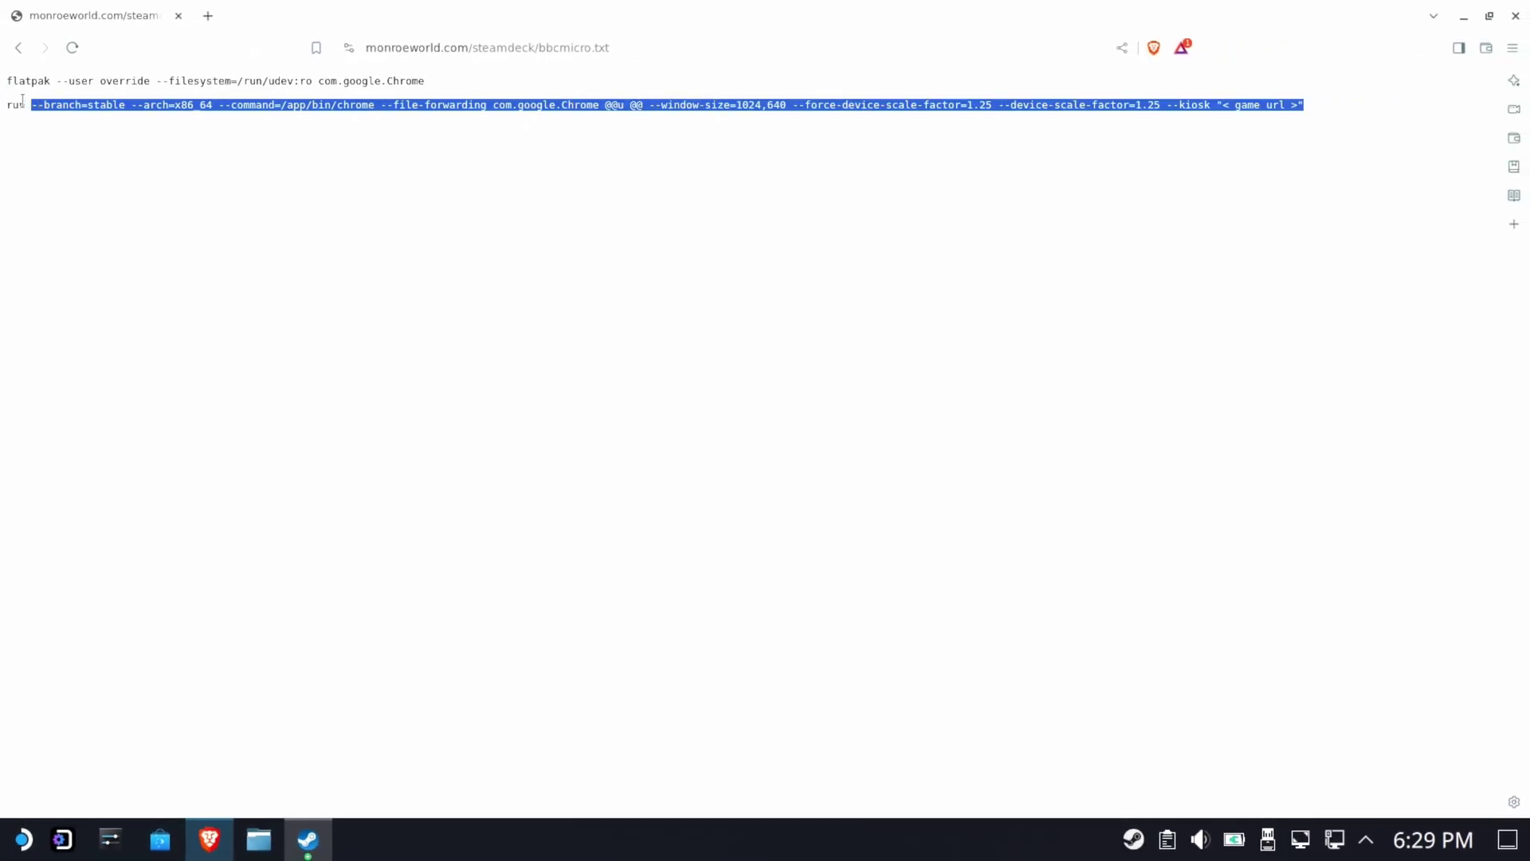
{"action": "left_click", "coordinate": [1220, 104]}
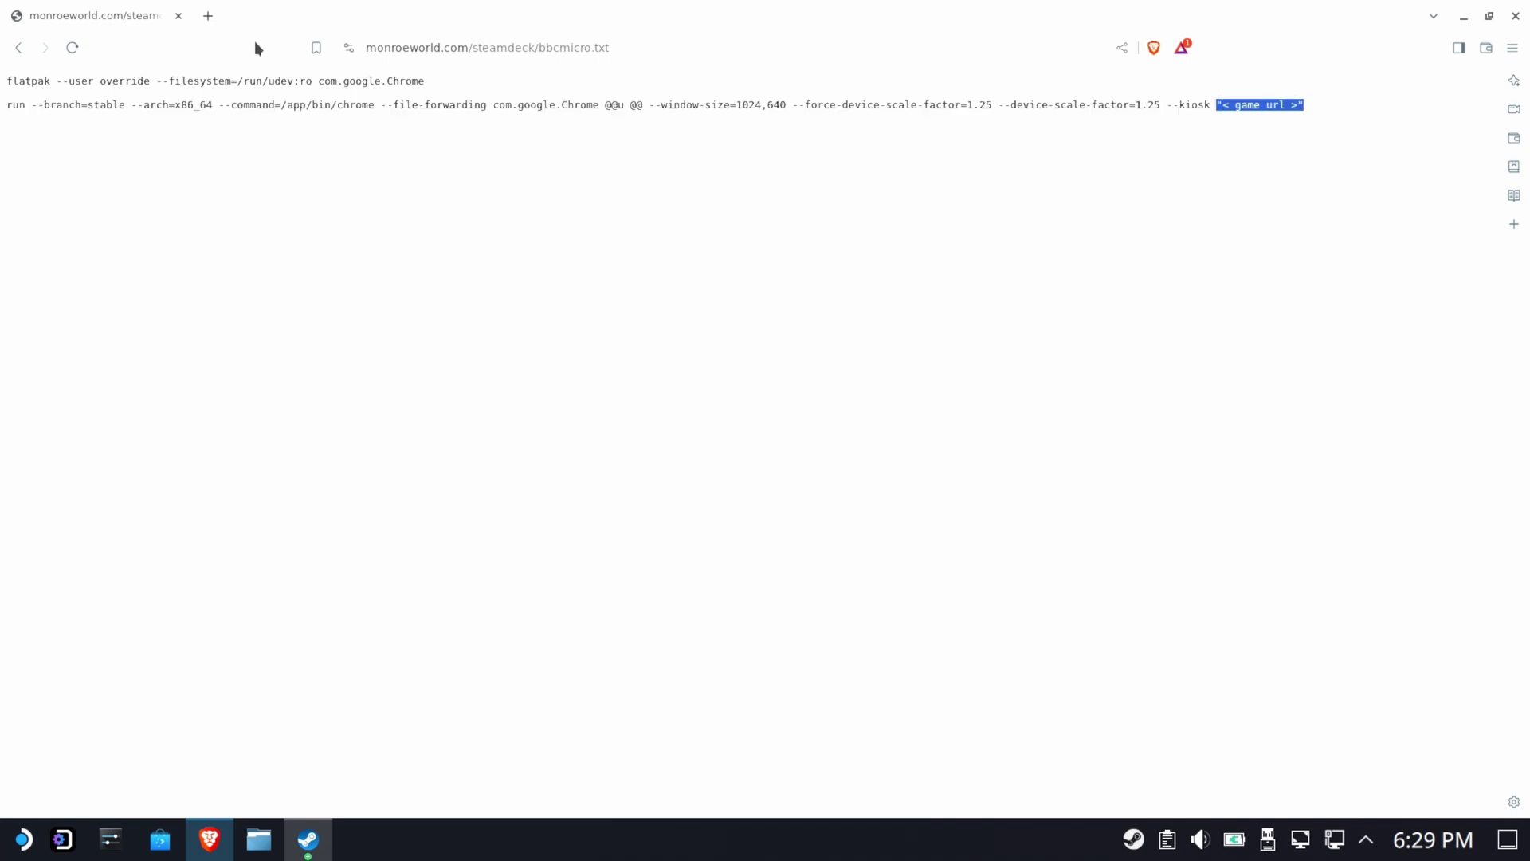
{"action": "left_click", "coordinate": [206, 16]}
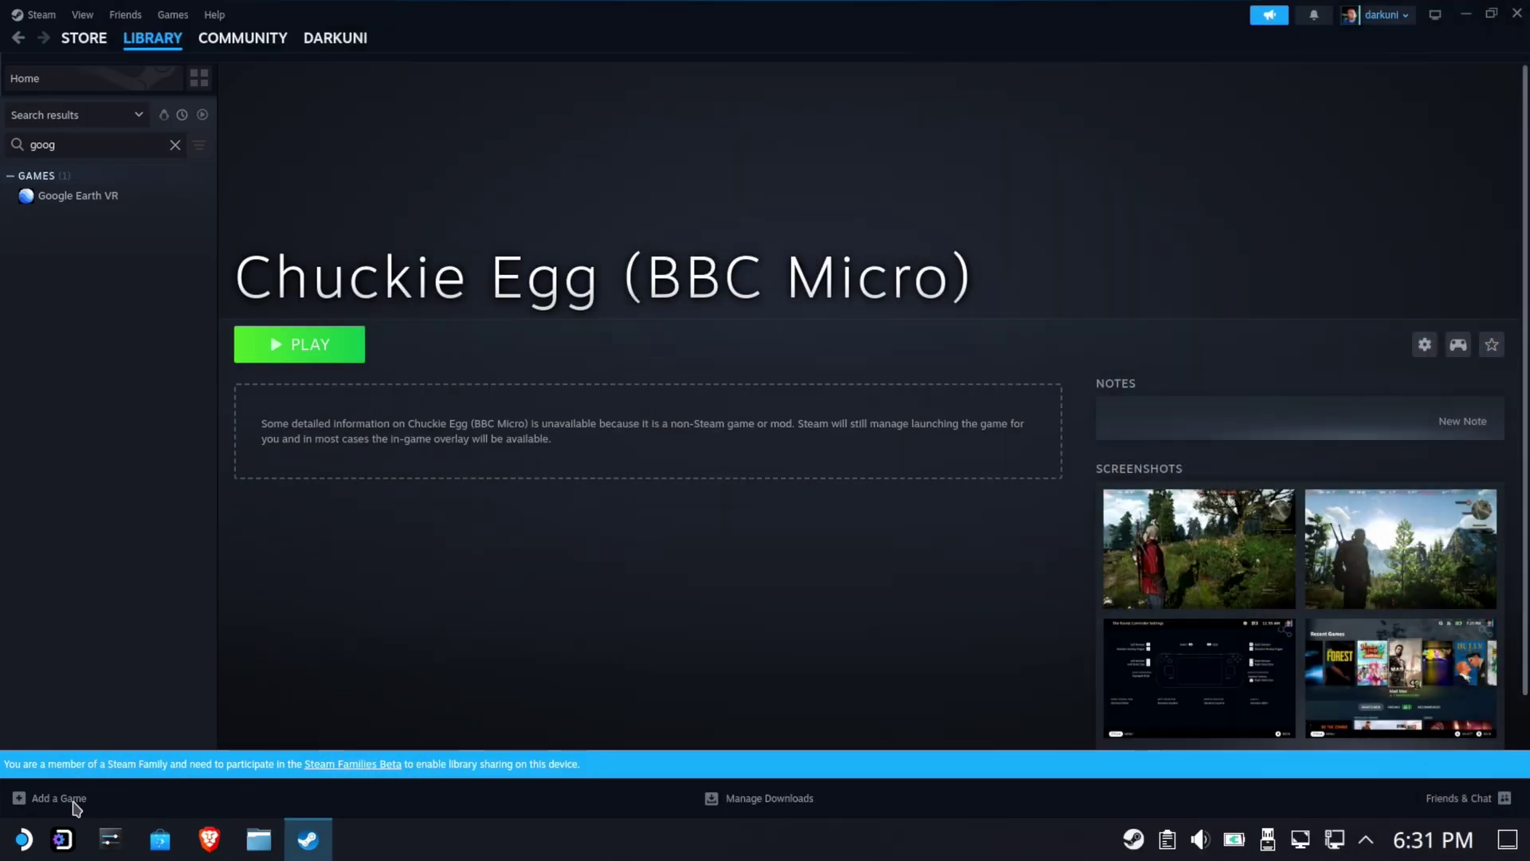
Launch Kate from the launcher and start a new empty document.
{"action": "left_click", "coordinate": [27, 841]}
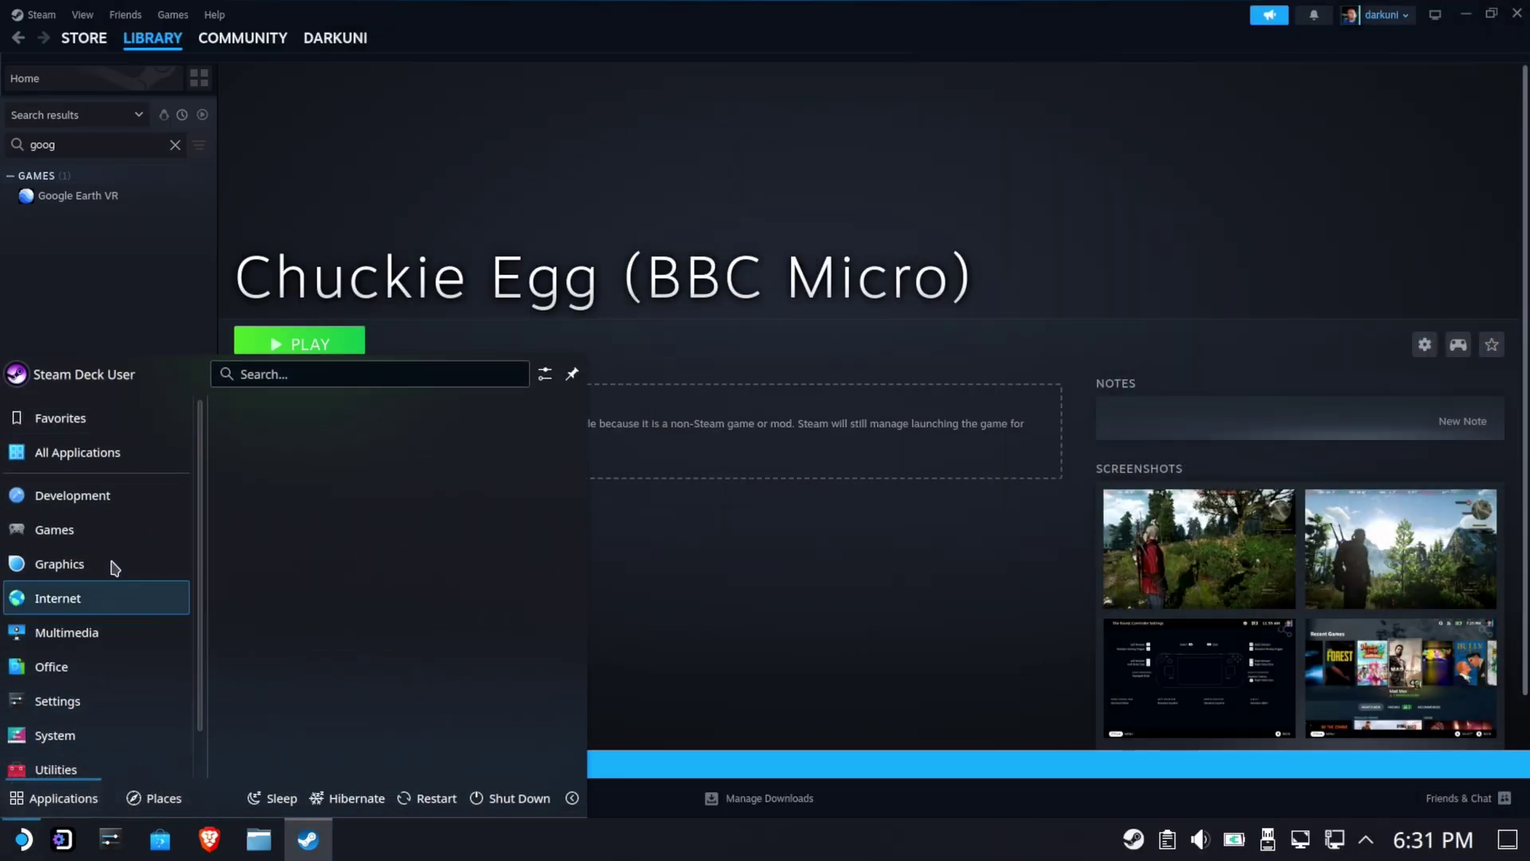
{"action": "type", "text": "kate"}
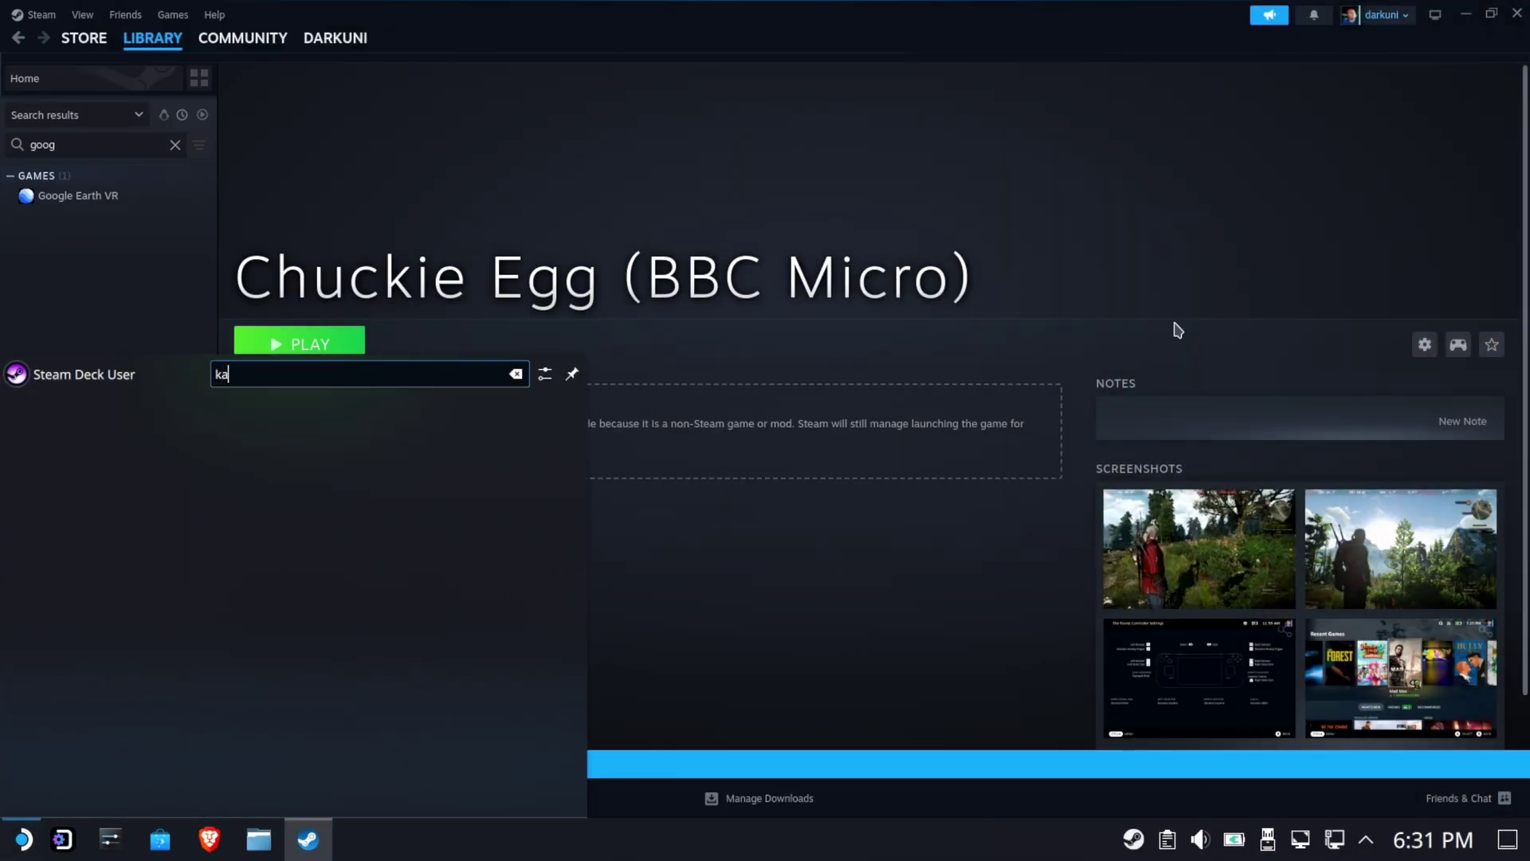
{"action": "left_click", "coordinate": [54, 427]}
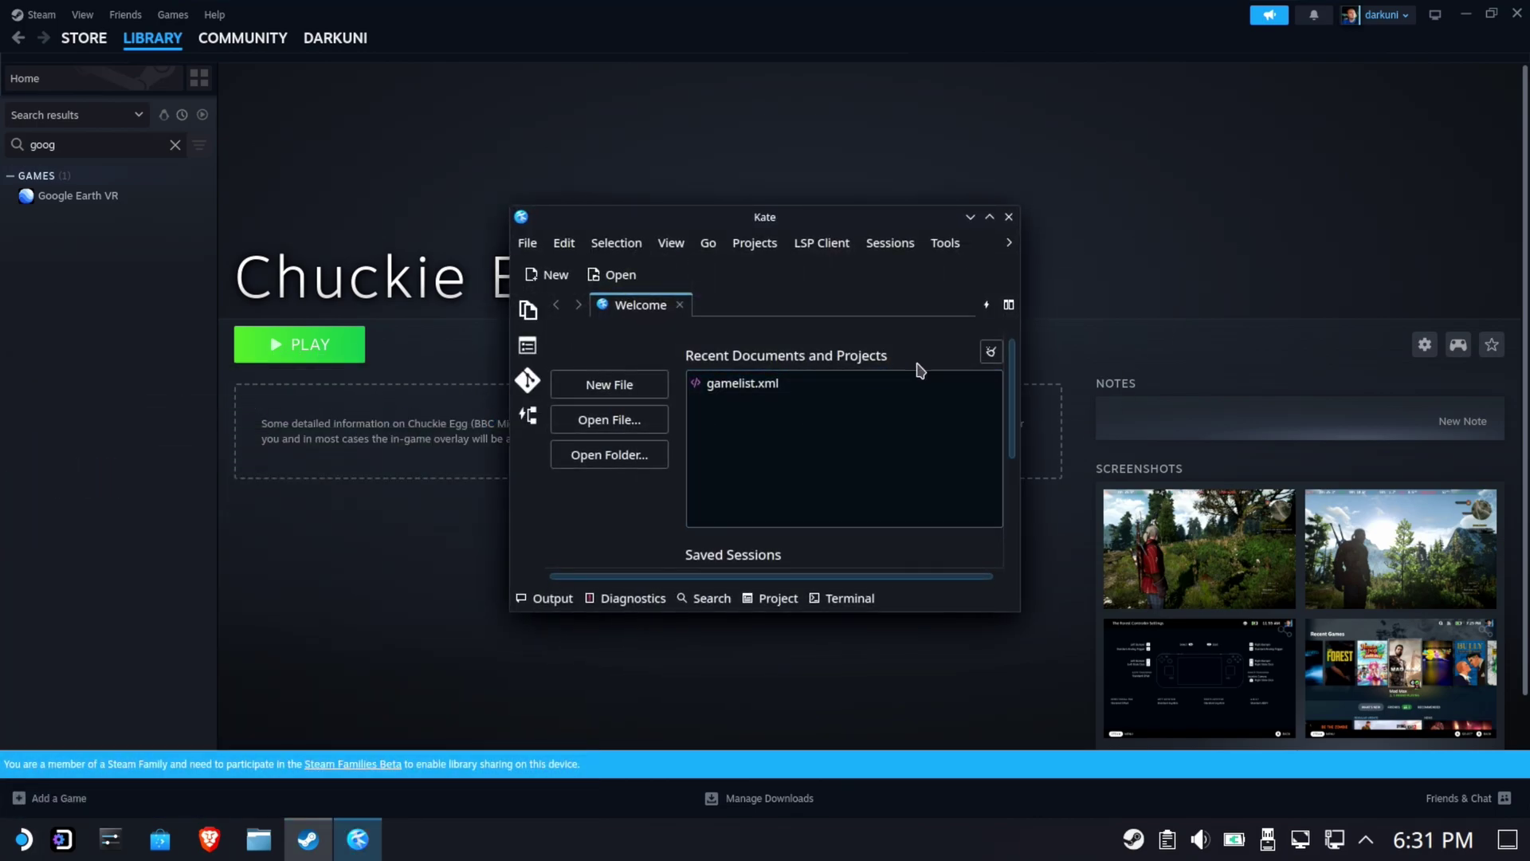
{"action": "left_click", "coordinate": [610, 384]}
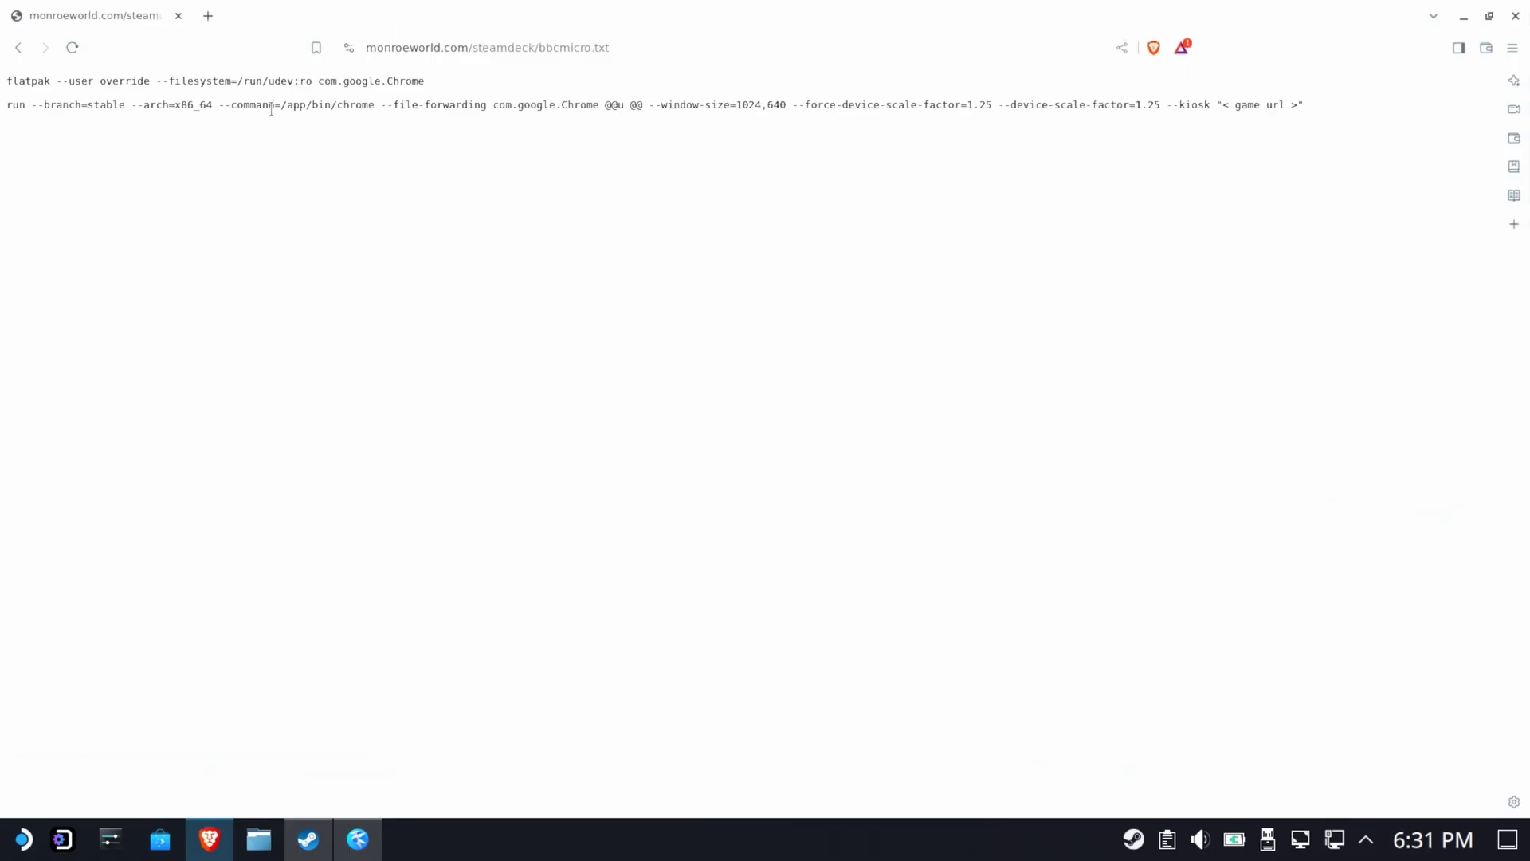
Copy both command lines from the bbcmicro.txt page and paste them into the Kate document.
{"action": "left_click_drag", "start_coordinate": [1323, 103], "coordinate": [1, 77]}
{"action": "right_click", "coordinate": [125, 76]}
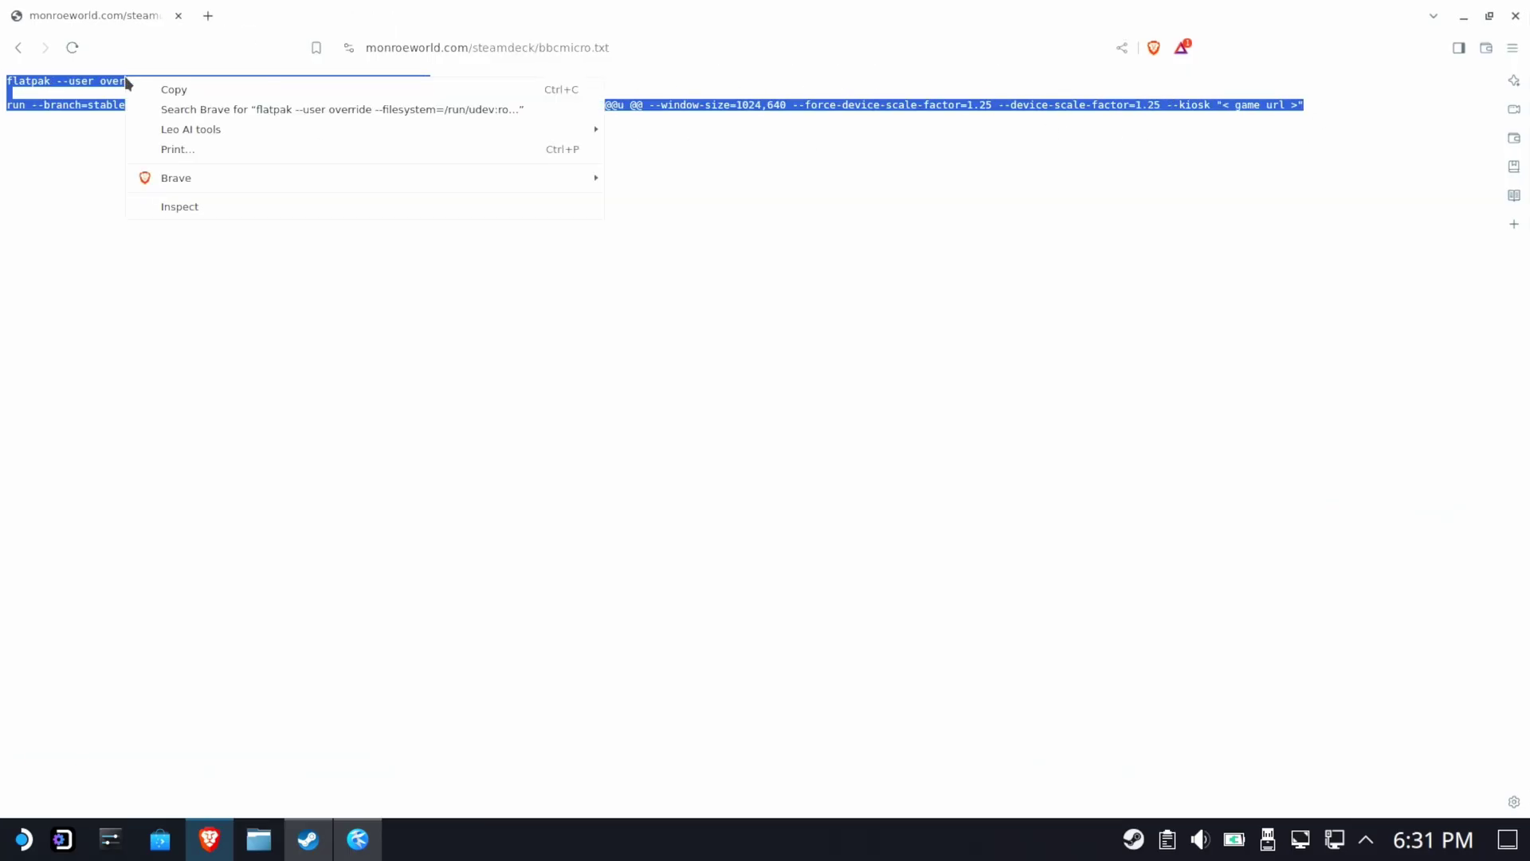
{"action": "left_click", "coordinate": [179, 93]}
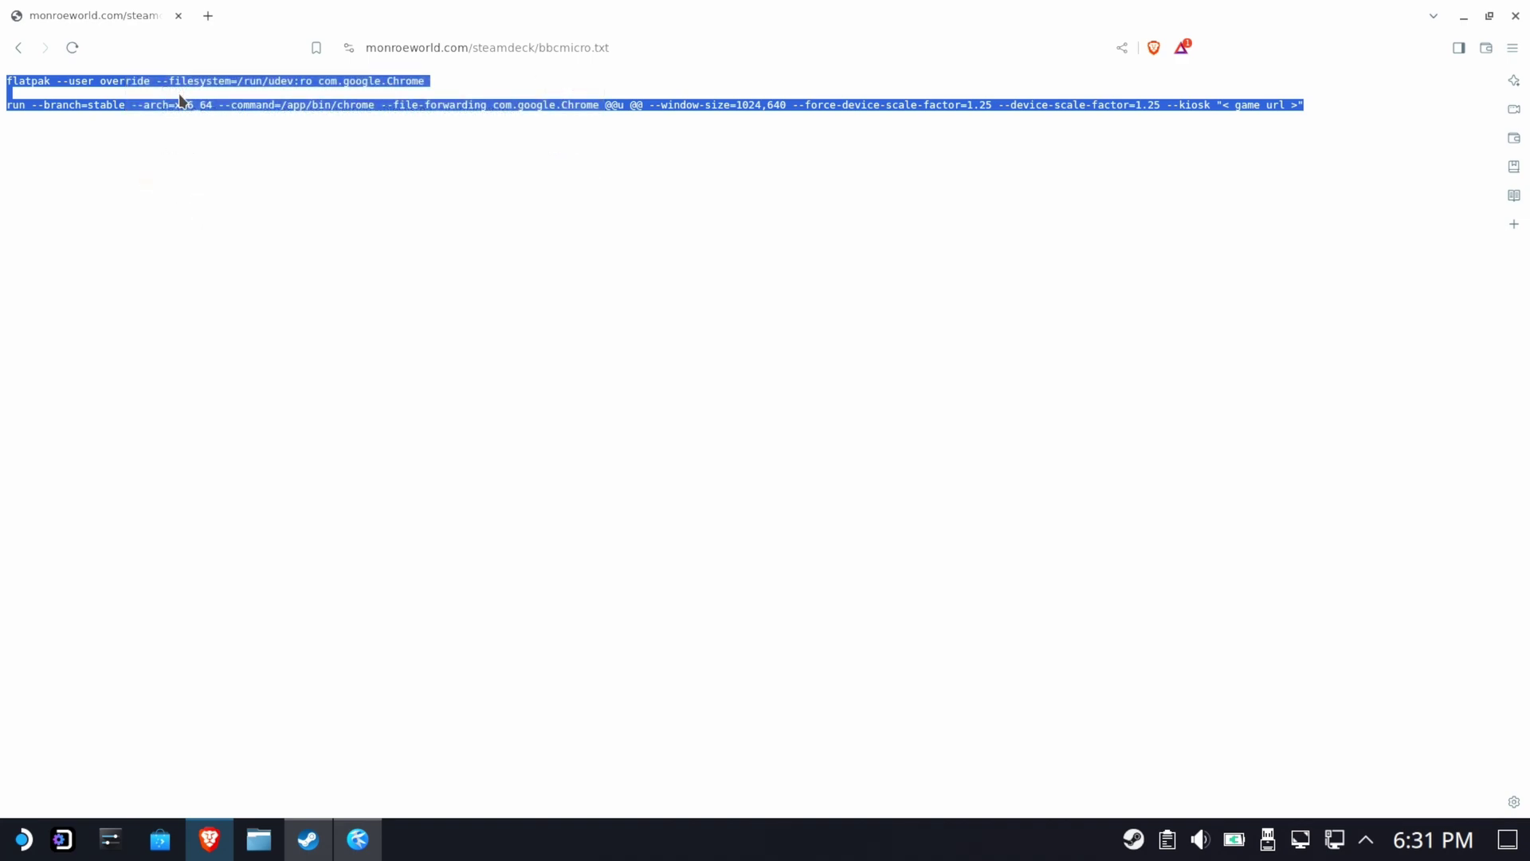
{"action": "left_click", "coordinate": [357, 839]}
{"action": "right_click", "coordinate": [665, 444]}
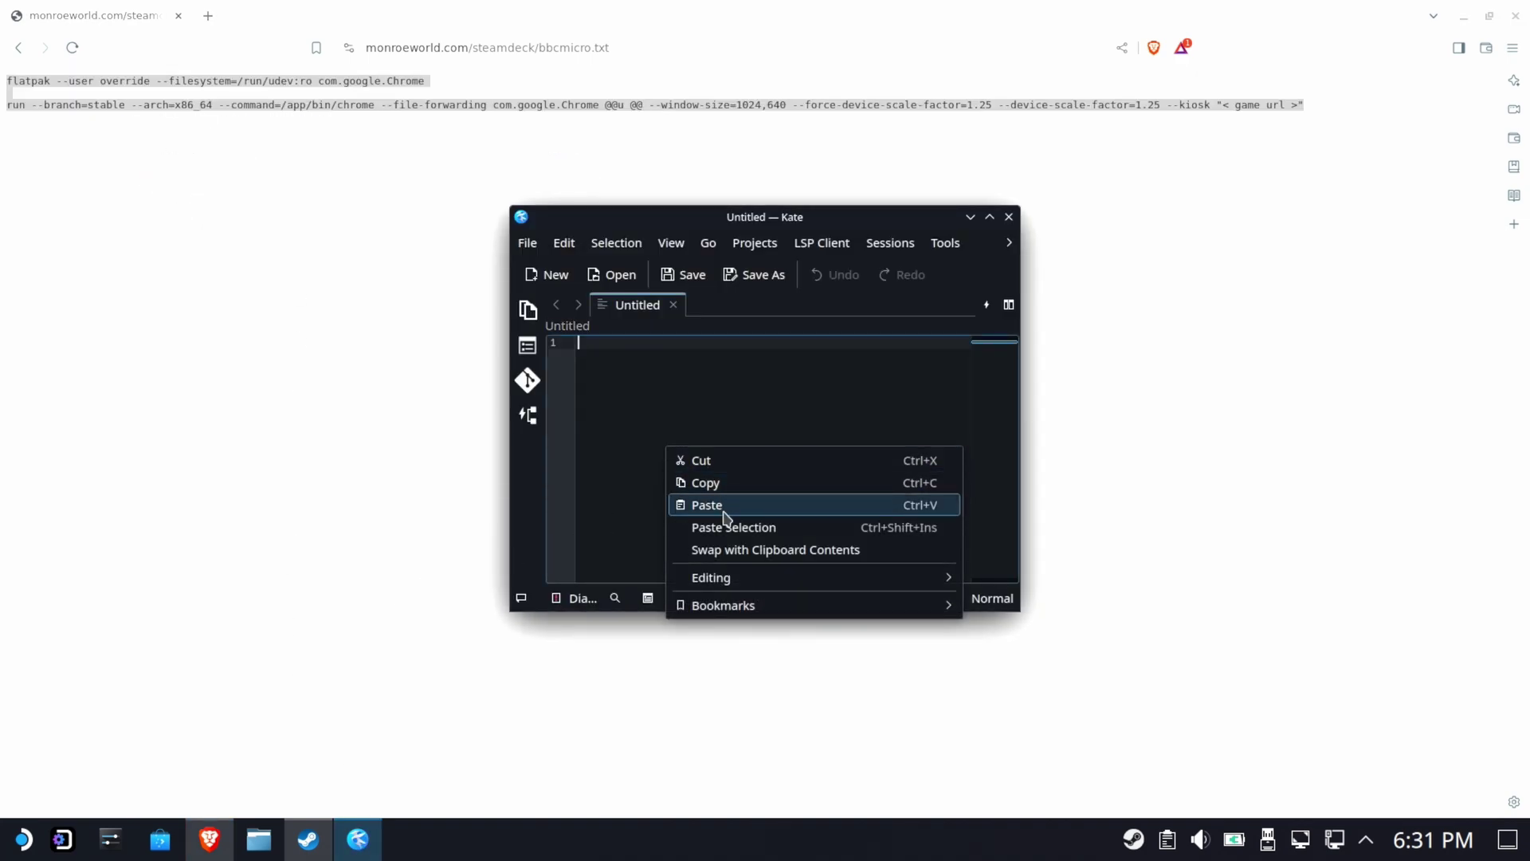
{"action": "left_click", "coordinate": [706, 504]}
Widen and reposition the Kate window and turn off Dynamic Word Wrap.
{"action": "left_click_drag", "start_coordinate": [1019, 374], "coordinate": [1492, 373]}
{"action": "left_click_drag", "start_coordinate": [1224, 237], "coordinate": [912, 202]}
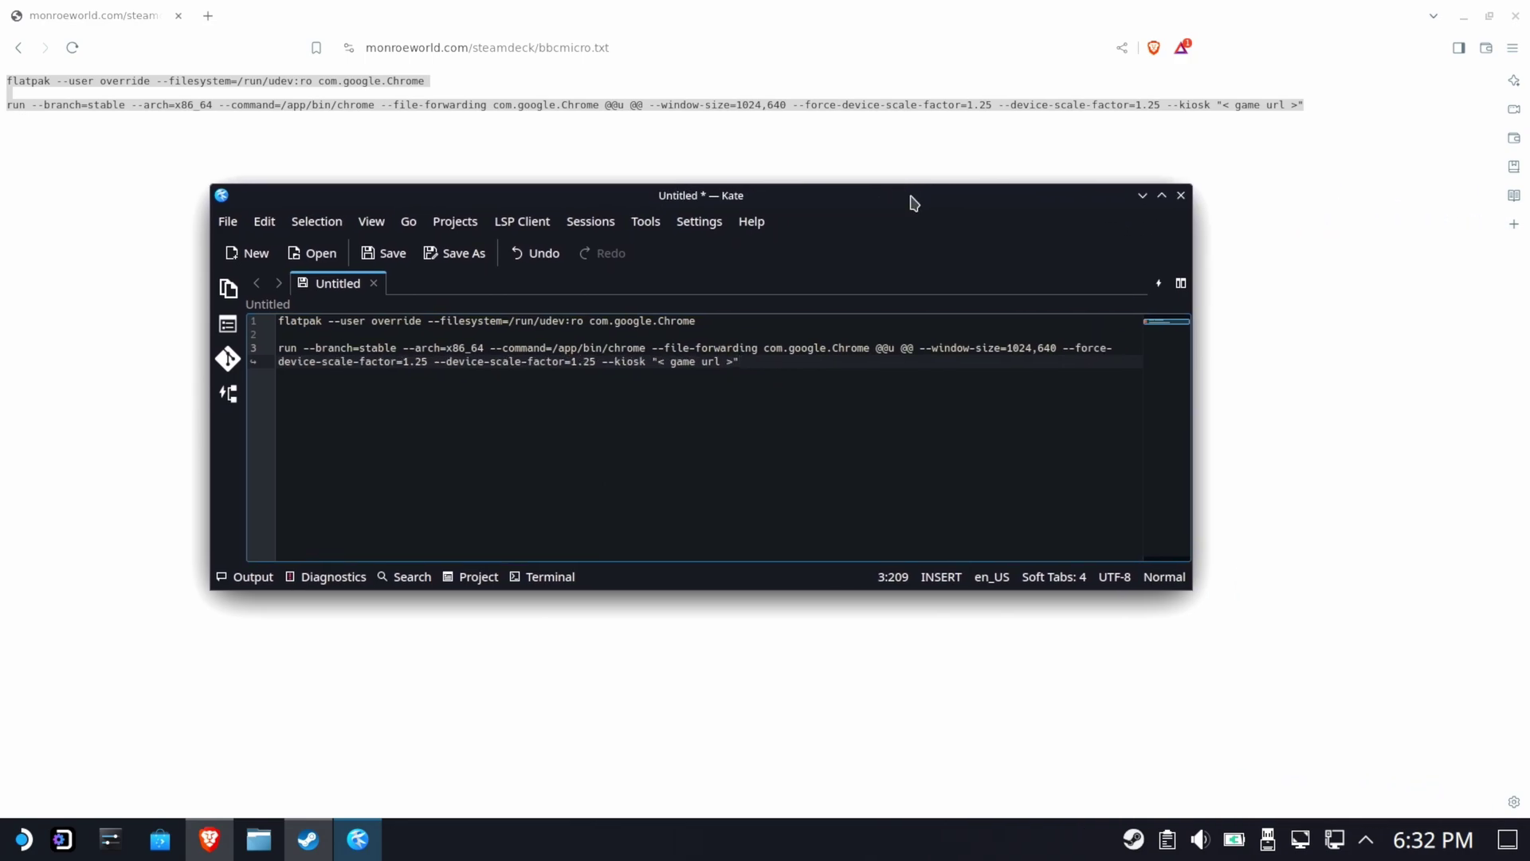
{"action": "left_click", "coordinate": [365, 221]}
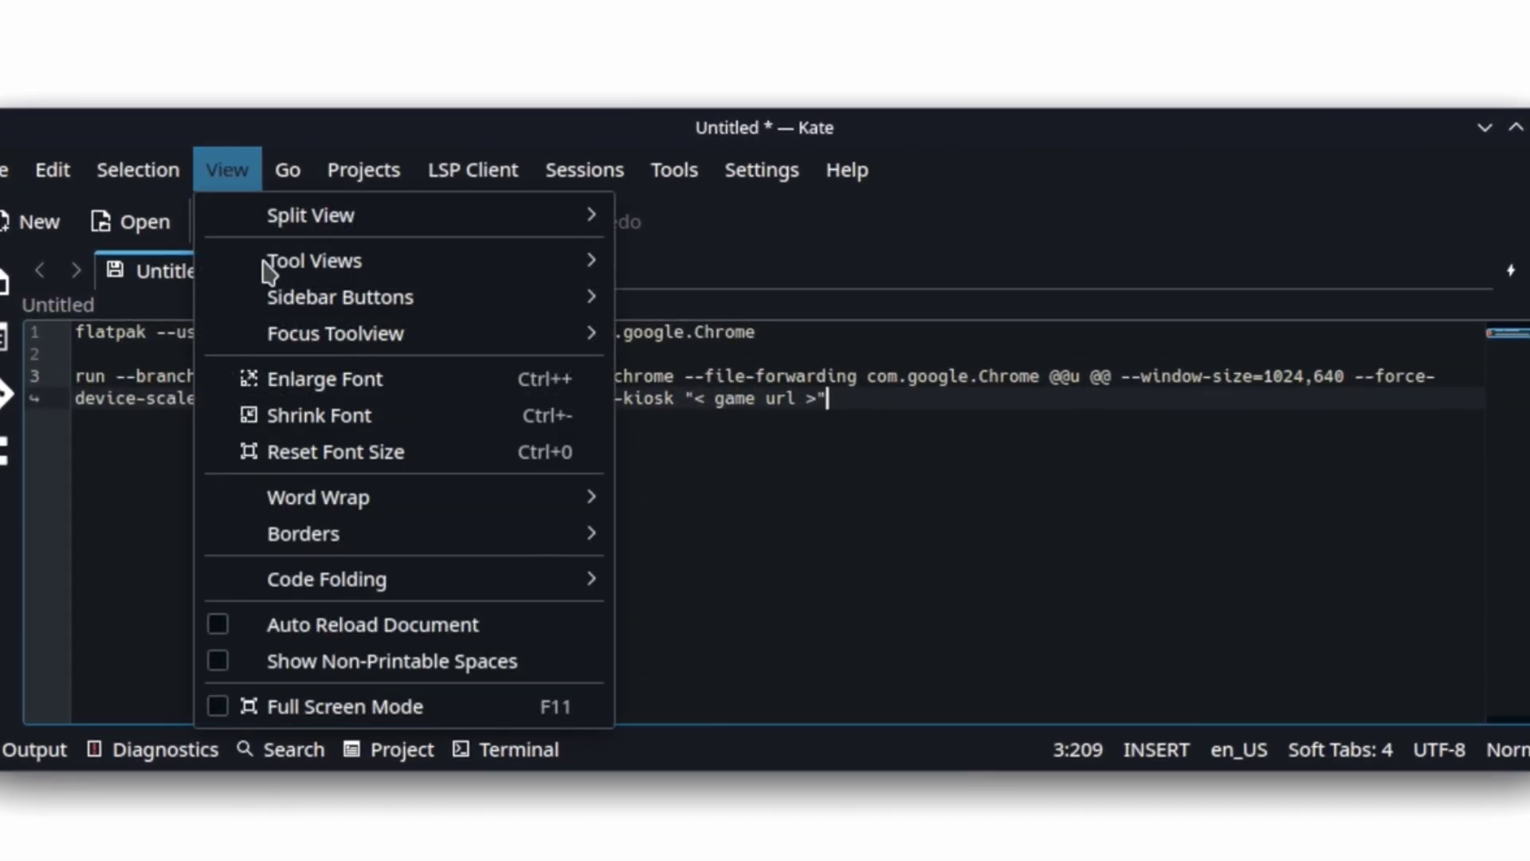
{"action": "mouse_move", "coordinate": [394, 504]}
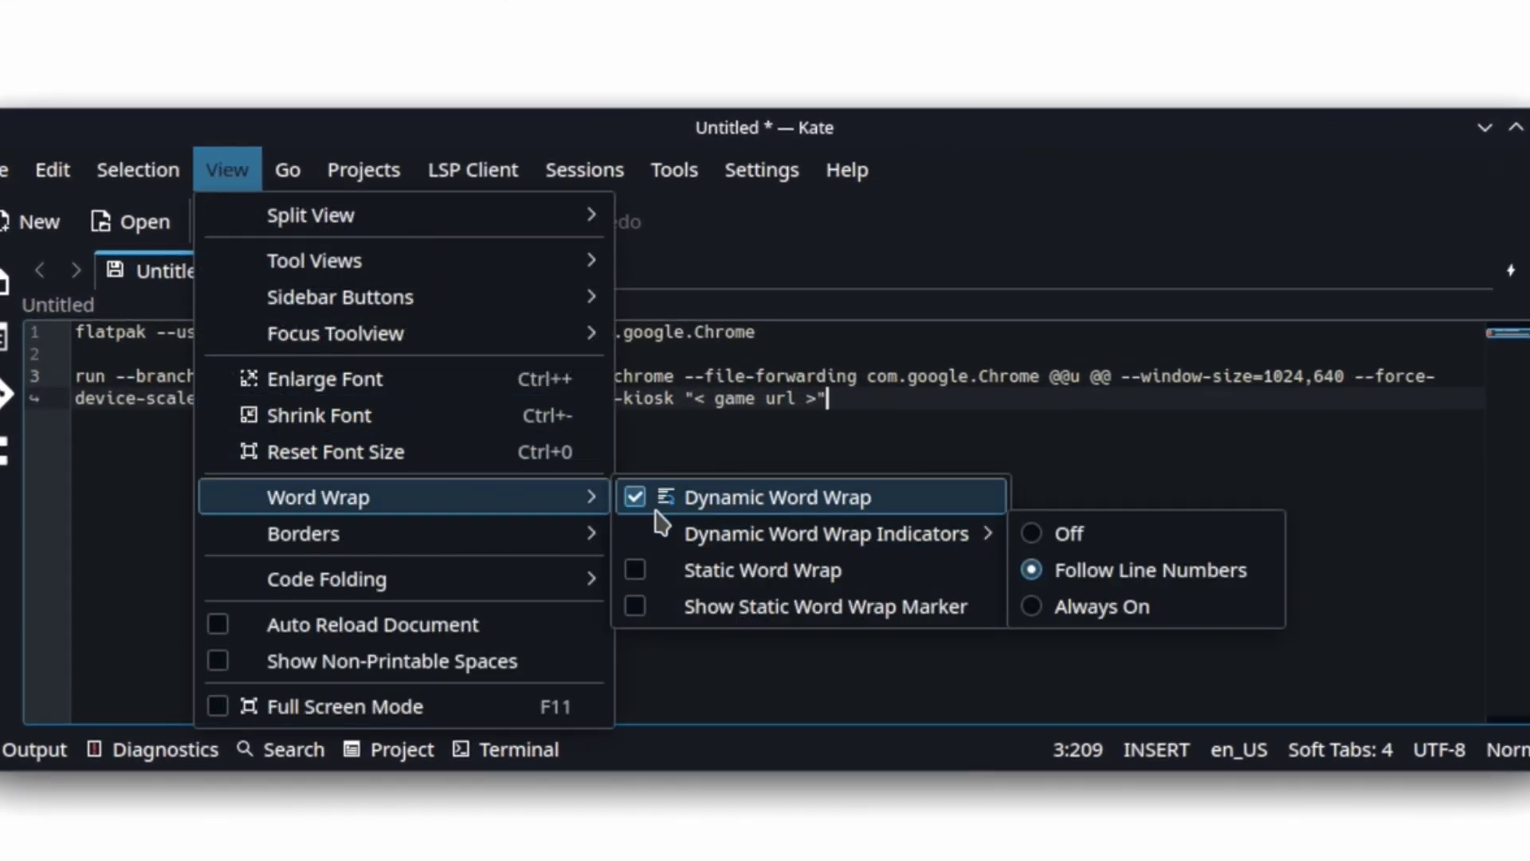
{"action": "left_click", "coordinate": [630, 494]}
{"action": "left_click", "coordinate": [793, 448]}
{"action": "left_click", "coordinate": [859, 374]}
{"action": "left_click_drag", "start_coordinate": [423, 711], "coordinate": [1283, 758]}
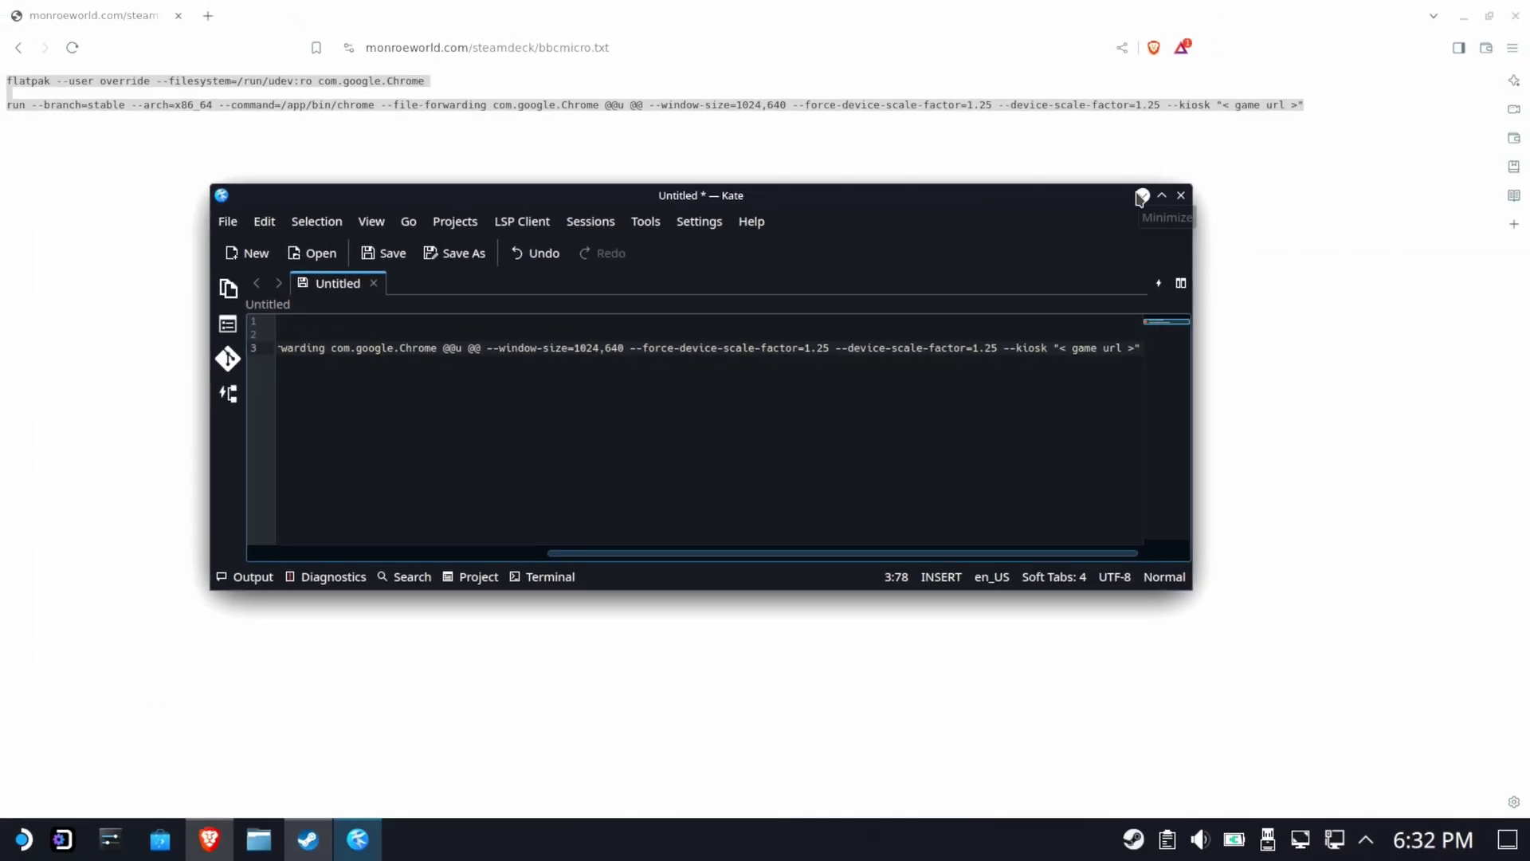
Minimize Kate and load bbcmicro.co.uk in a new browser tab.
{"action": "left_click", "coordinate": [1141, 196]}
{"action": "key", "text": "ctrl+t"}
{"action": "type", "text": "bbcmicro.co.uk"}
{"action": "key", "text": "Return"}
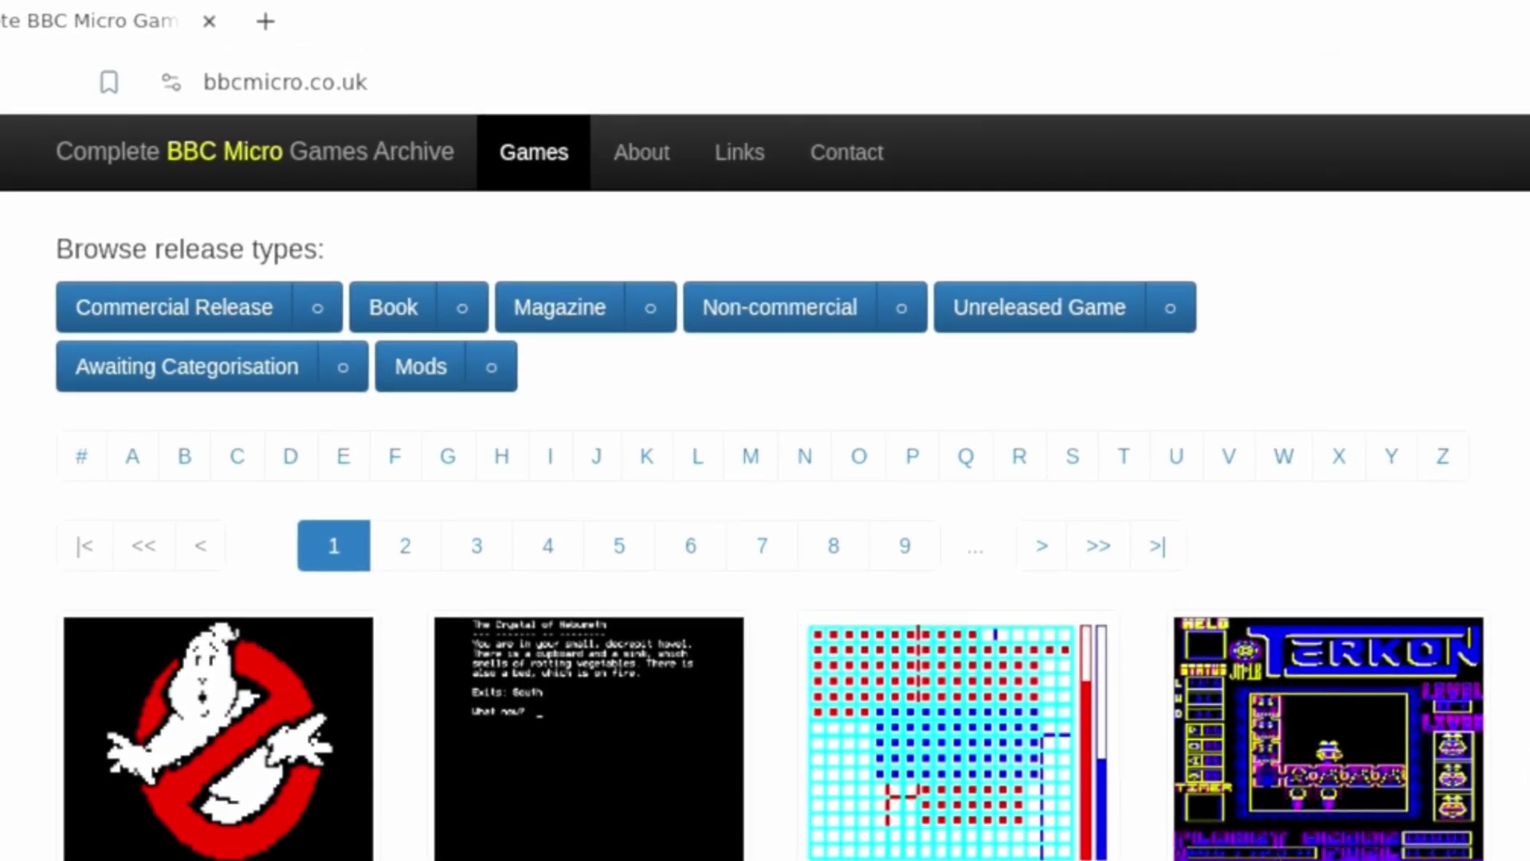
Sort the 'C' games by popularity and launch Chuckie Egg in the online emulator.
{"action": "left_click", "coordinate": [238, 461]}
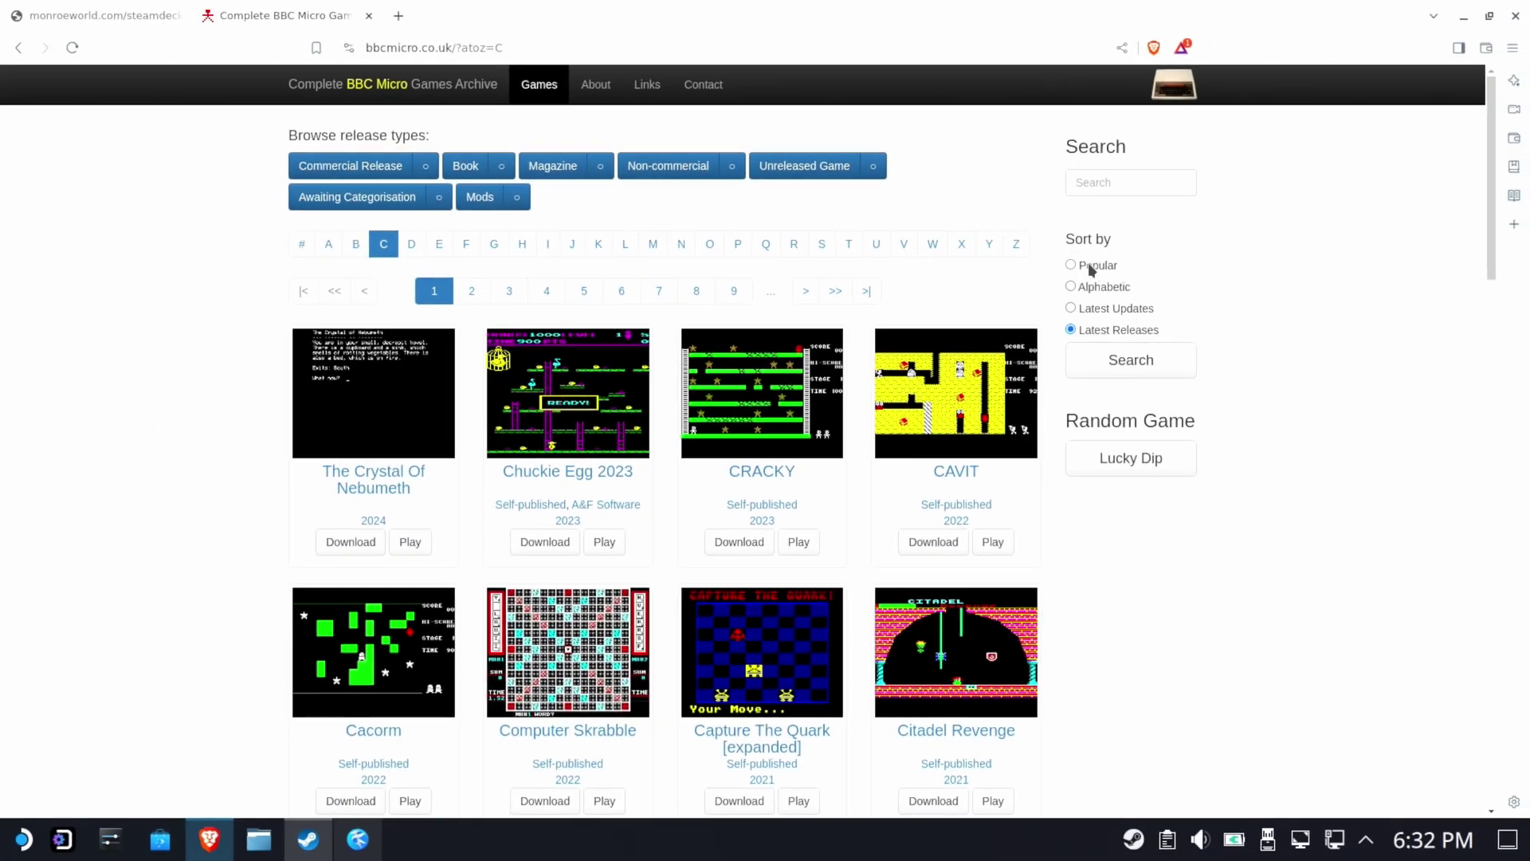
{"action": "left_click", "coordinate": [1090, 268]}
{"action": "left_click", "coordinate": [1143, 370]}
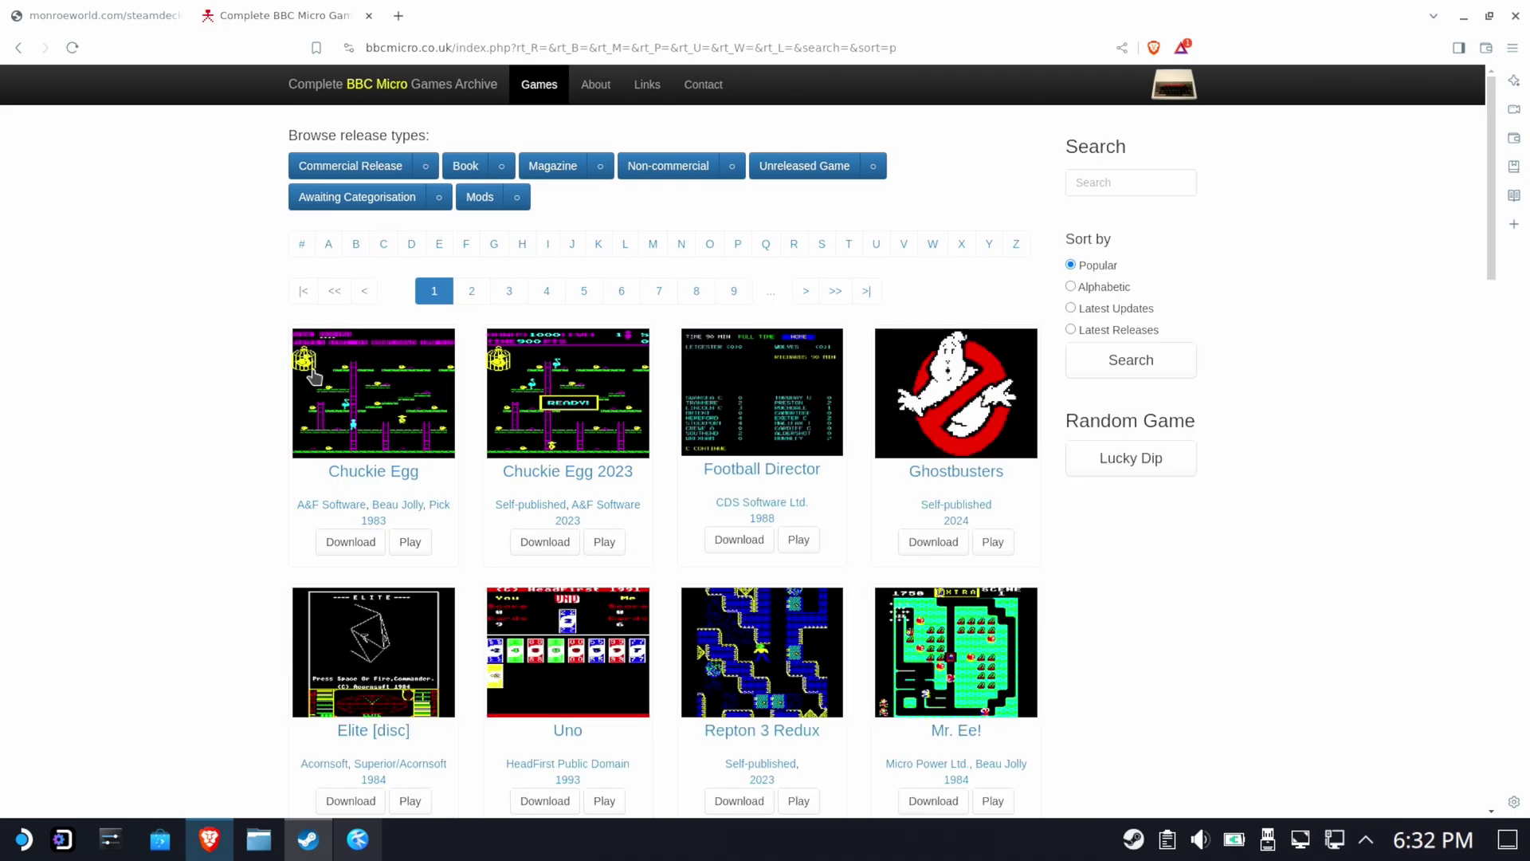
{"action": "left_click", "coordinate": [379, 373]}
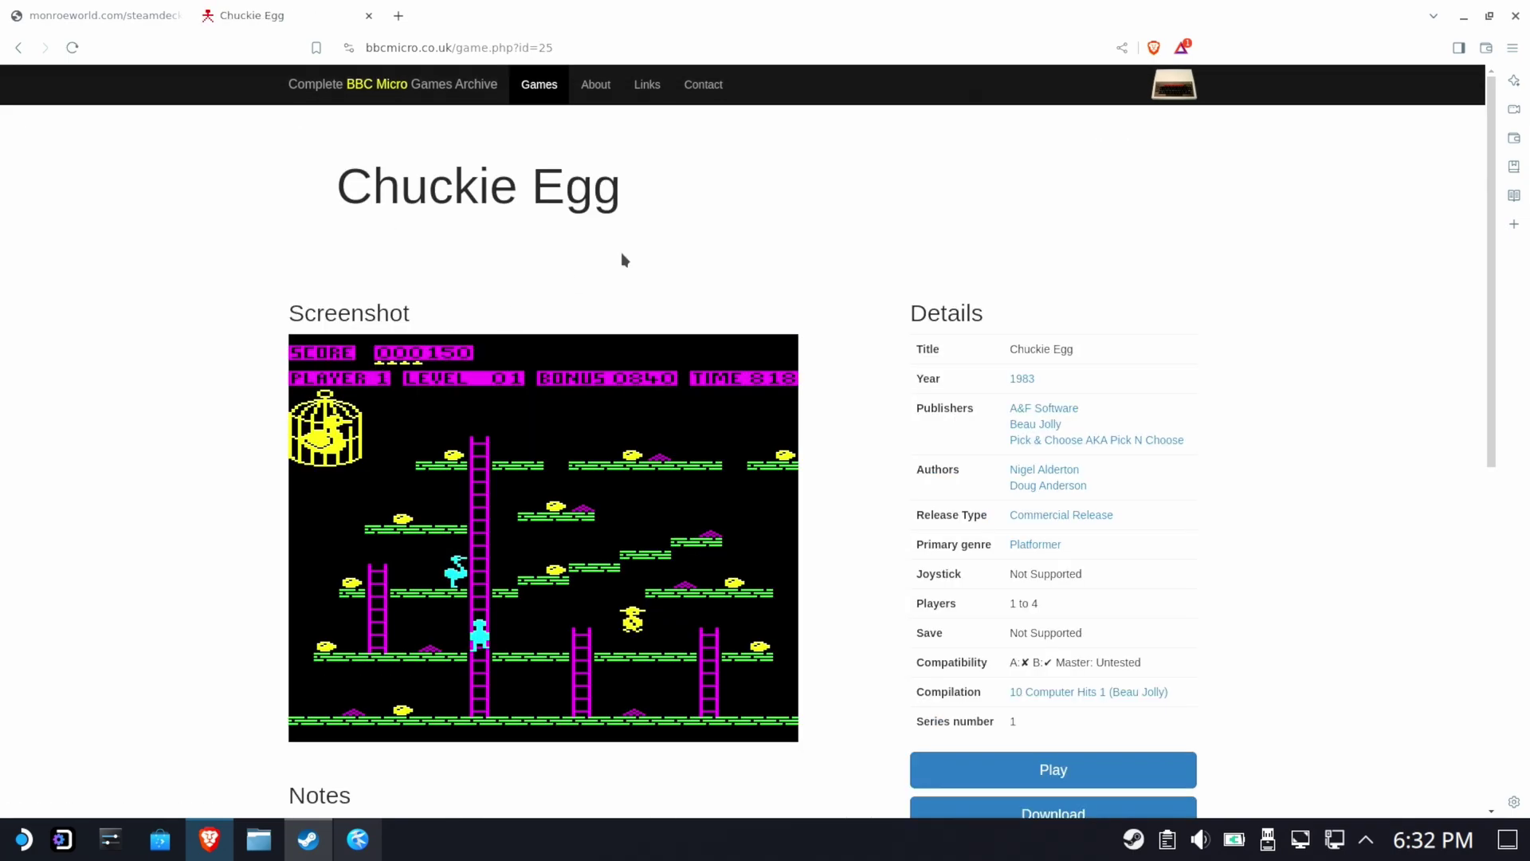
{"action": "scroll", "coordinate": [1017, 412], "scroll_direction": "down", "scroll_amount": 5}
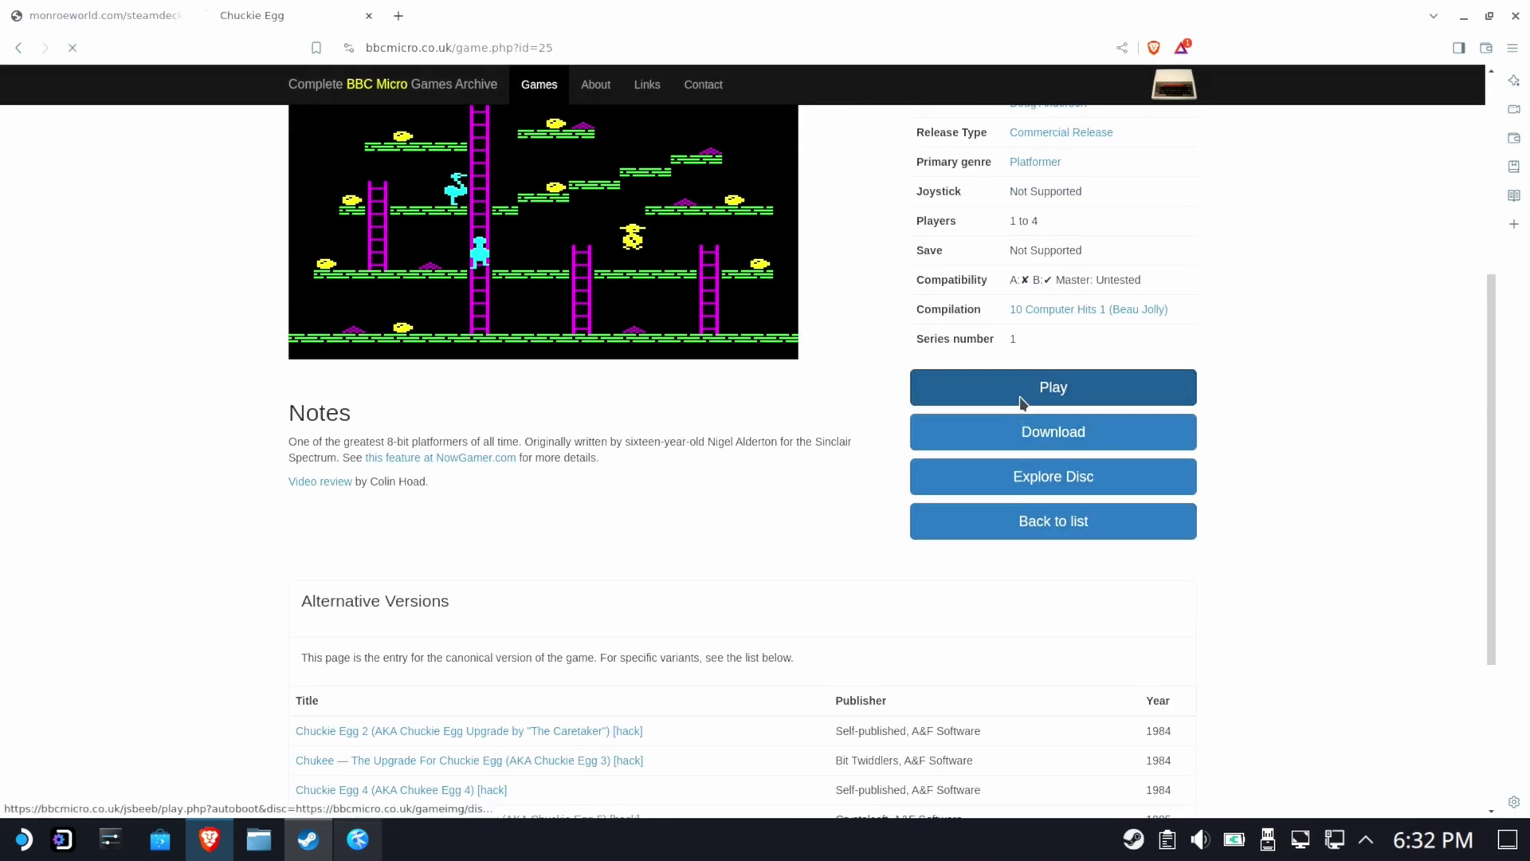
{"action": "left_click", "coordinate": [1021, 398]}
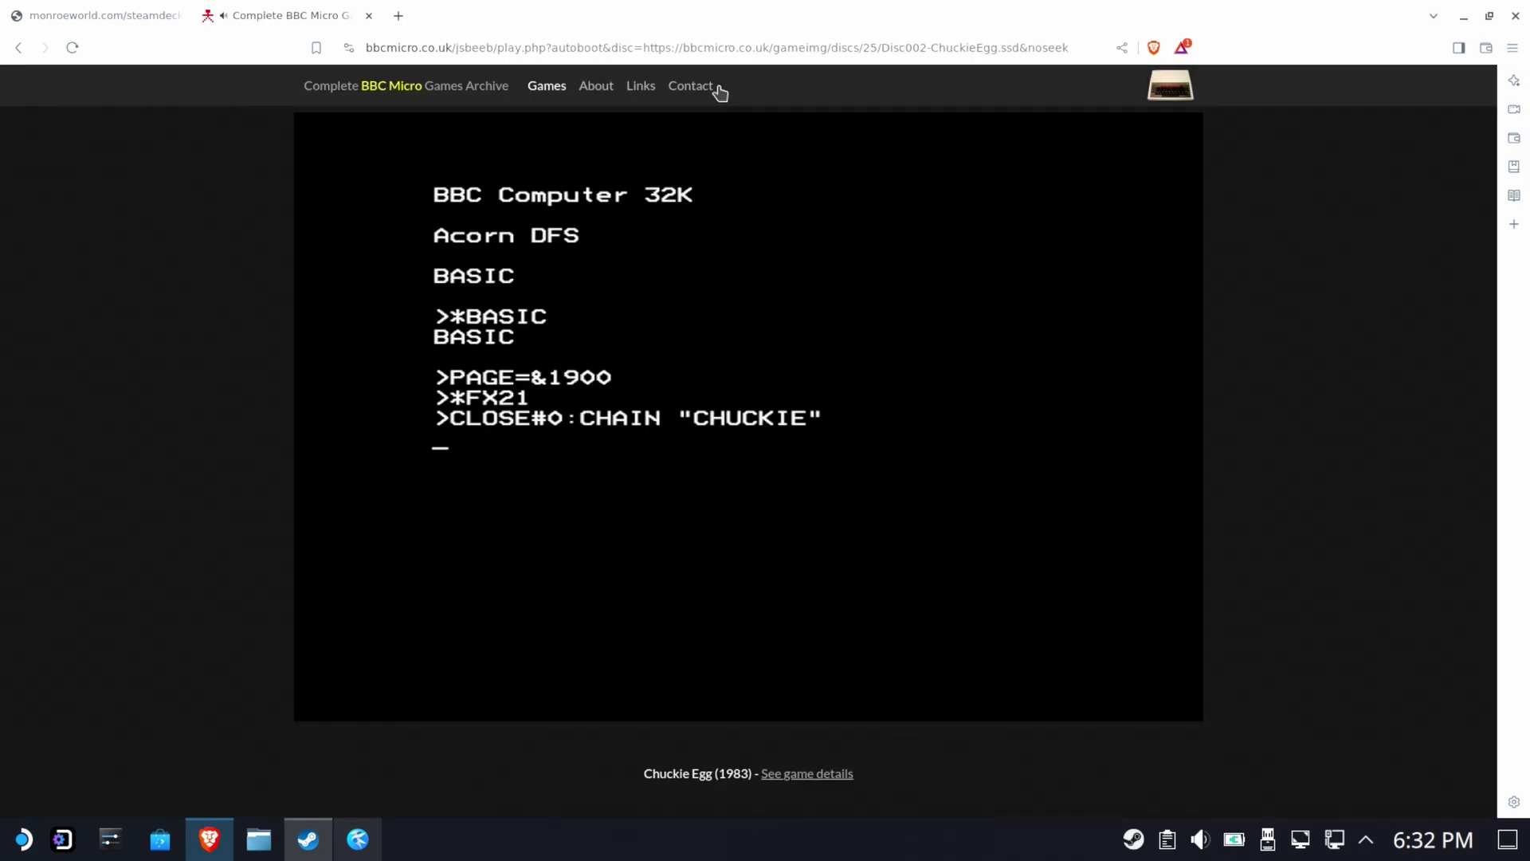
Copy the emulator play page's web address from the address bar.
{"action": "left_click", "coordinate": [710, 49]}
{"action": "right_click", "coordinate": [708, 47]}
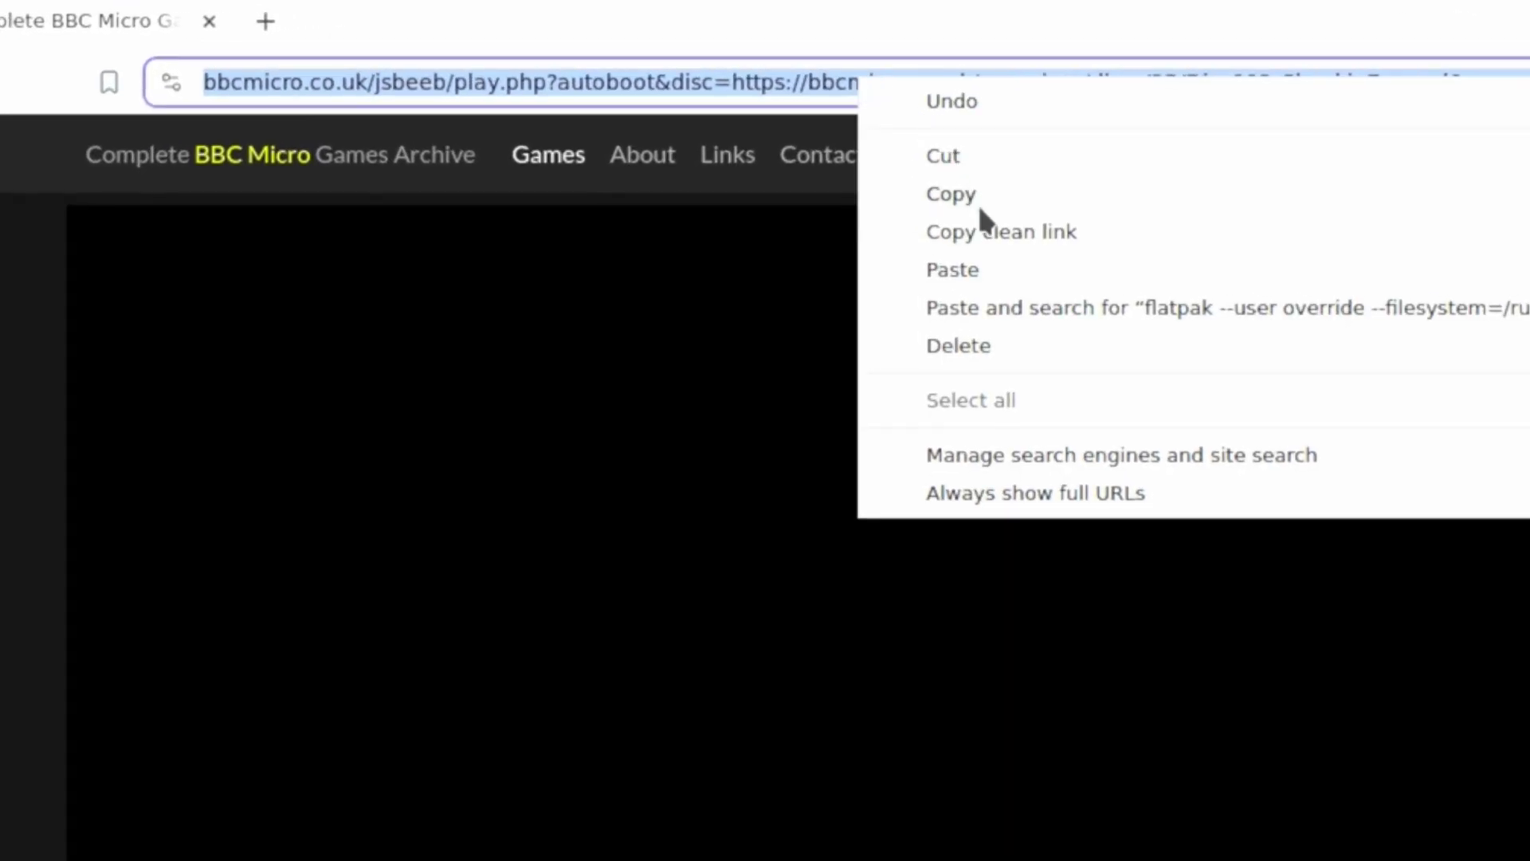
{"action": "left_click", "coordinate": [962, 193]}
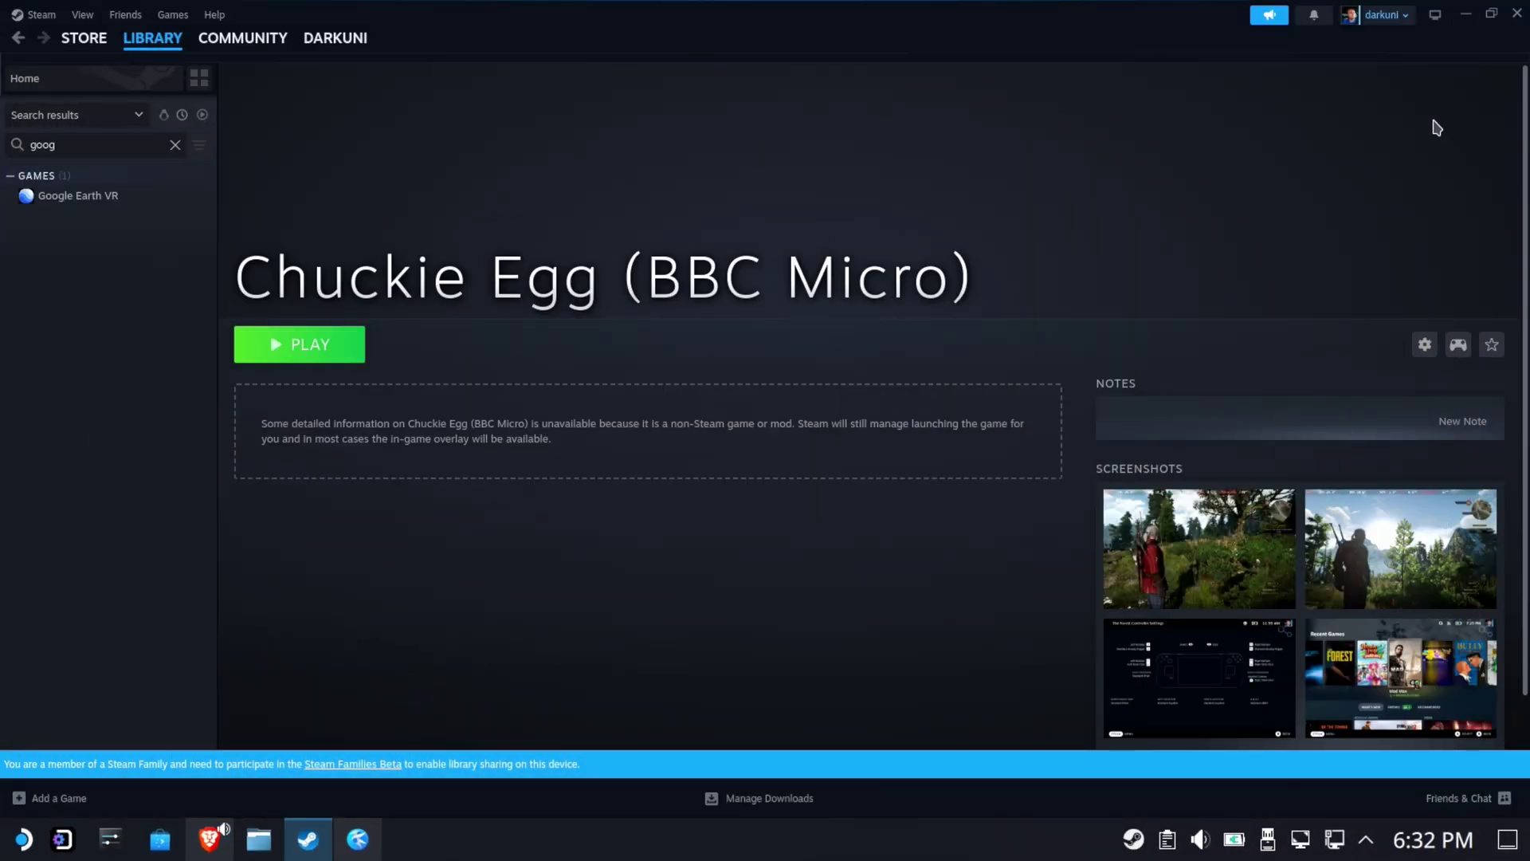
Replace the < game url > placeholder on line 3 with the pasted Chuckie Egg URL.
{"action": "left_click", "coordinate": [362, 843]}
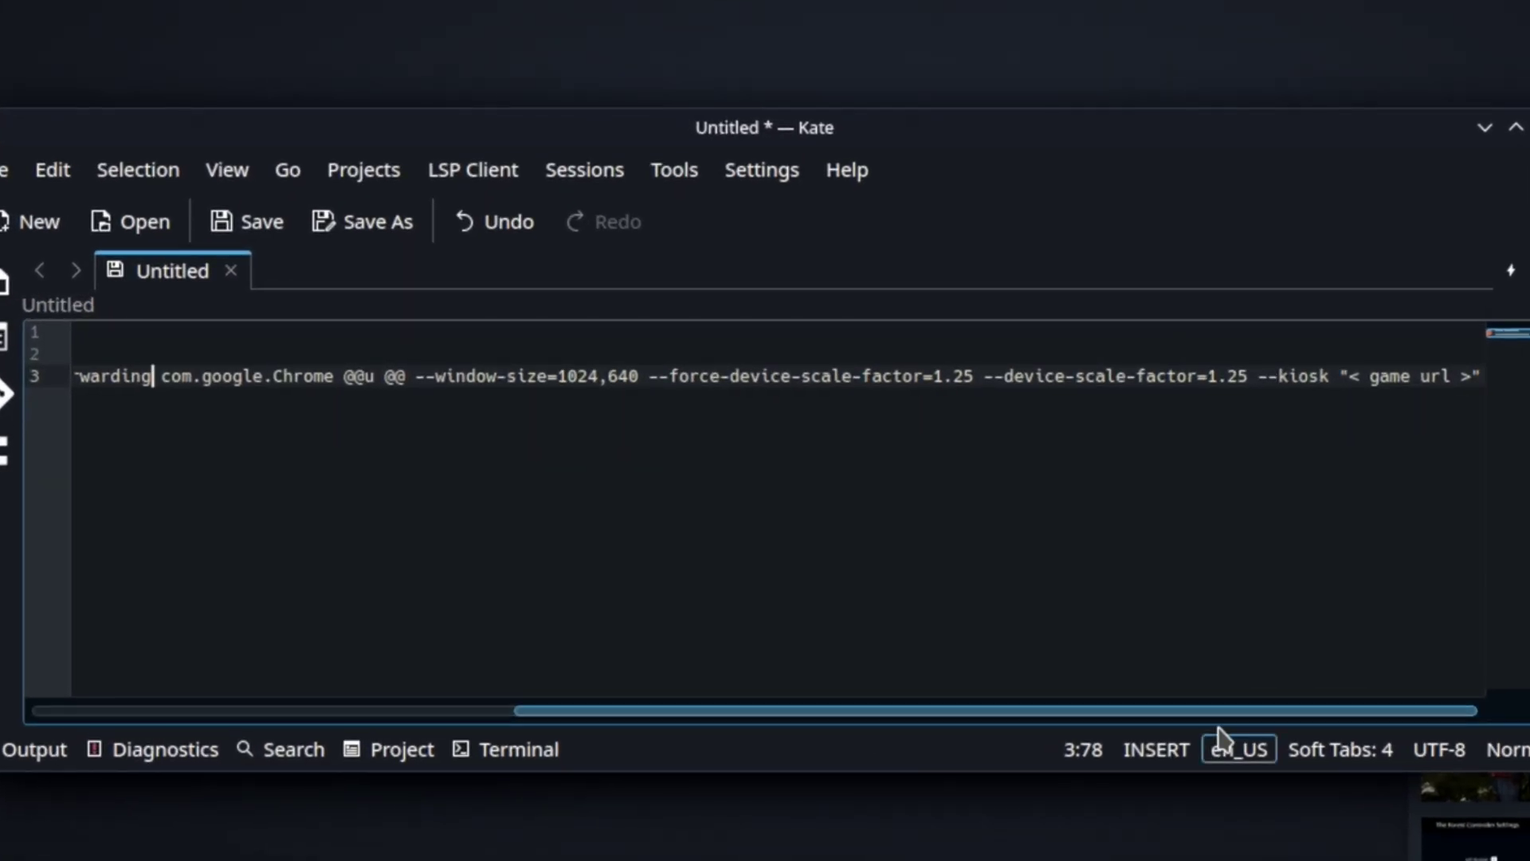
{"action": "left_click", "coordinate": [1467, 375]}
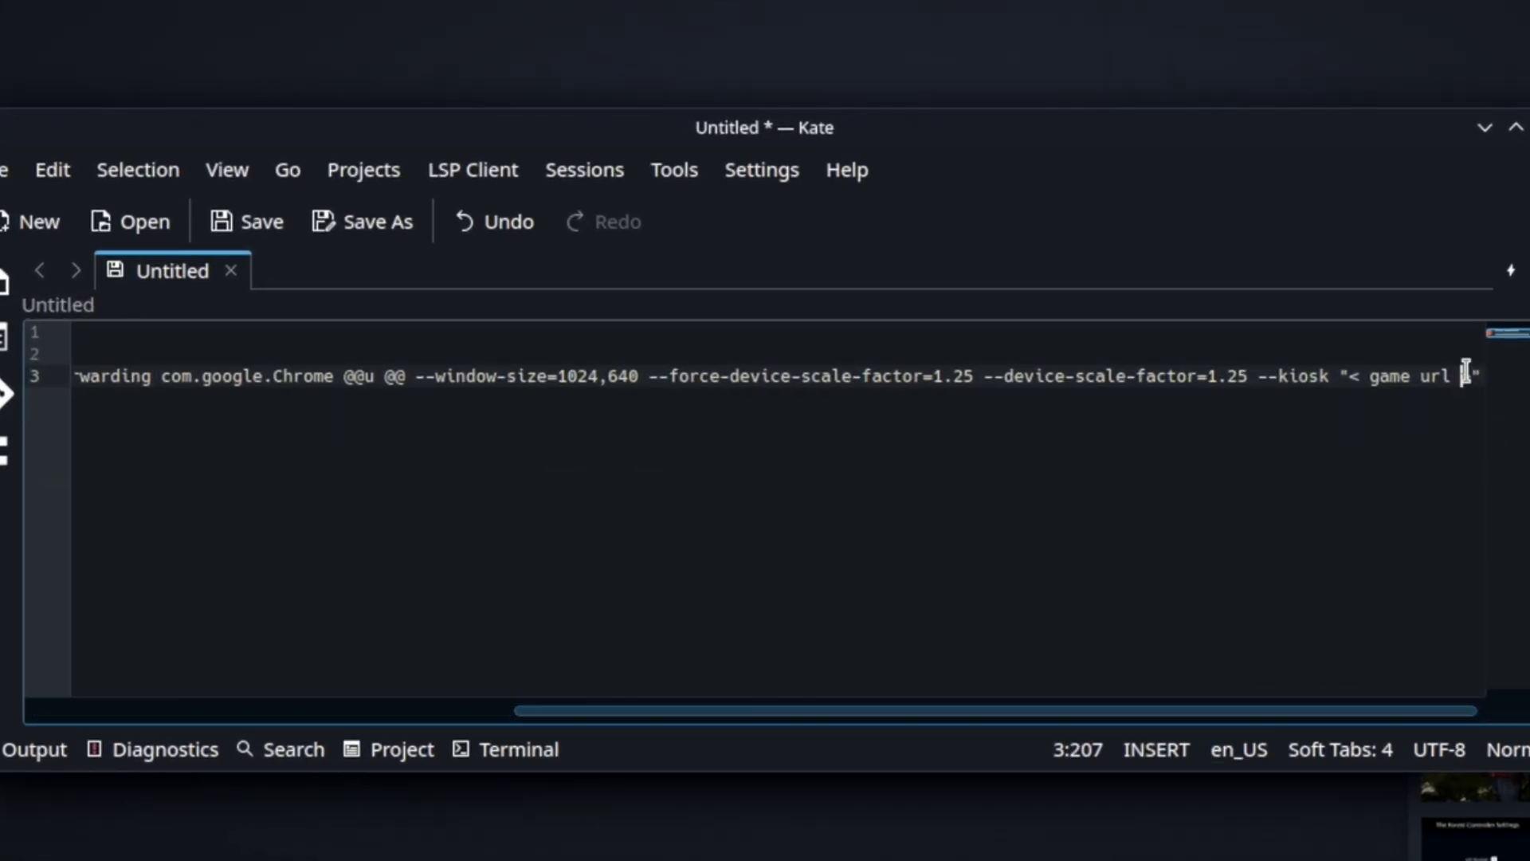
{"action": "left_click_drag", "start_coordinate": [1471, 375], "coordinate": [1348, 376]}
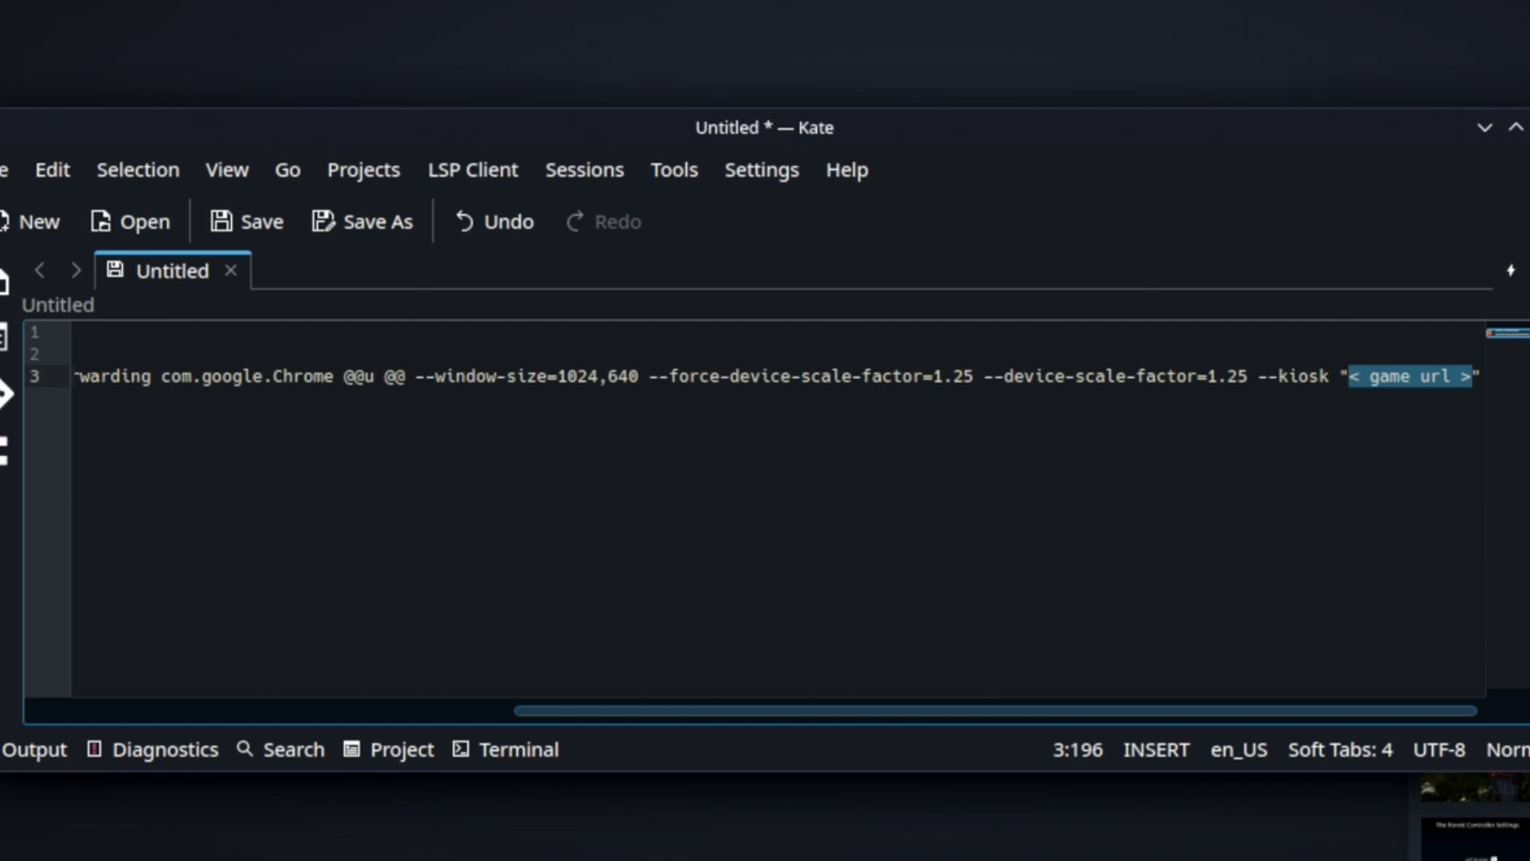
{"action": "key", "text": "ctrl+v"}
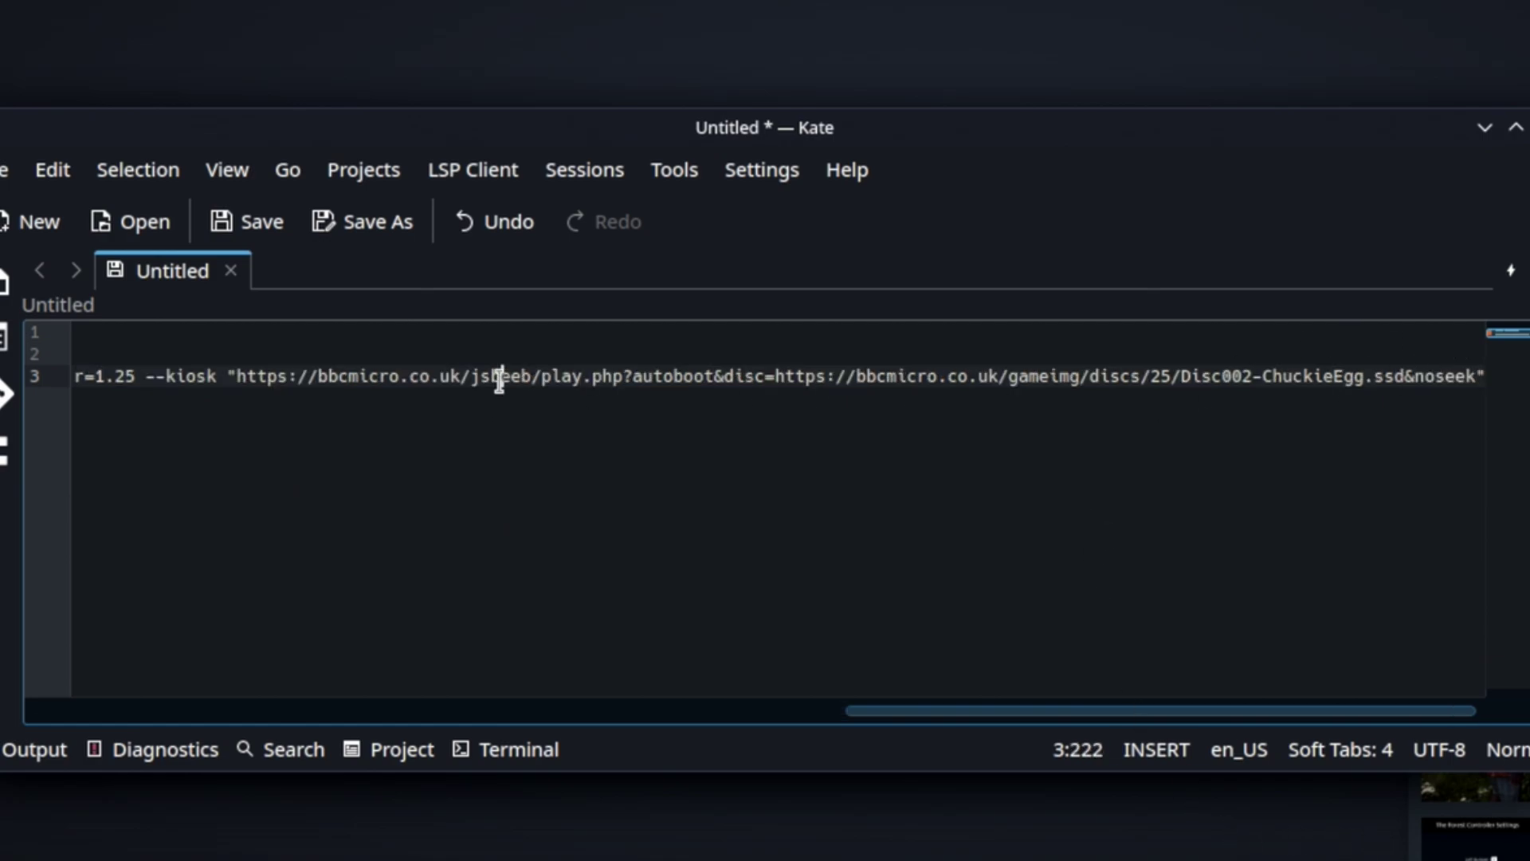
Copy the completed Chrome launch line 3 and minimize Kate.
{"action": "key", "text": "Home"}
{"action": "key", "text": "shift+End"}
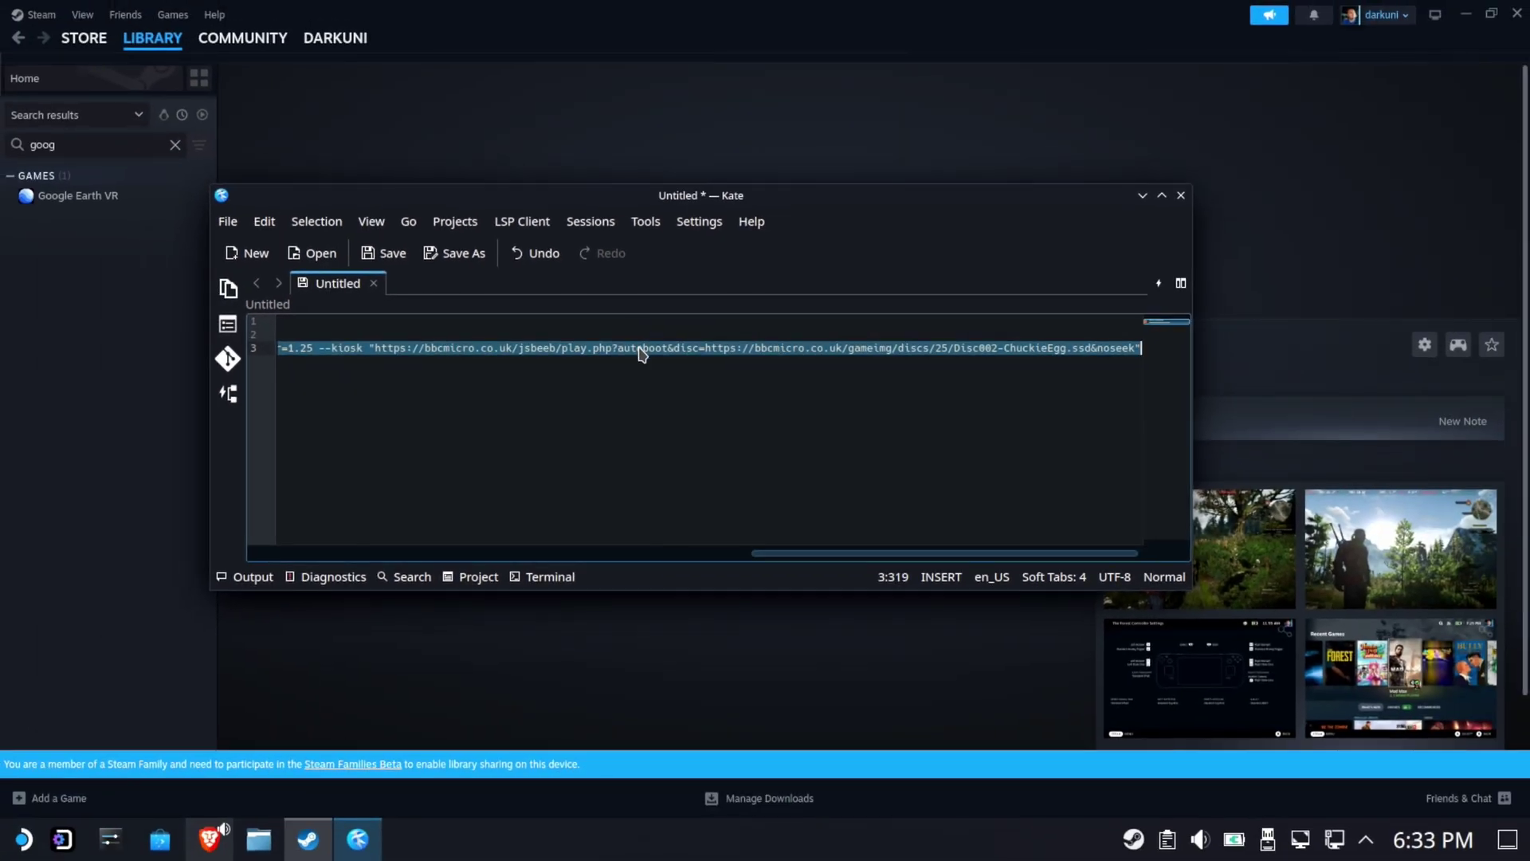
{"action": "right_click", "coordinate": [668, 379]}
{"action": "left_click", "coordinate": [674, 385]}
{"action": "left_click", "coordinate": [83, 474]}
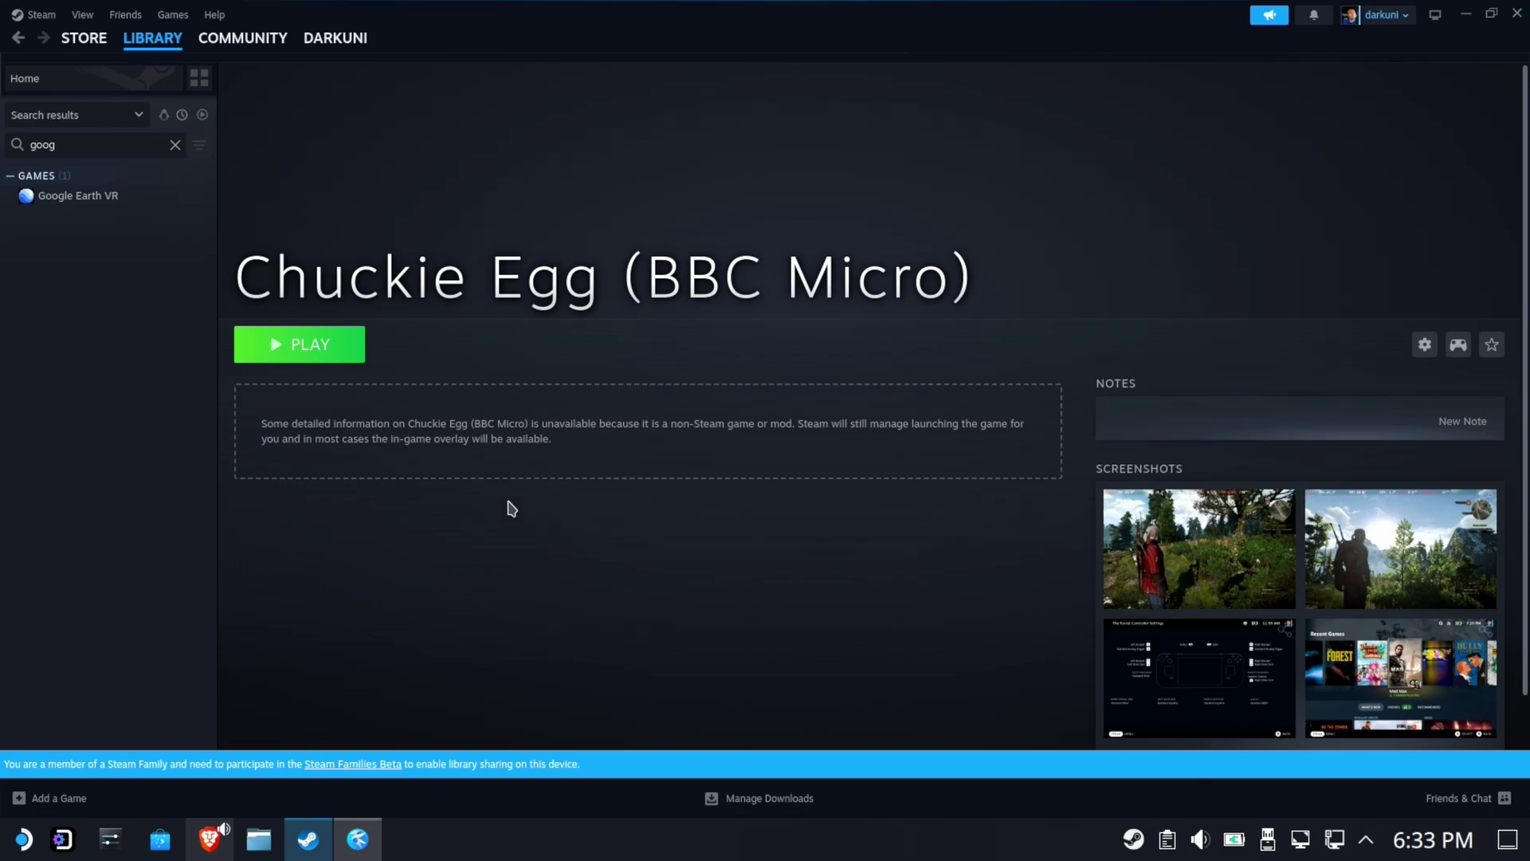
Paste the copied Chrome kiosk command into the Chuckie Egg (BBC Micro) shortcut's launch options.
{"action": "left_click", "coordinate": [1424, 344]}
{"action": "left_click", "coordinate": [1463, 455]}
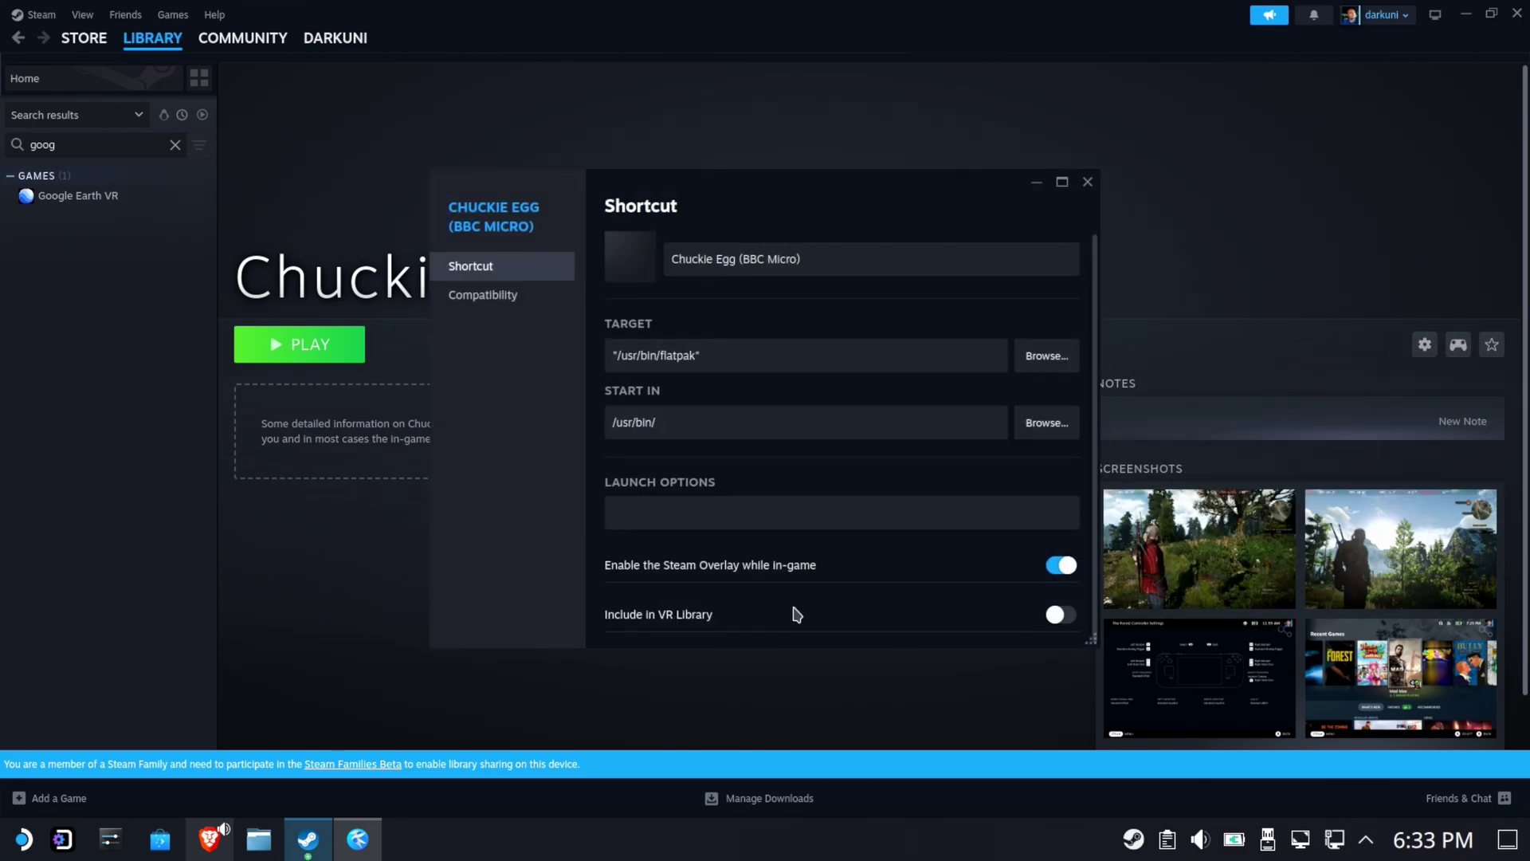
{"action": "left_click", "coordinate": [780, 513]}
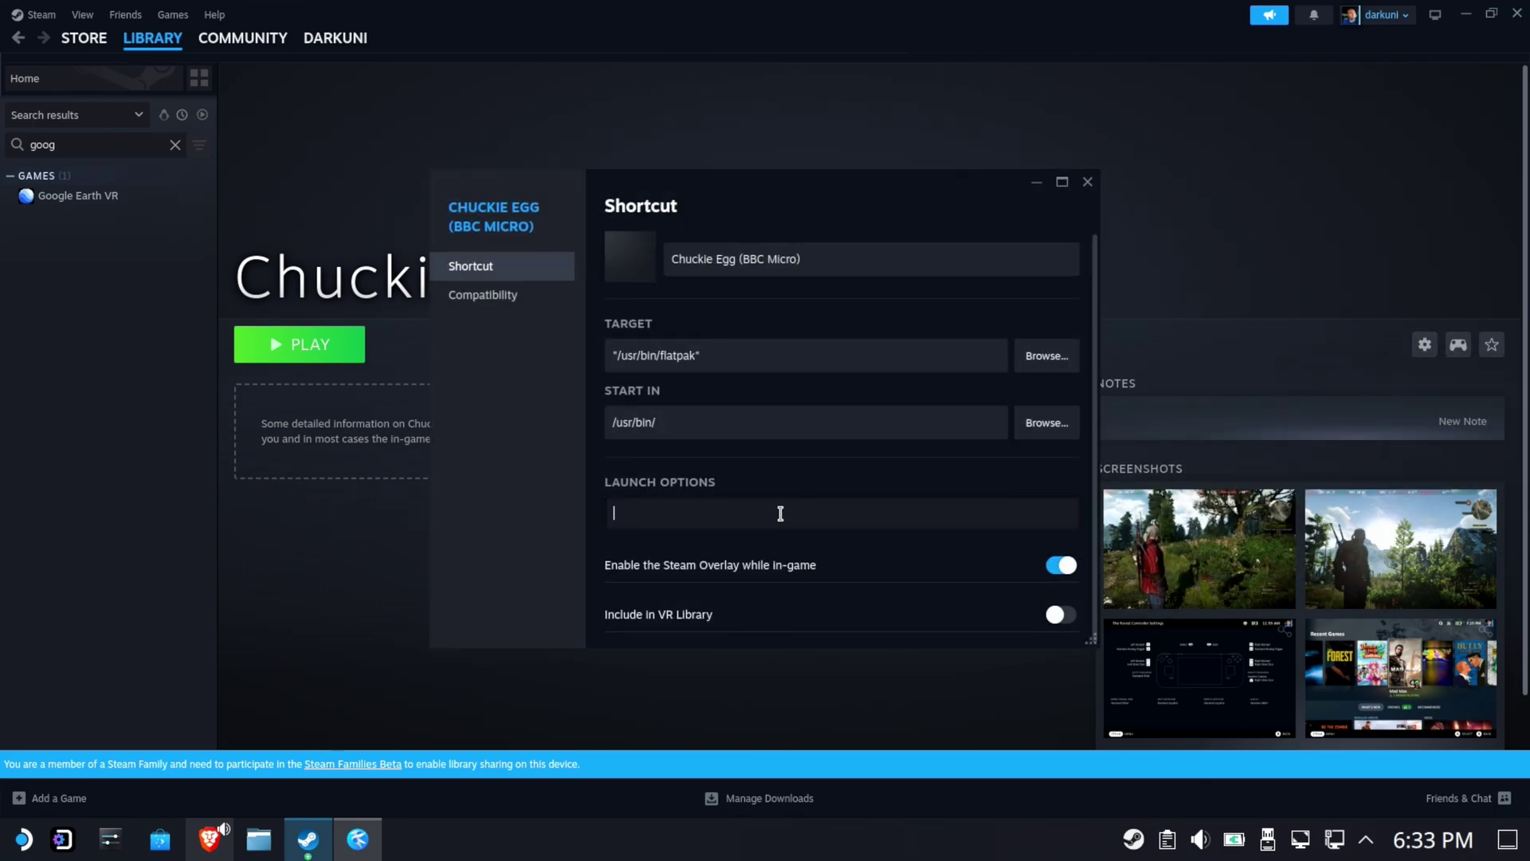
{"action": "key", "text": "ctrl+v"}
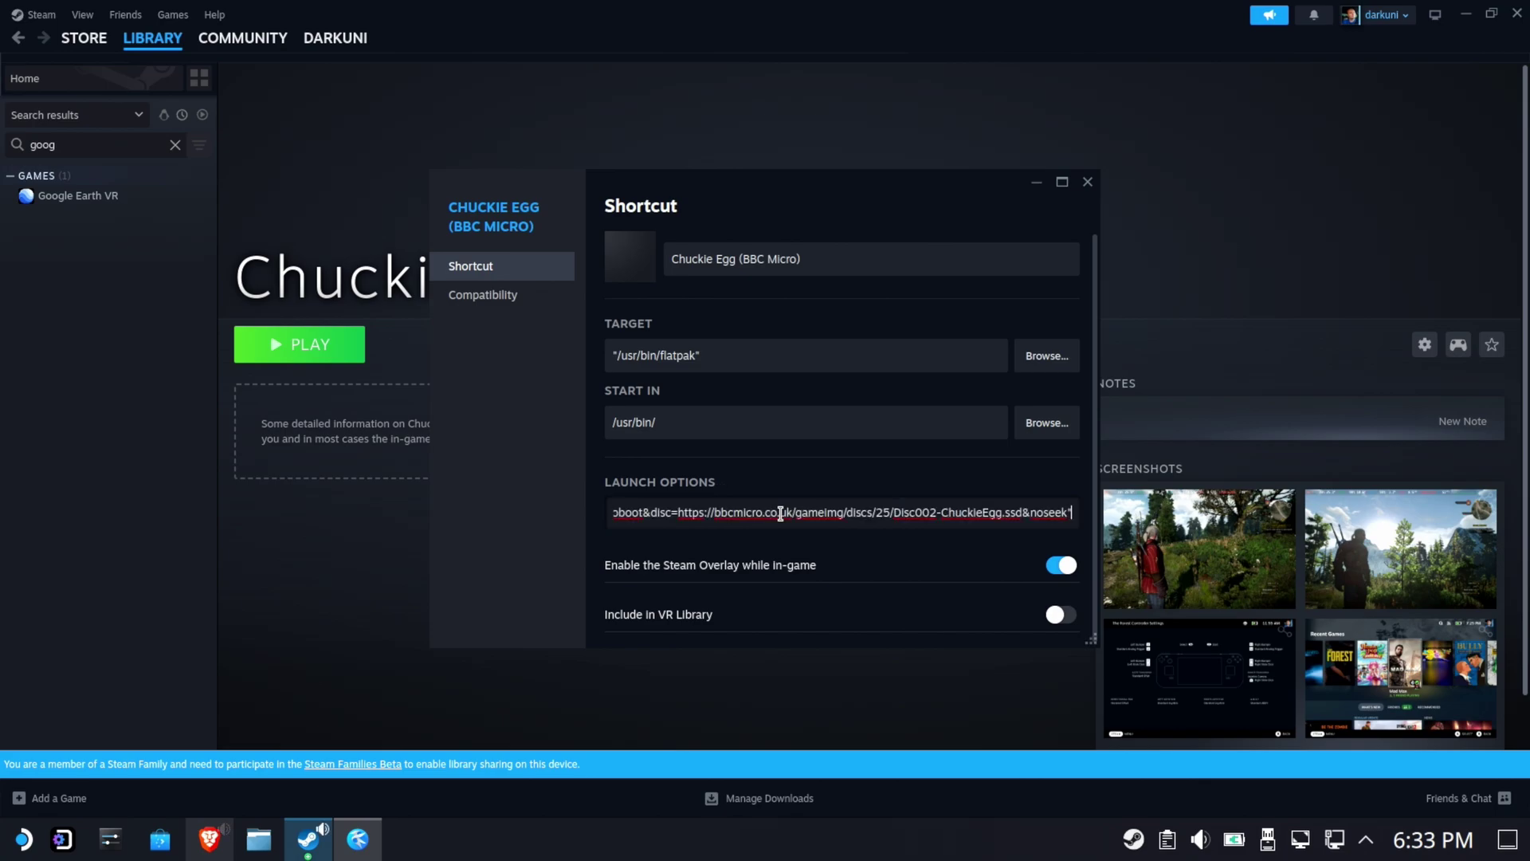
{"action": "left_click_drag", "start_coordinate": [827, 510], "coordinate": [353, 497]}
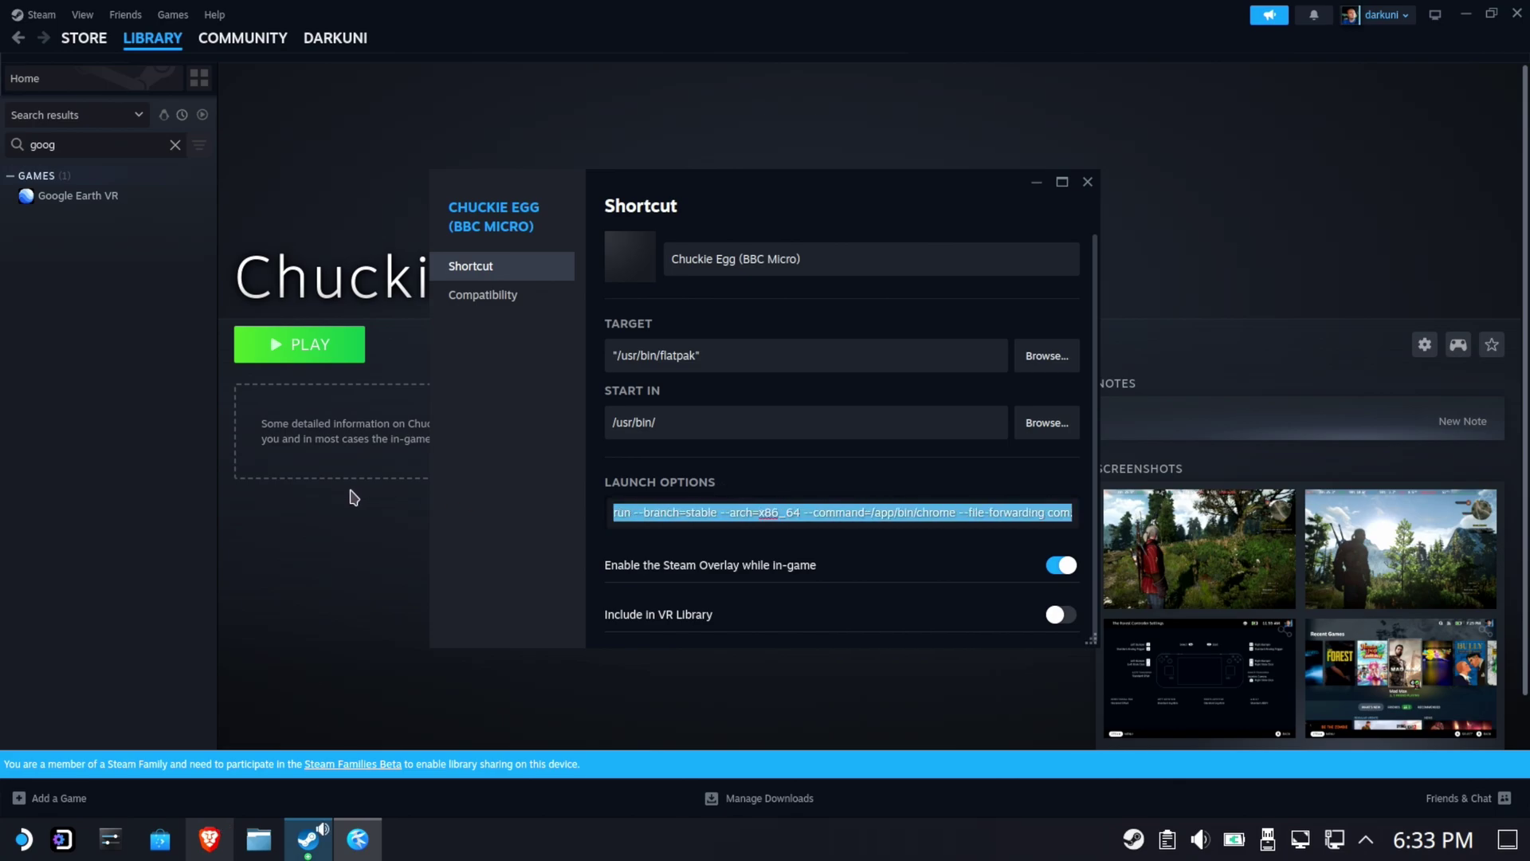
{"action": "left_click", "coordinate": [1086, 185]}
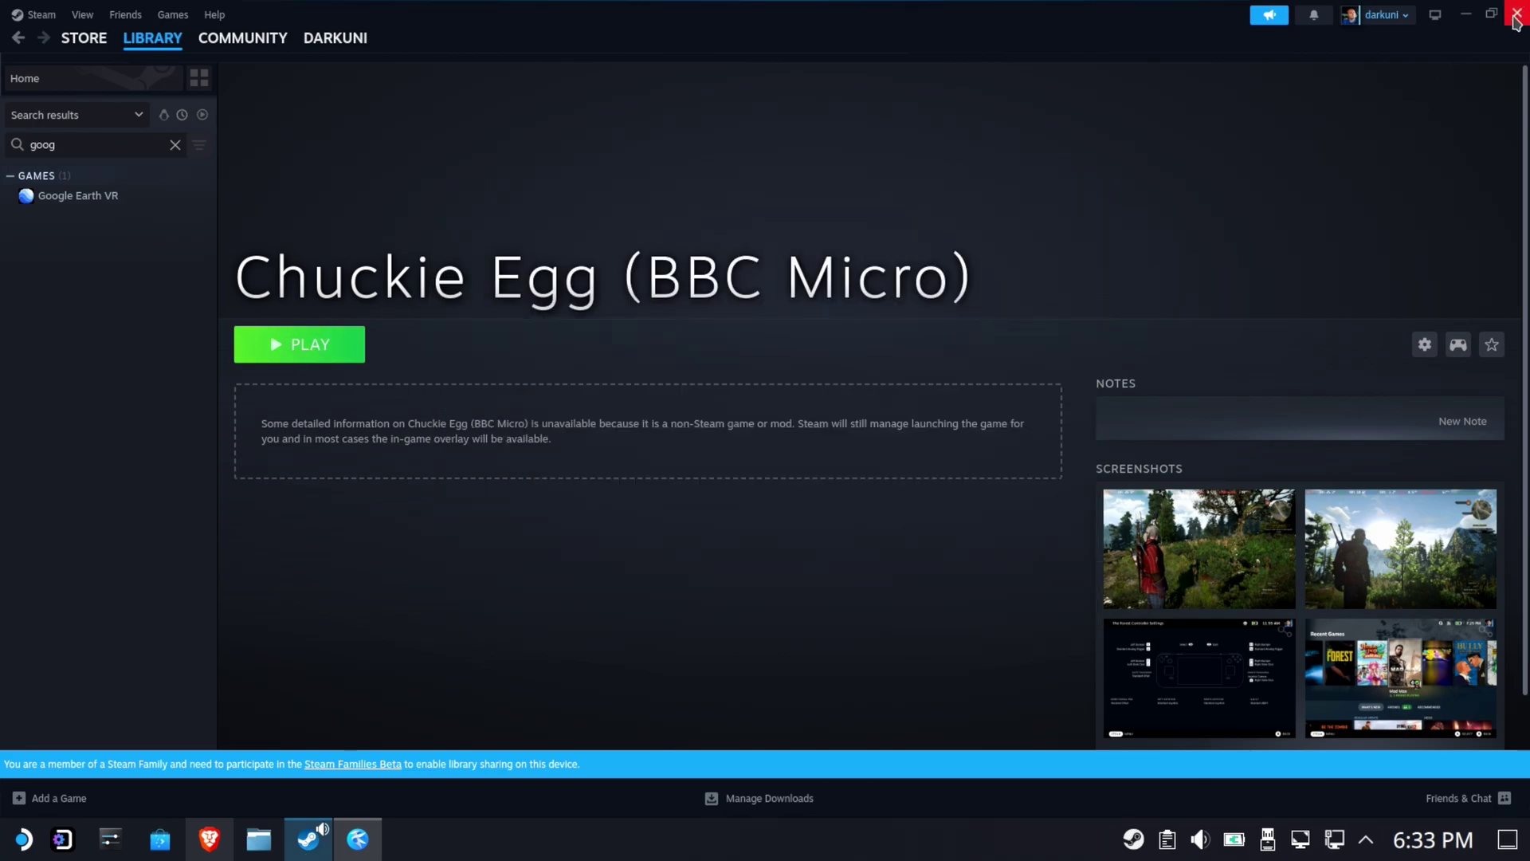
Copy the flatpak override command from Kate's line 1 and search the launcher for 'kon'.
{"action": "left_click", "coordinate": [358, 838]}
{"action": "left_click", "coordinate": [569, 413]}
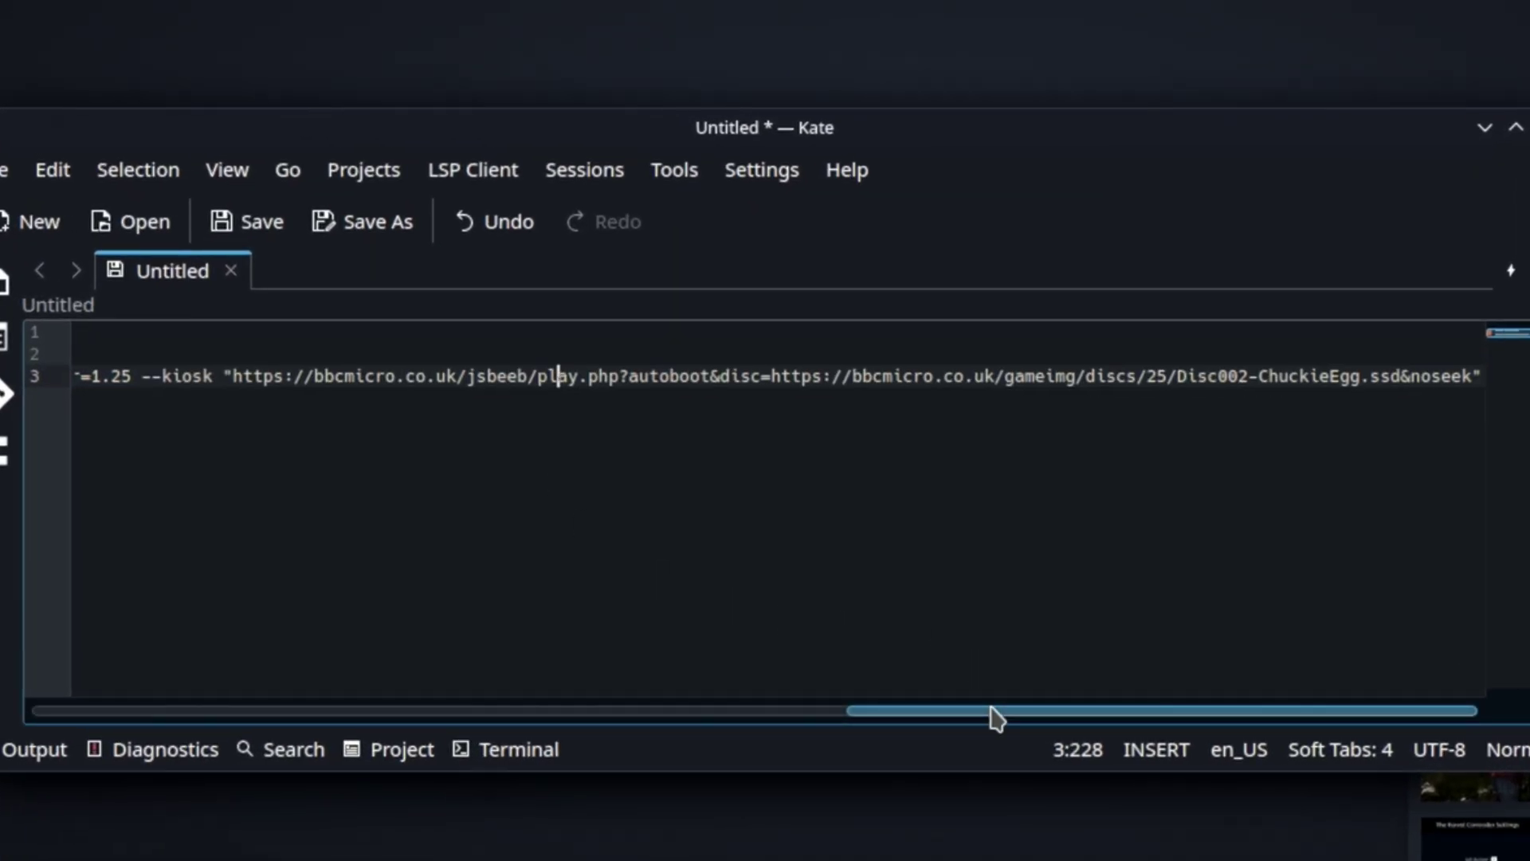
{"action": "left_click_drag", "start_coordinate": [994, 717], "coordinate": [122, 785]}
{"action": "left_click_drag", "start_coordinate": [762, 343], "coordinate": [83, 338]}
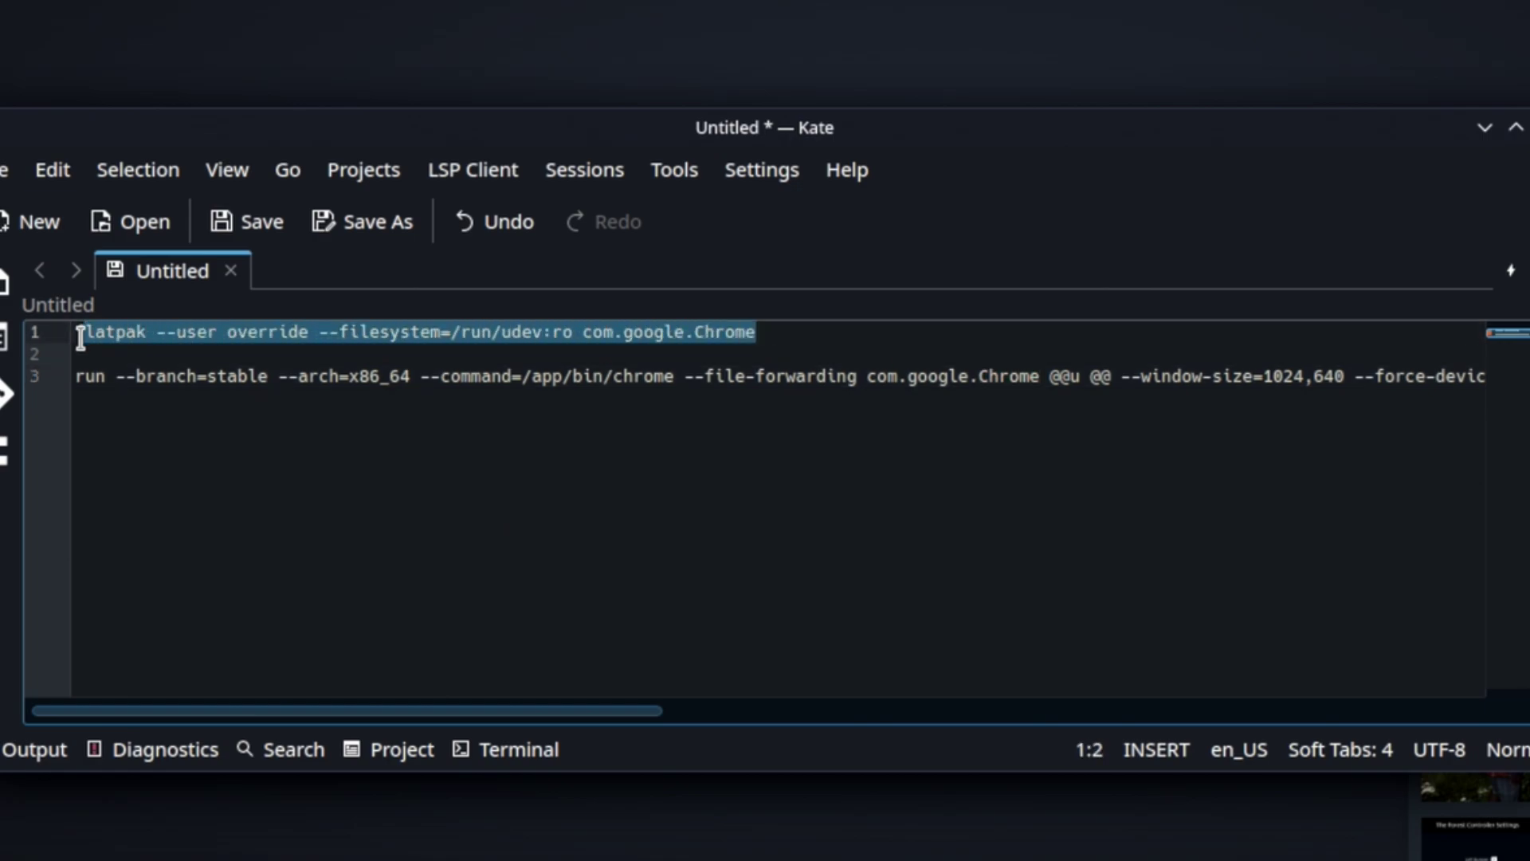
{"action": "right_click", "coordinate": [115, 339]}
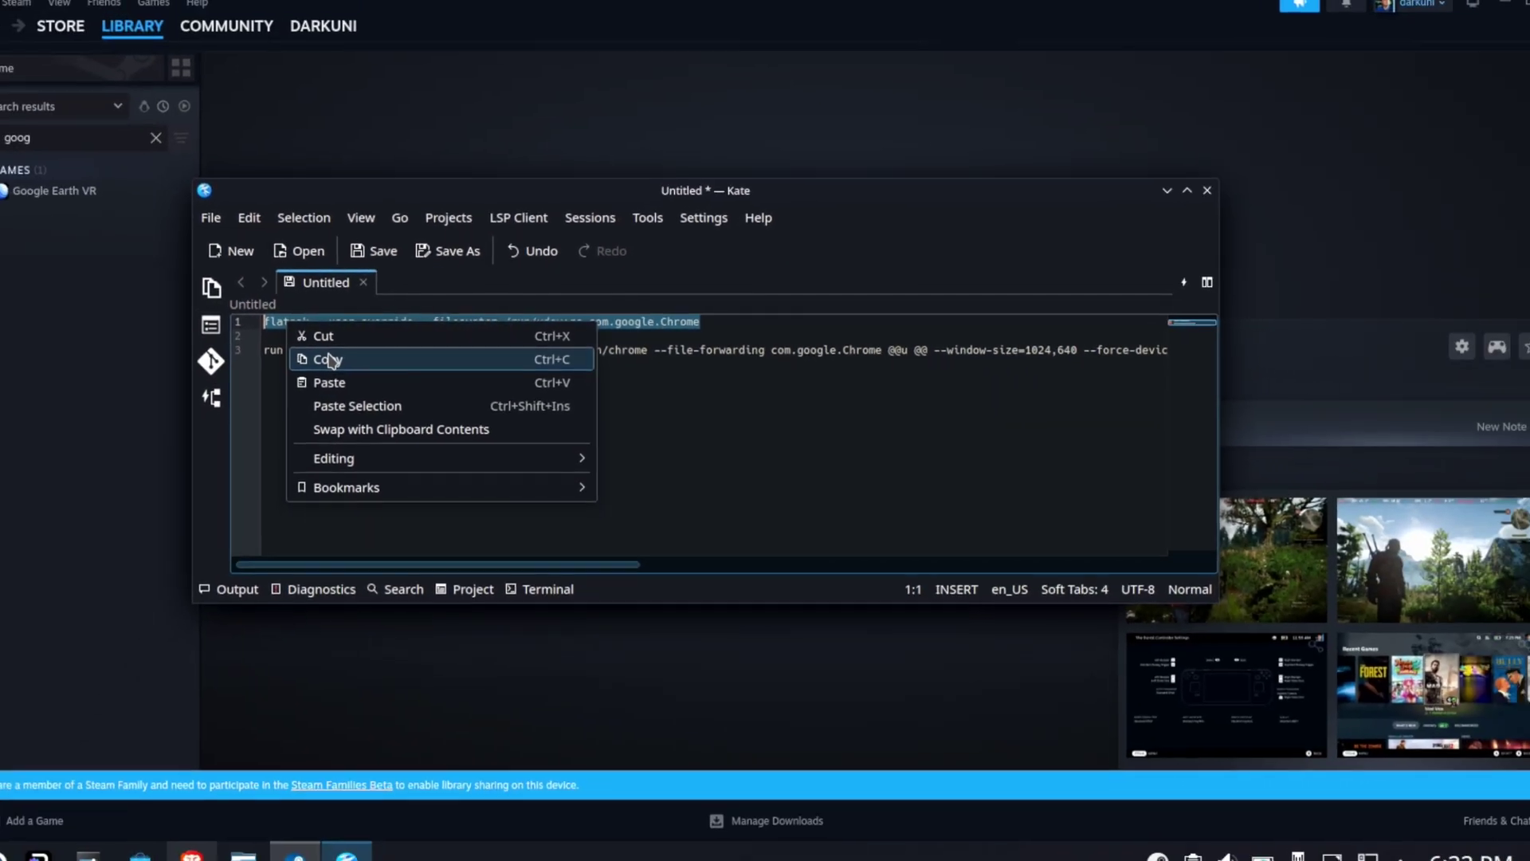
{"action": "left_click", "coordinate": [178, 386]}
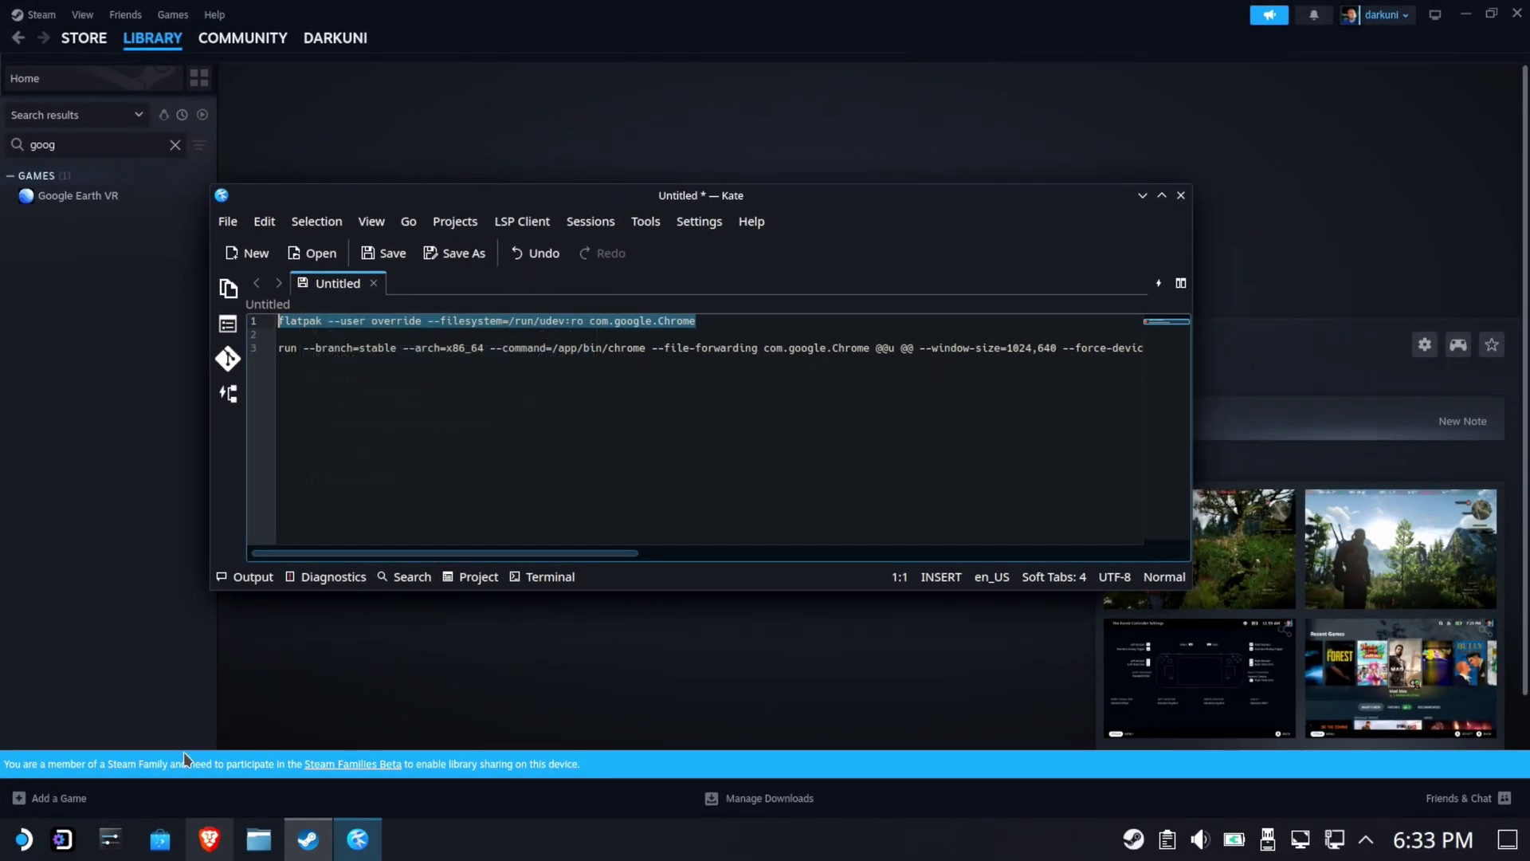
{"action": "left_click", "coordinate": [24, 841]}
{"action": "type", "text": "kon"}
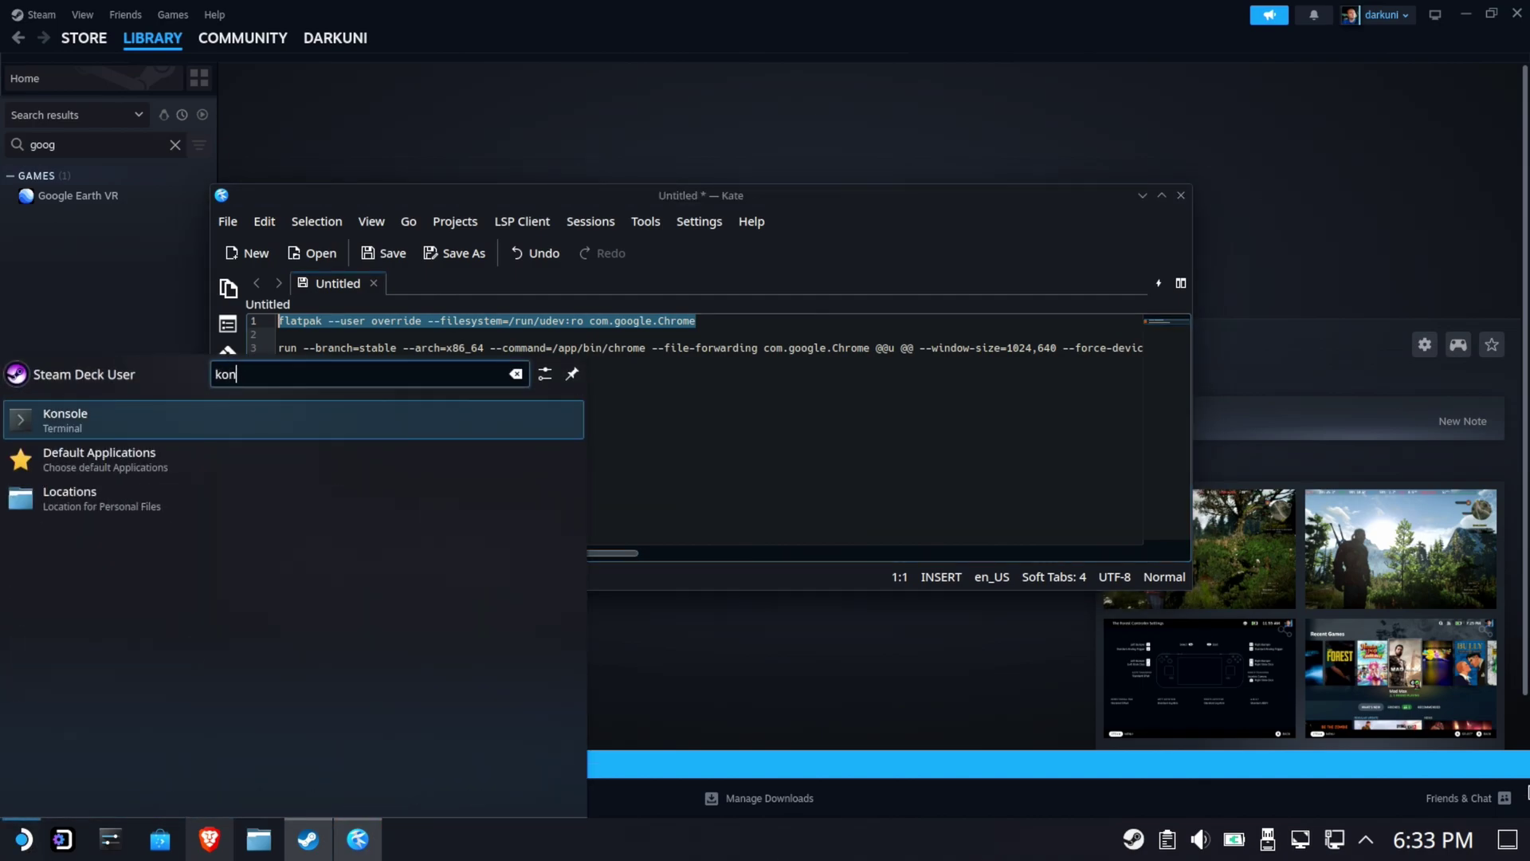
Run the copied flatpak override command in Konsole, then close the terminal.
{"action": "left_click", "coordinate": [49, 412]}
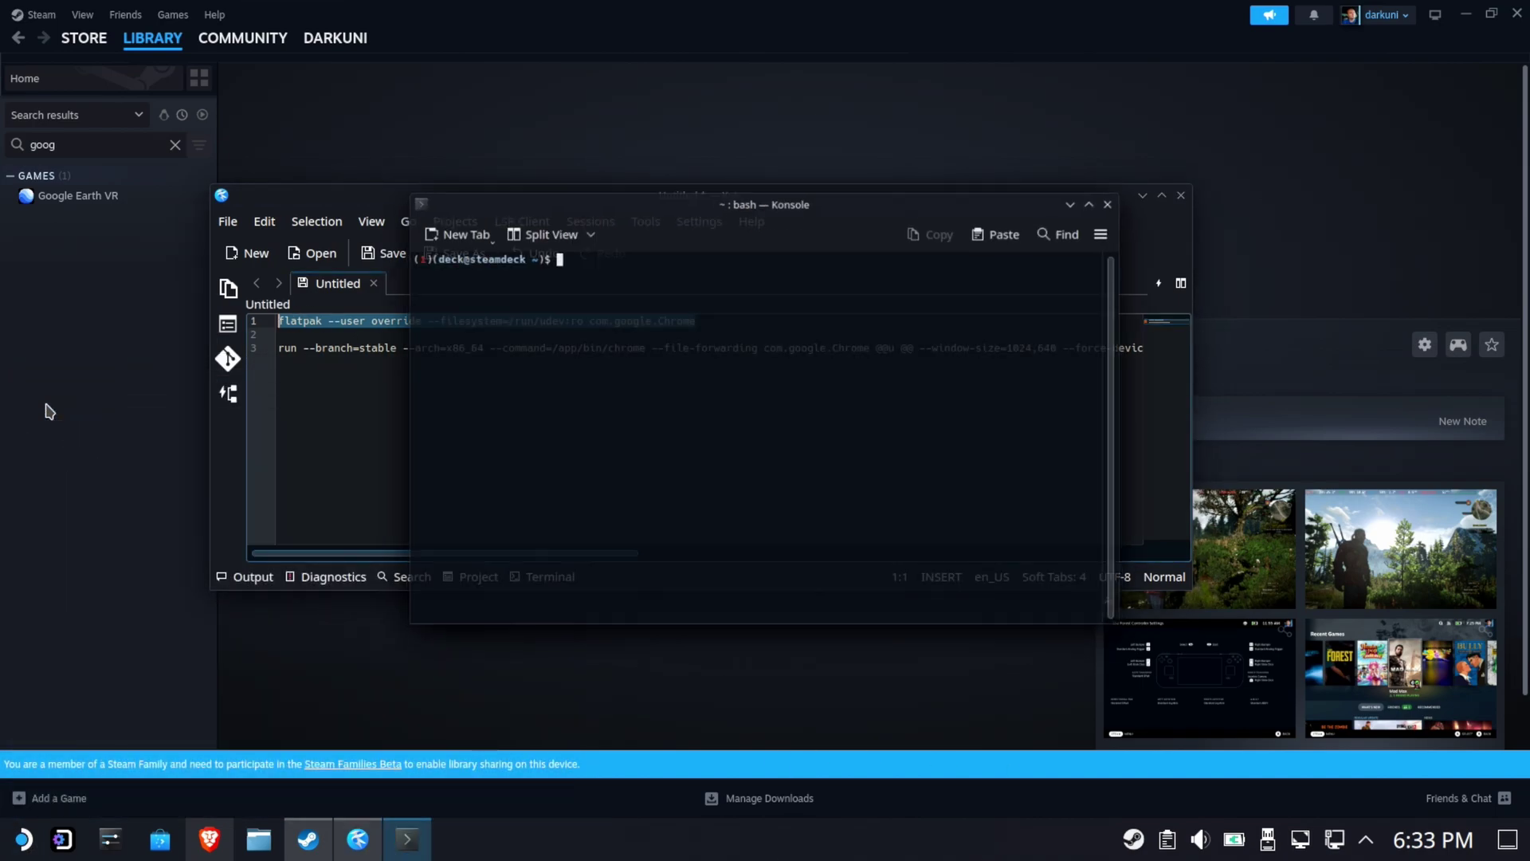
{"action": "right_click", "coordinate": [613, 406]}
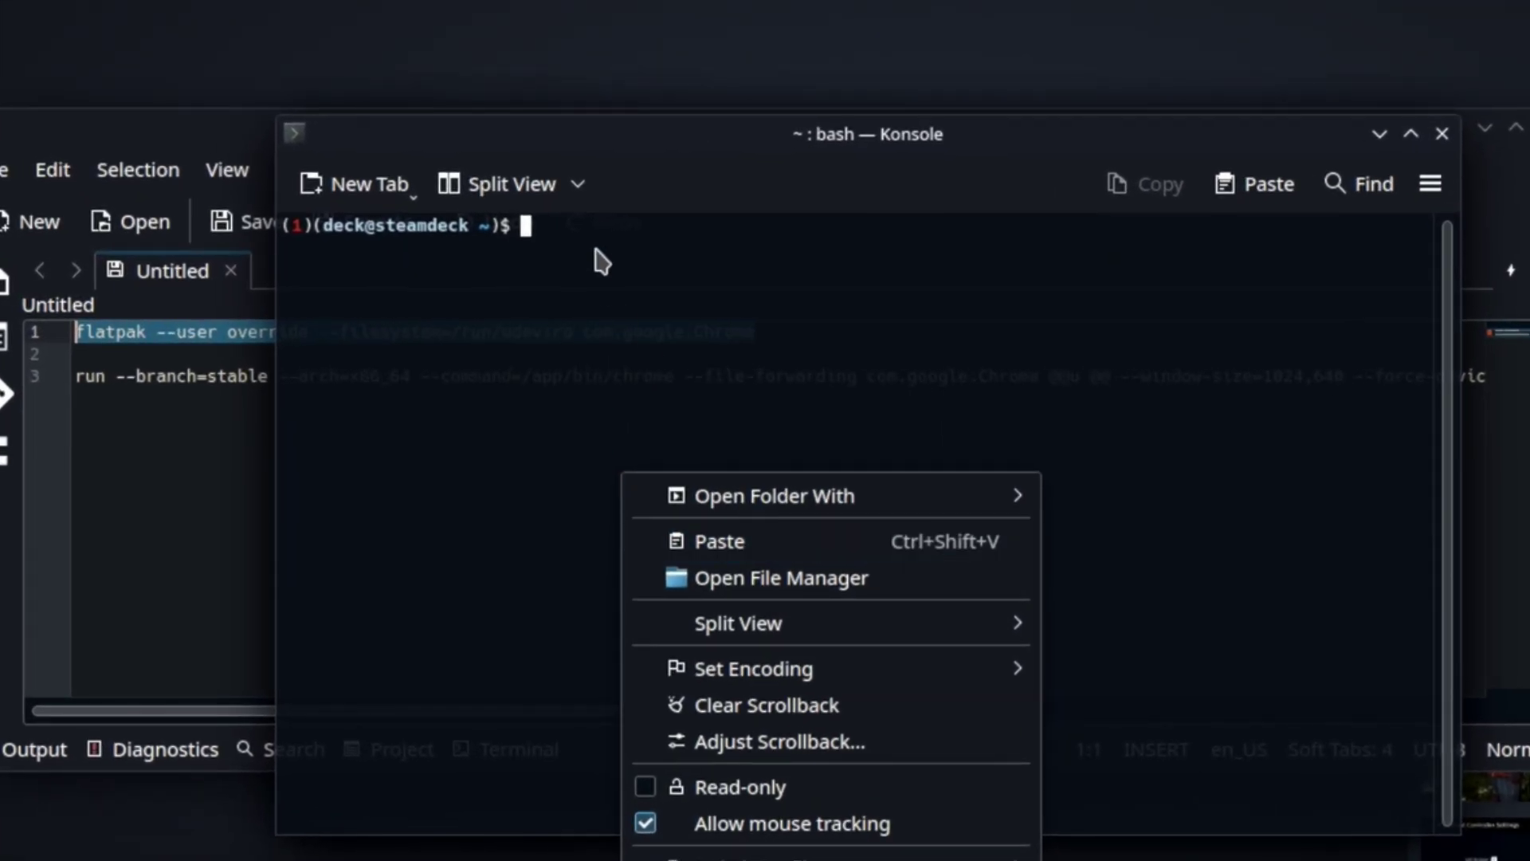
{"action": "left_click", "coordinate": [1260, 198]}
{"action": "left_click", "coordinate": [1262, 196]}
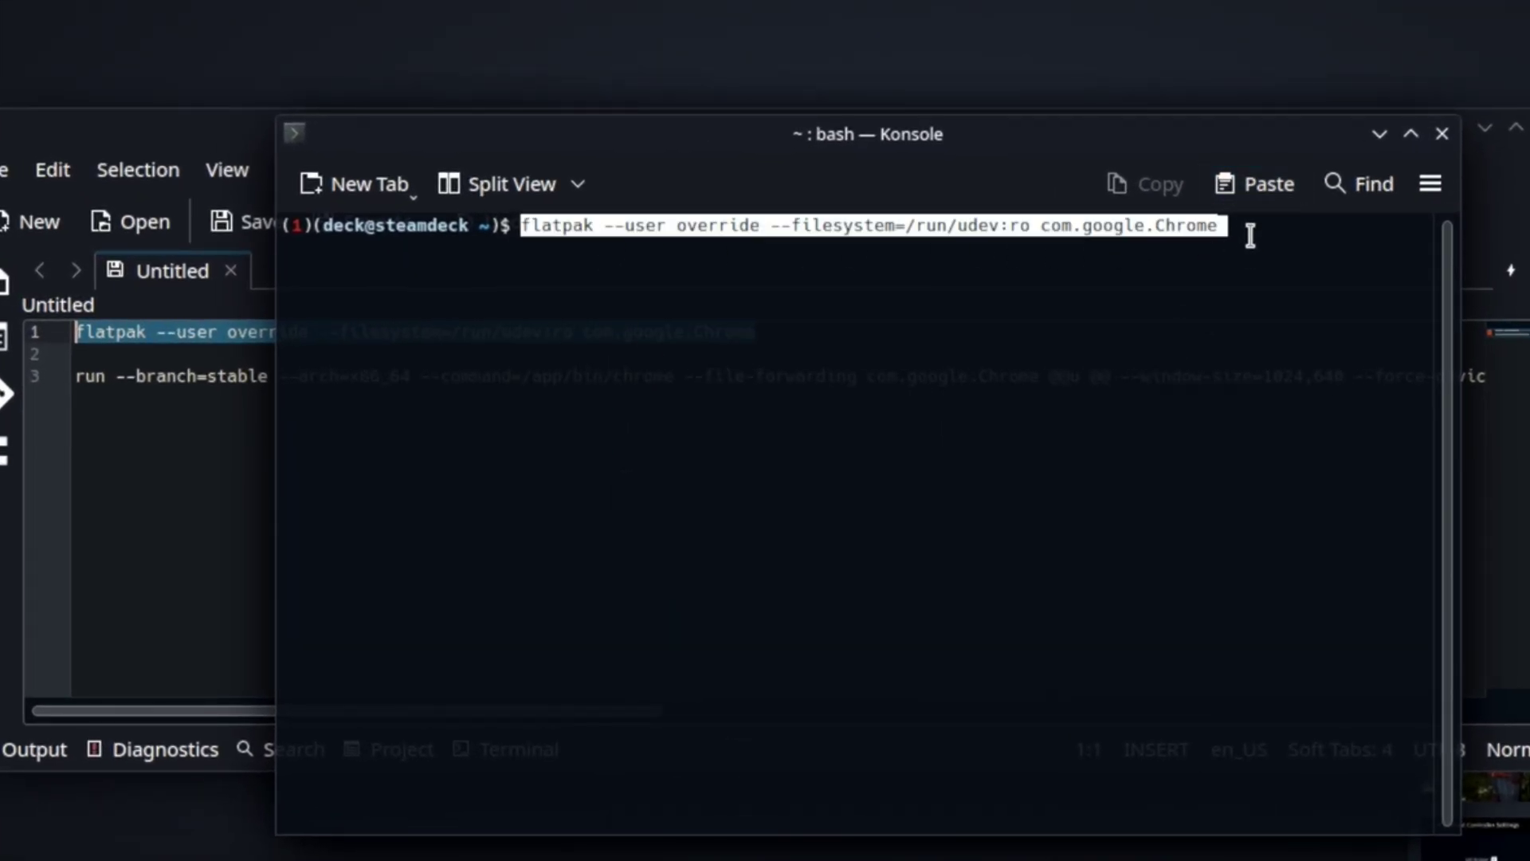
{"action": "key", "text": "Return"}
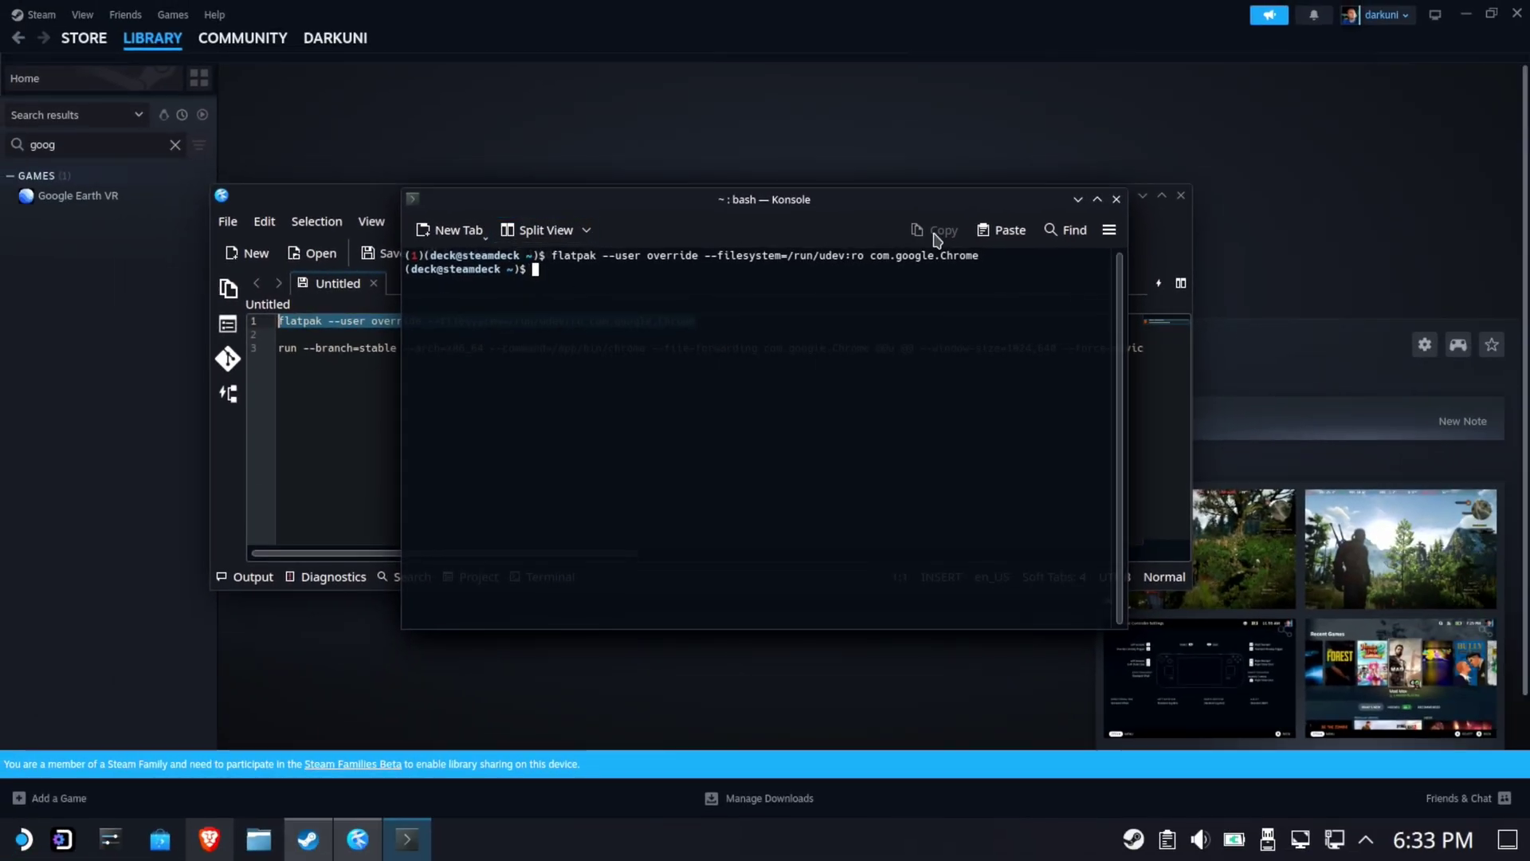
{"action": "left_click", "coordinate": [1116, 199]}
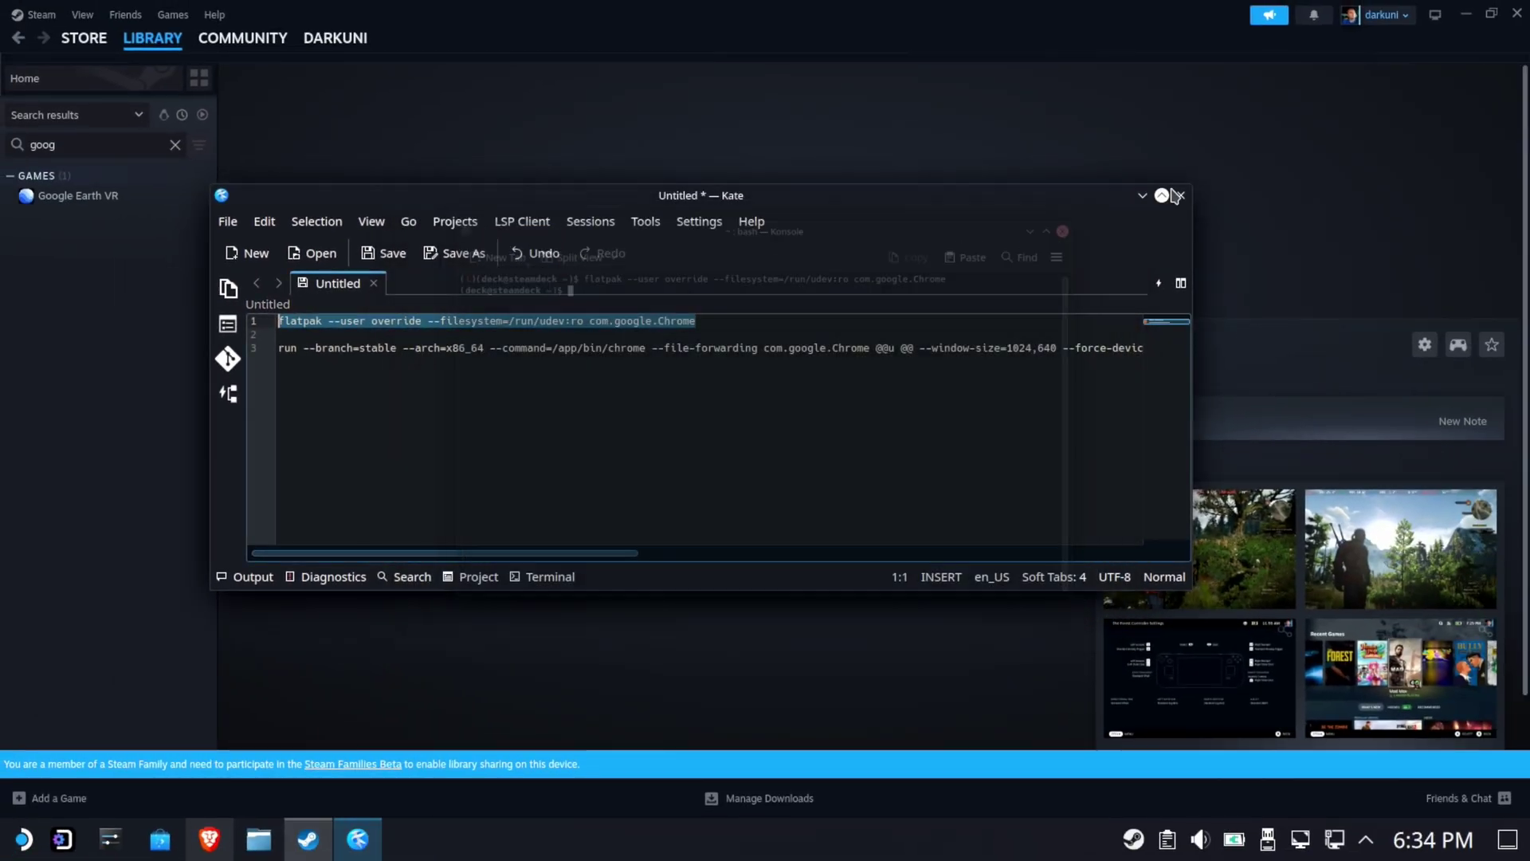
Close Kate discarding the unsaved notes, close the Steam window, and return to Gaming Mode.
{"action": "left_click", "coordinate": [1181, 195]}
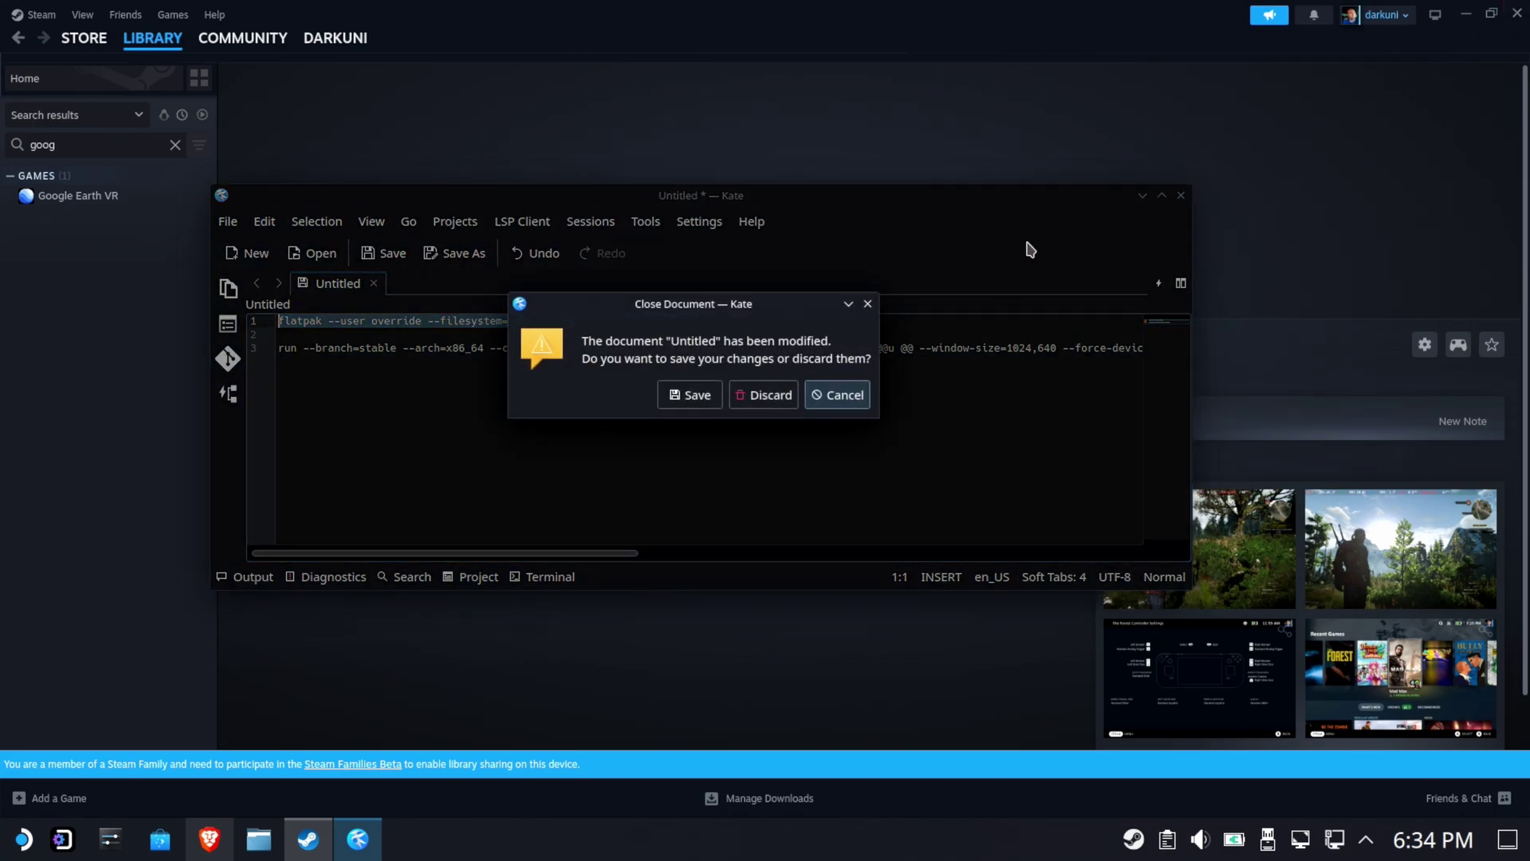
{"action": "left_click", "coordinate": [771, 398]}
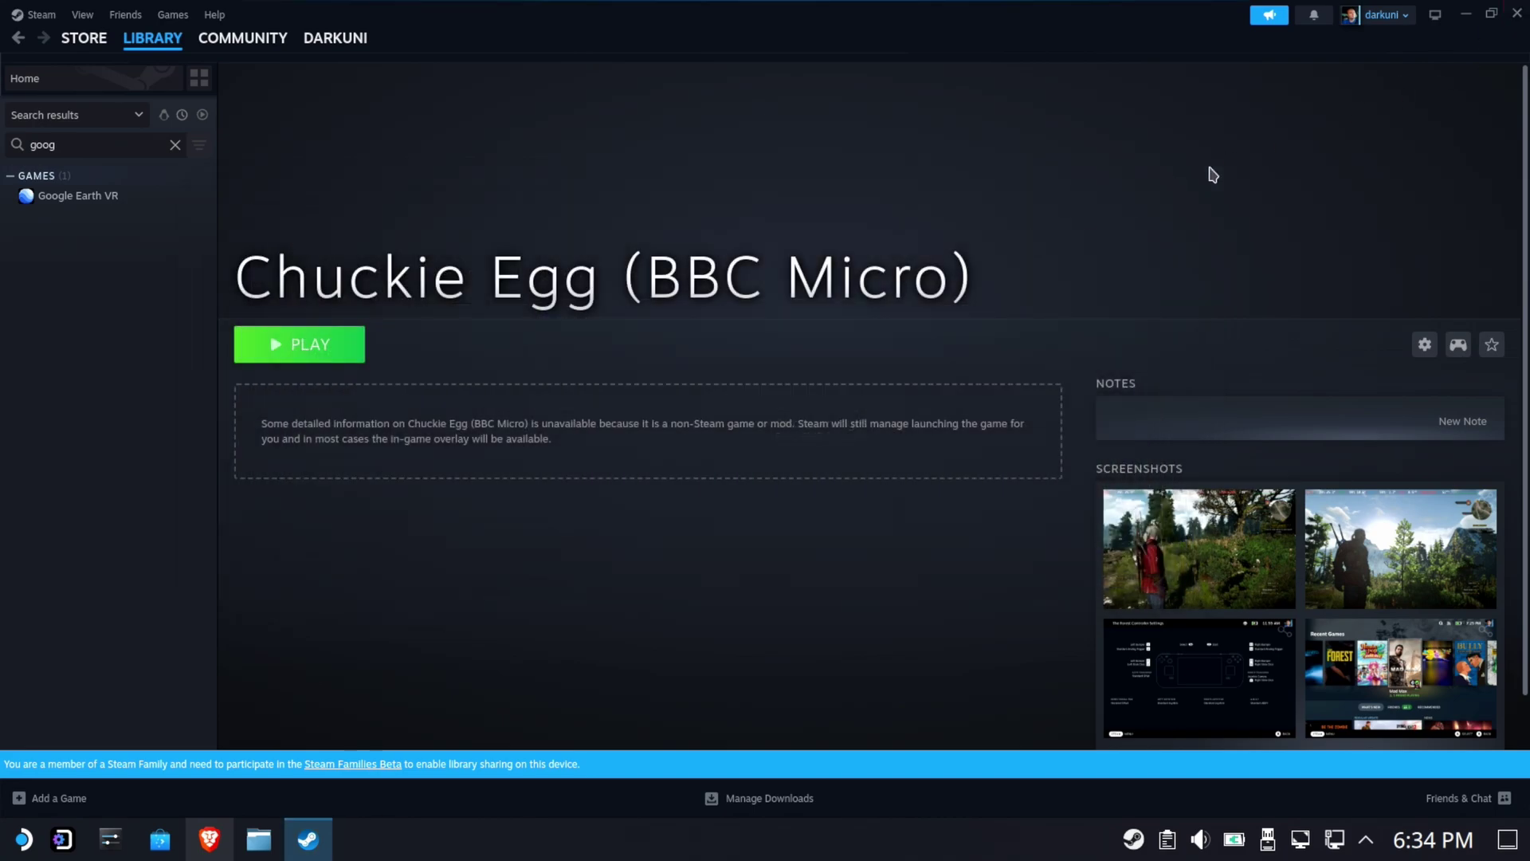
{"action": "left_click", "coordinate": [1517, 17]}
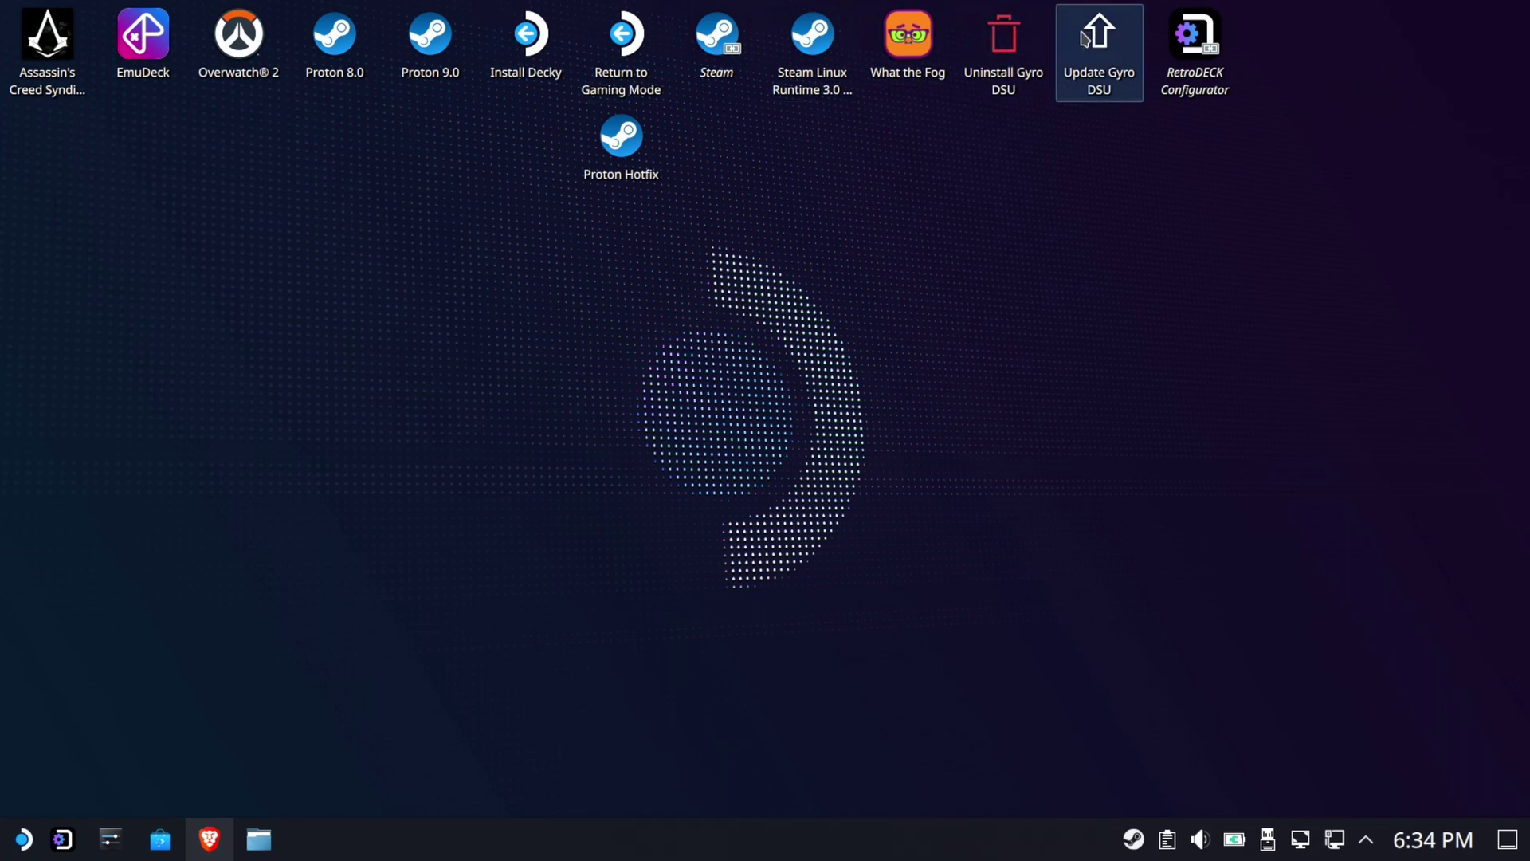
{"action": "left_click", "coordinate": [621, 39]}
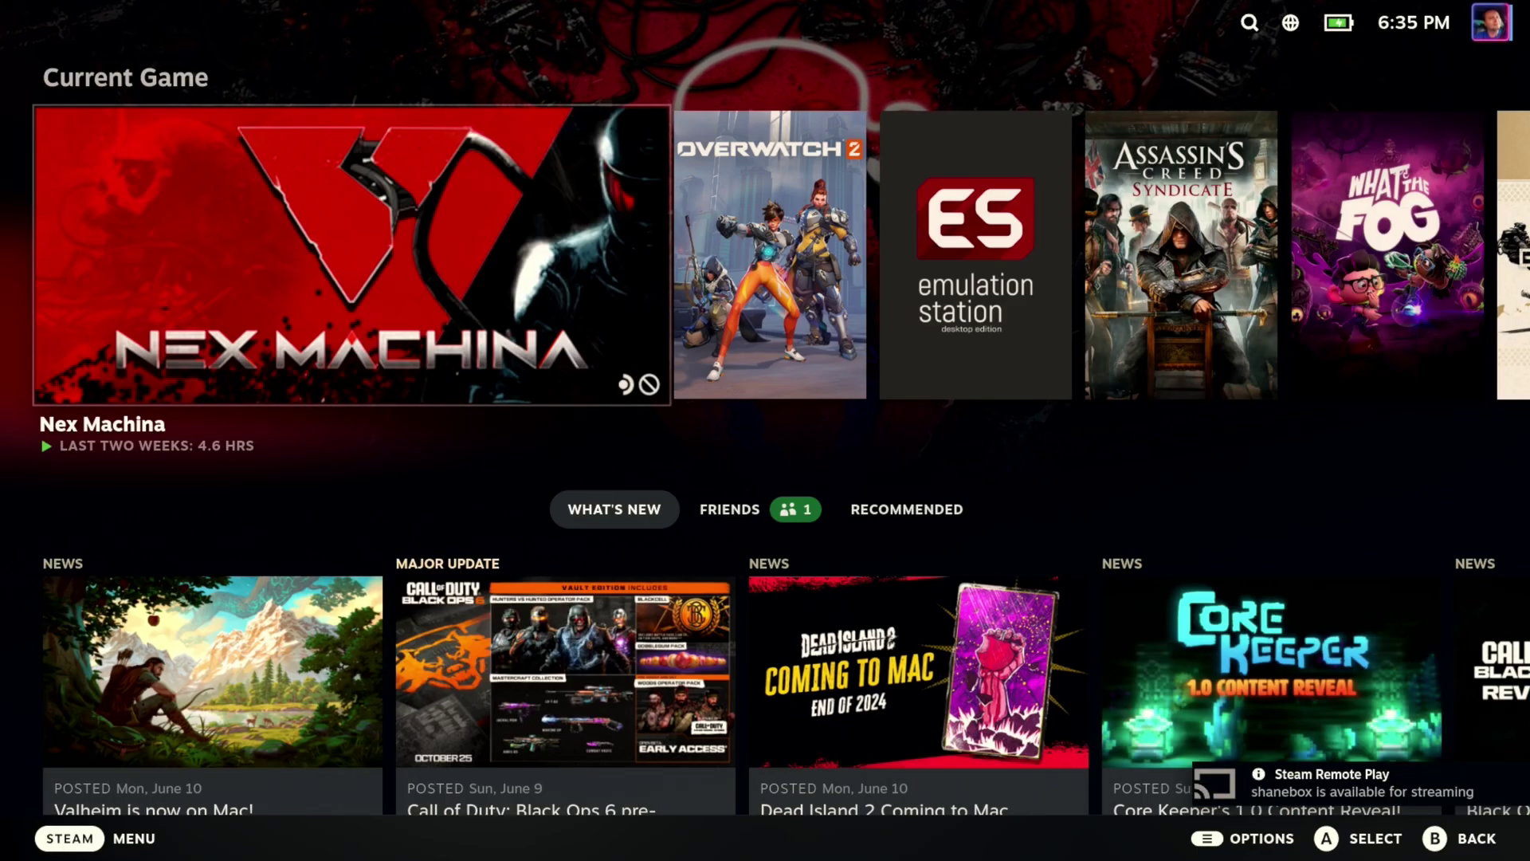
Open the controller settings for Chuckie Egg (BBC Micro) from the Non-Steam library.
{"action": "key", "text": "ctrl+1"}
{"action": "key", "text": "Down"}
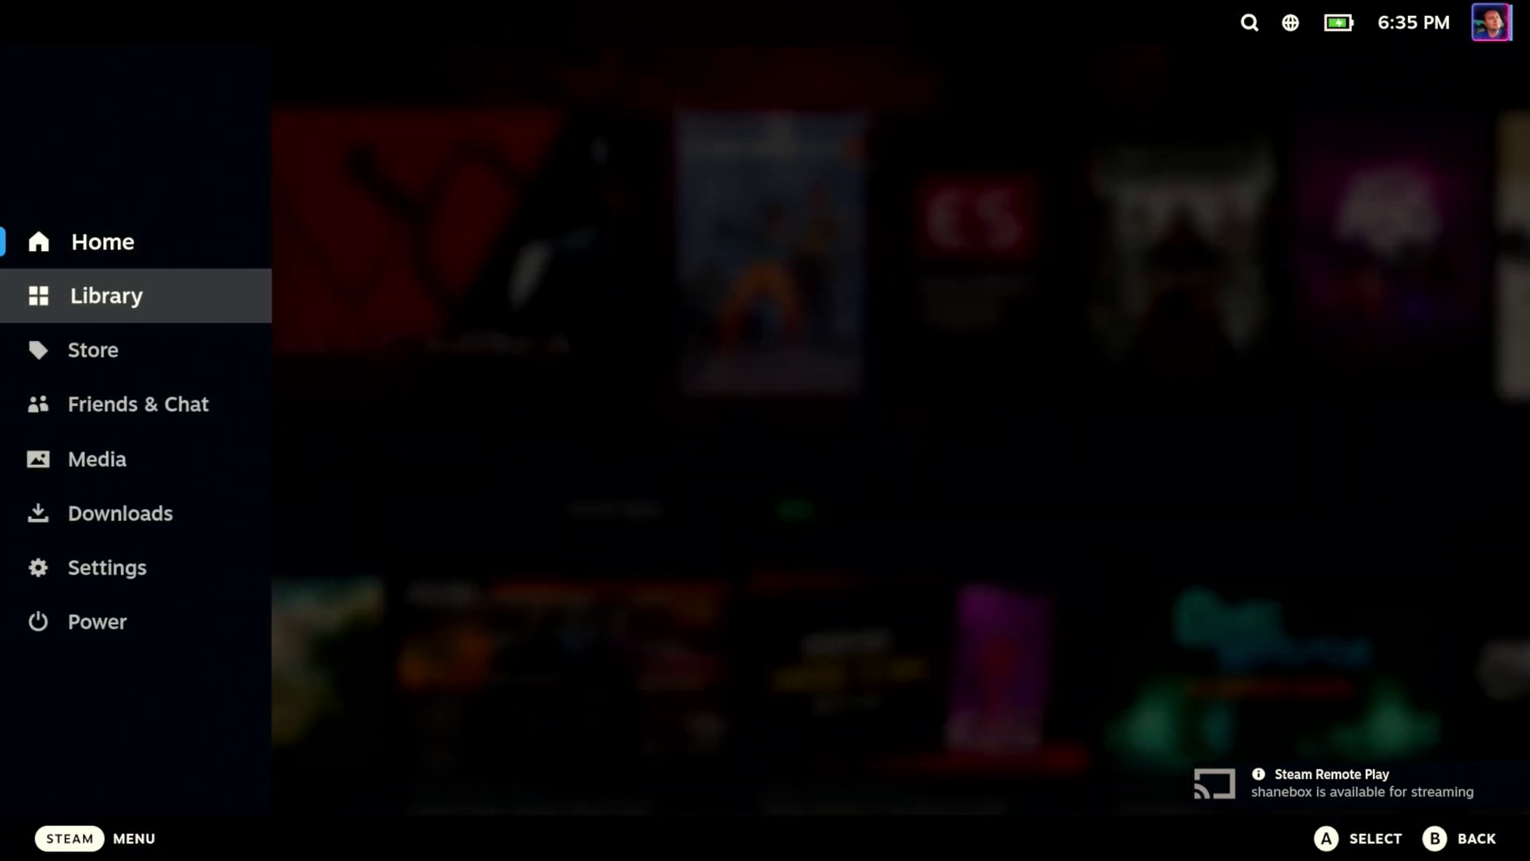
{"action": "key", "text": "Return"}
{"action": "key", "text": "Down"}
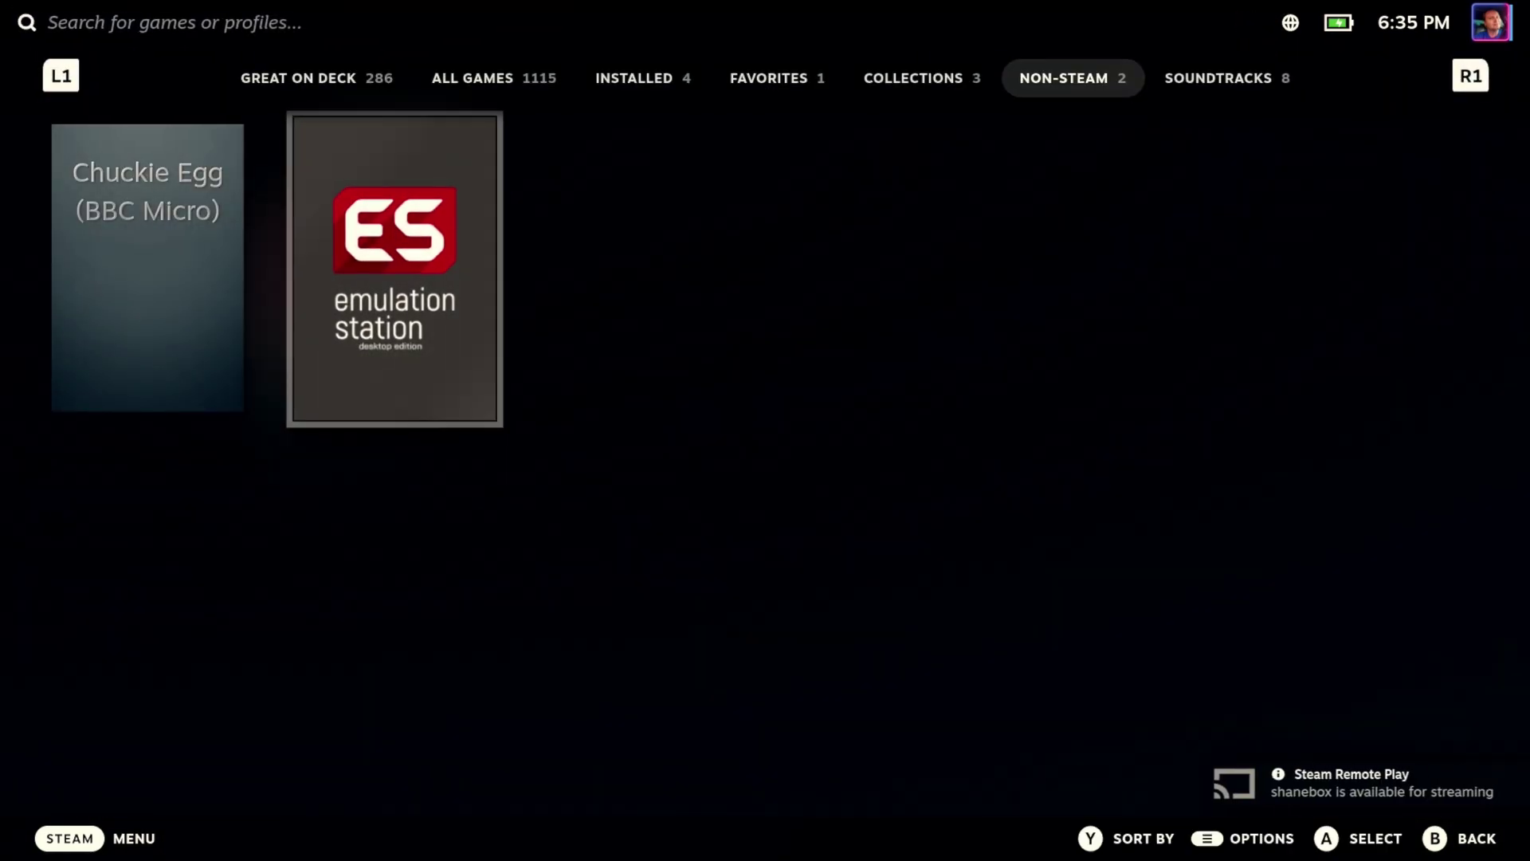
{"action": "key", "text": "Left"}
{"action": "key", "text": "Return"}
{"action": "key", "text": "Right"}
{"action": "key", "text": "Return"}
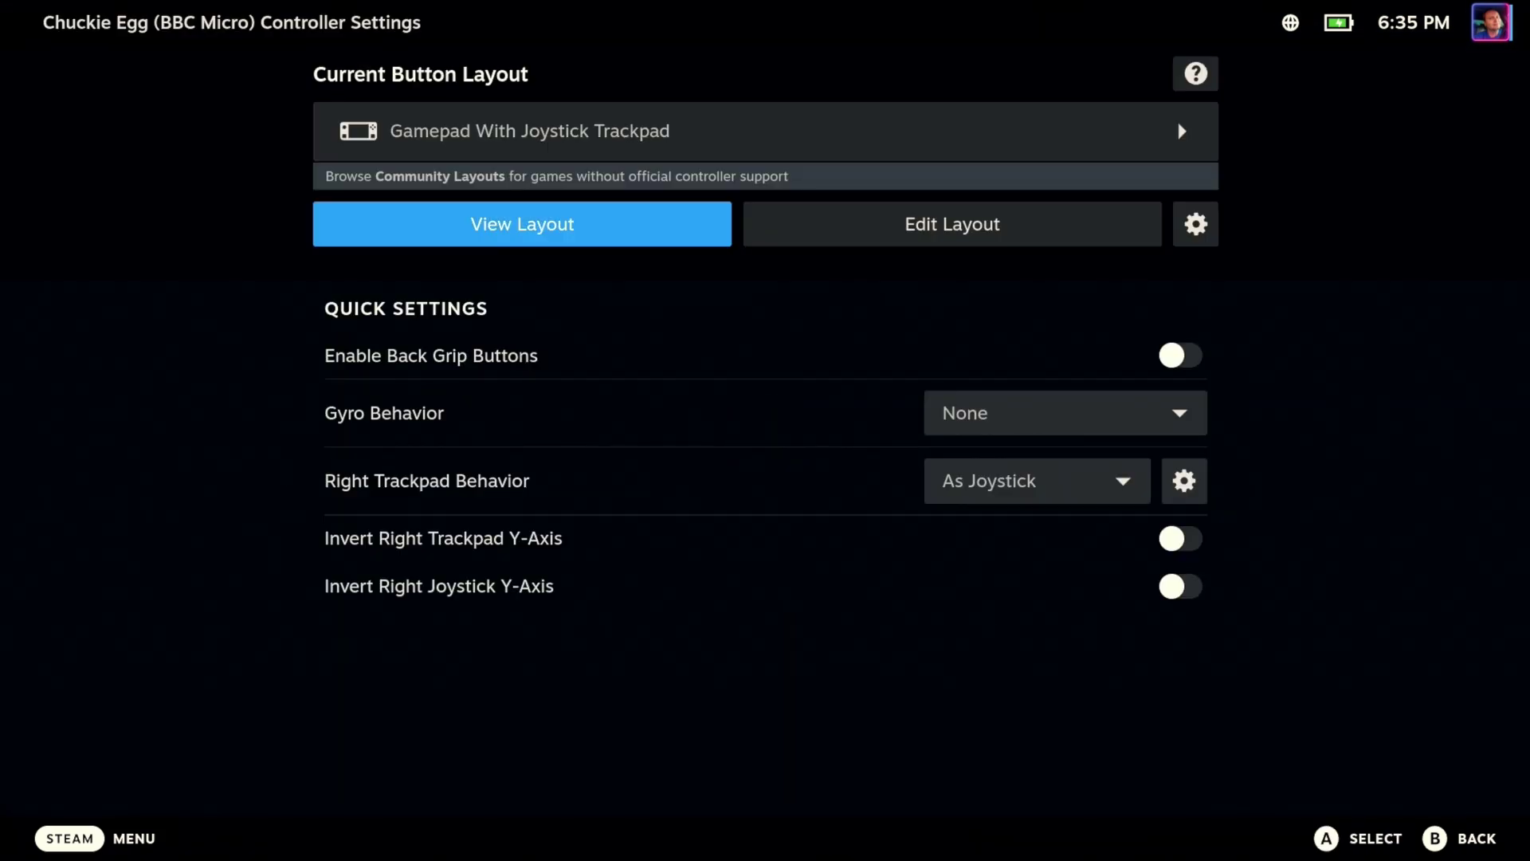
Apply the Keyboard (WASD) and Mouse template as the layout and begin editing its bindings.
{"action": "key", "text": "Up"}
{"action": "key", "text": "Return"}
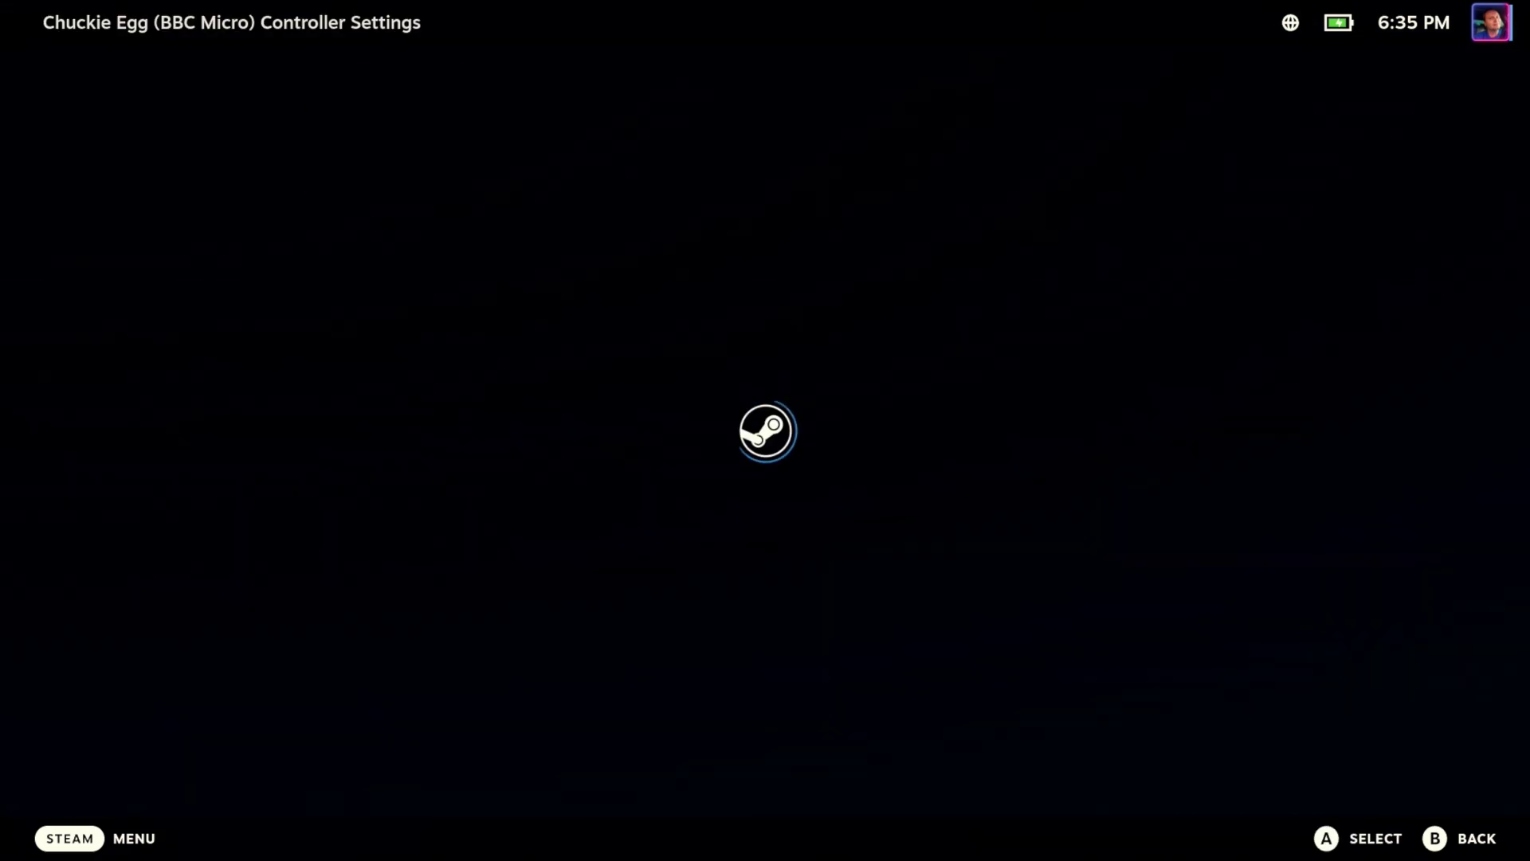
{"action": "key", "text": "Down"}
{"action": "key", "text": "Down"}
{"action": "key", "text": "Down"}
{"action": "key", "text": "Down"}
{"action": "key", "text": "Down"}
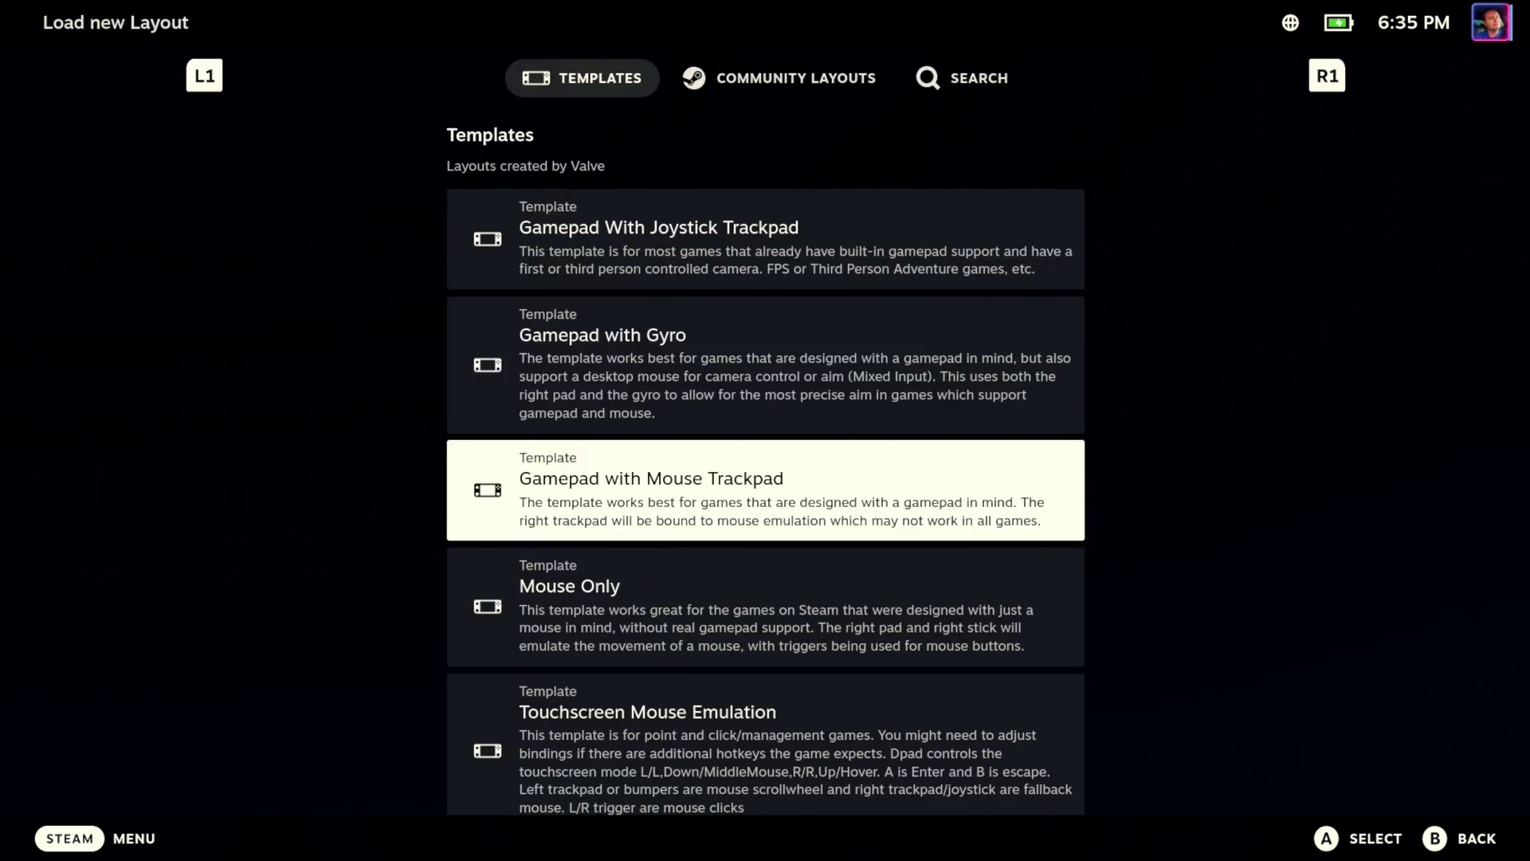
{"action": "key", "text": "Down"}
{"action": "key", "text": "Return"}
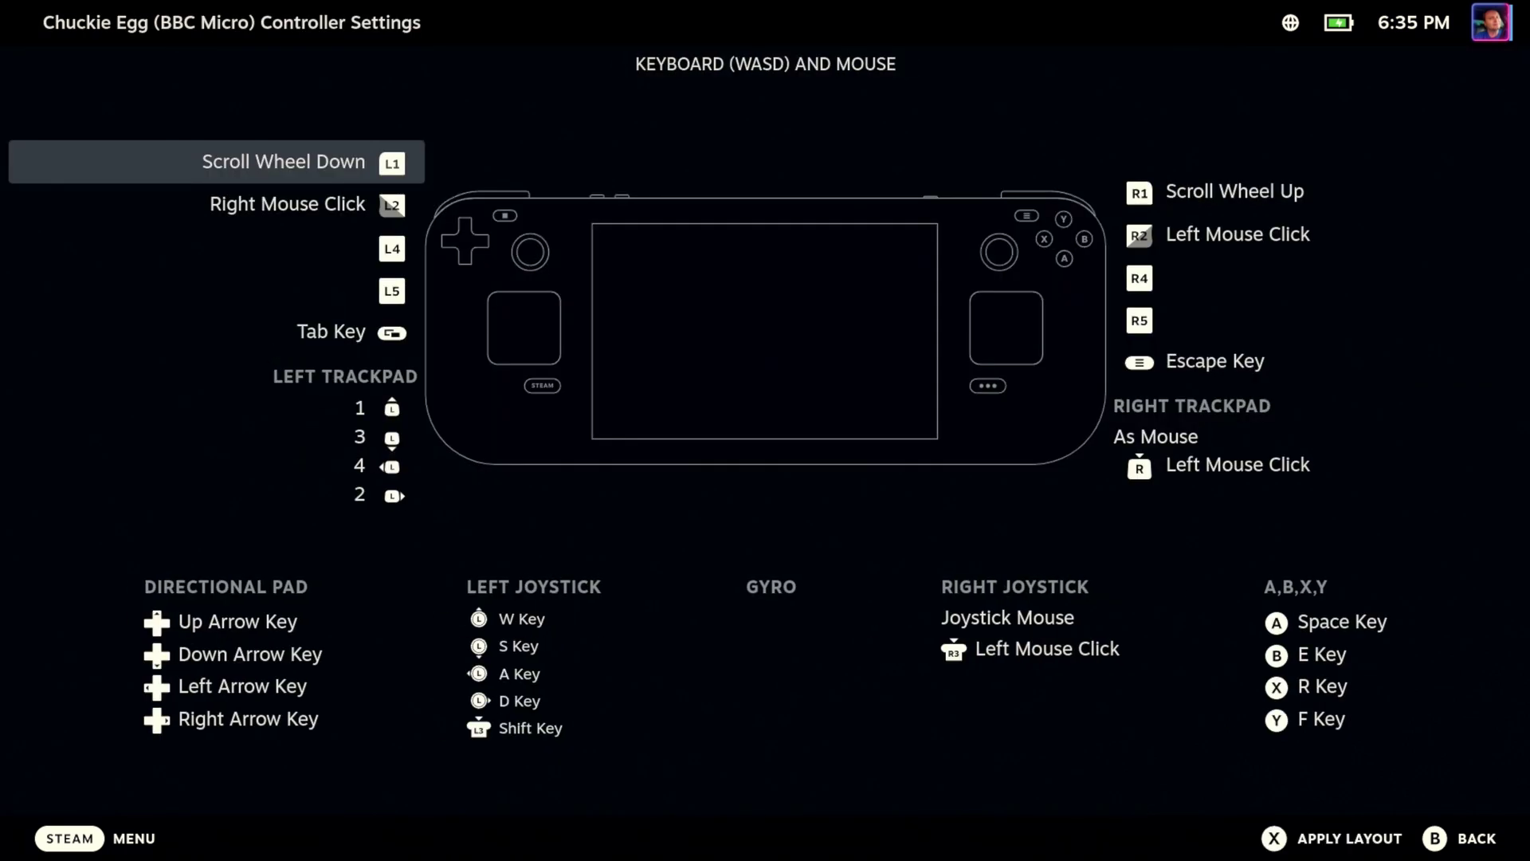
{"action": "key", "text": "x"}
{"action": "key", "text": "Down"}
{"action": "key", "text": "Right"}
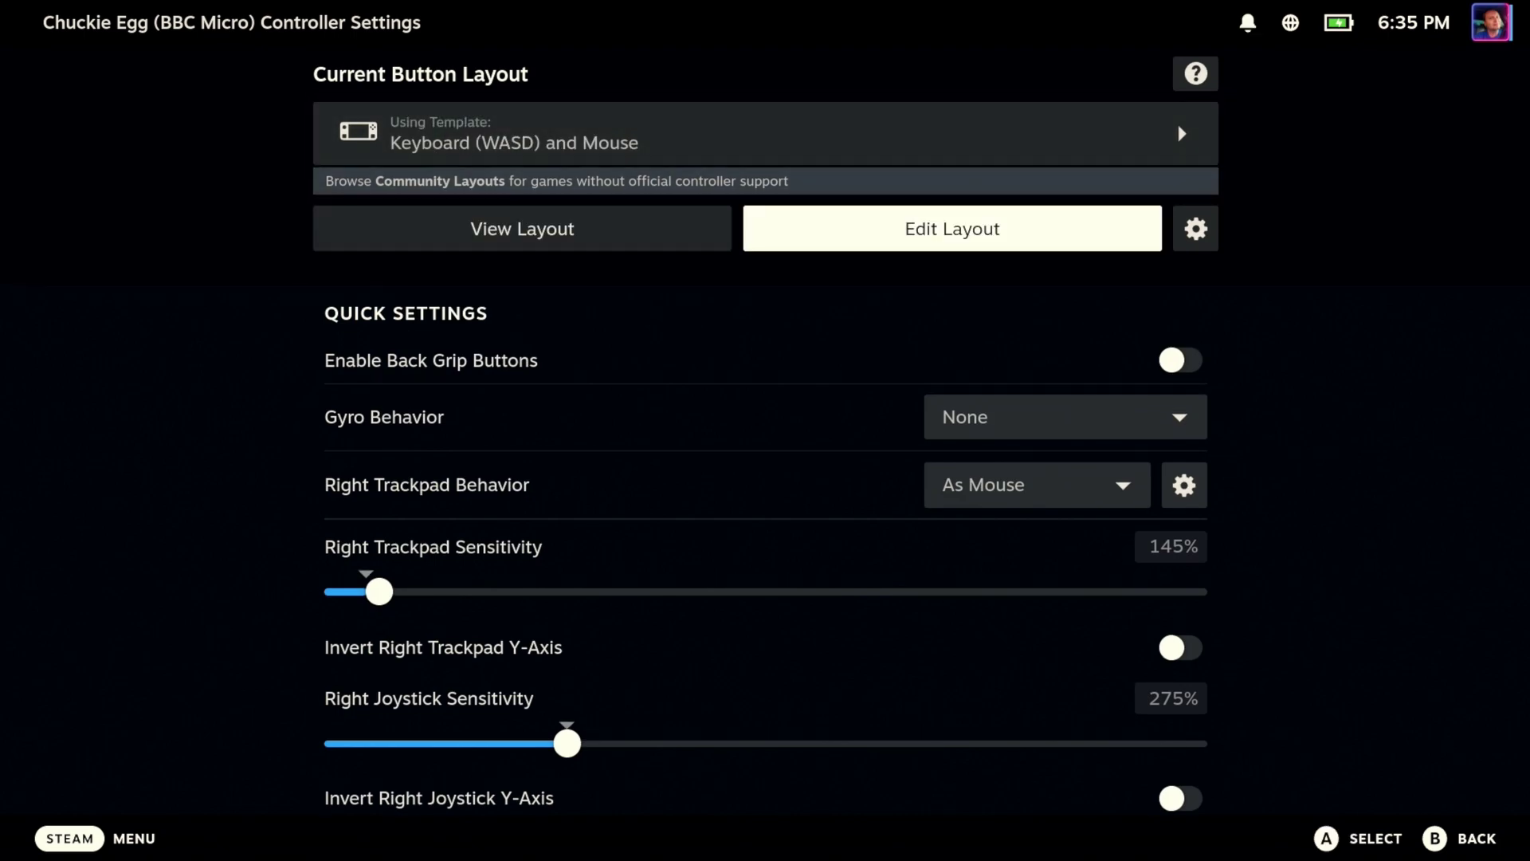
{"action": "key", "text": "Return"}
Bind the B button to the H key.
{"action": "key", "text": "Right"}
{"action": "key", "text": "Down"}
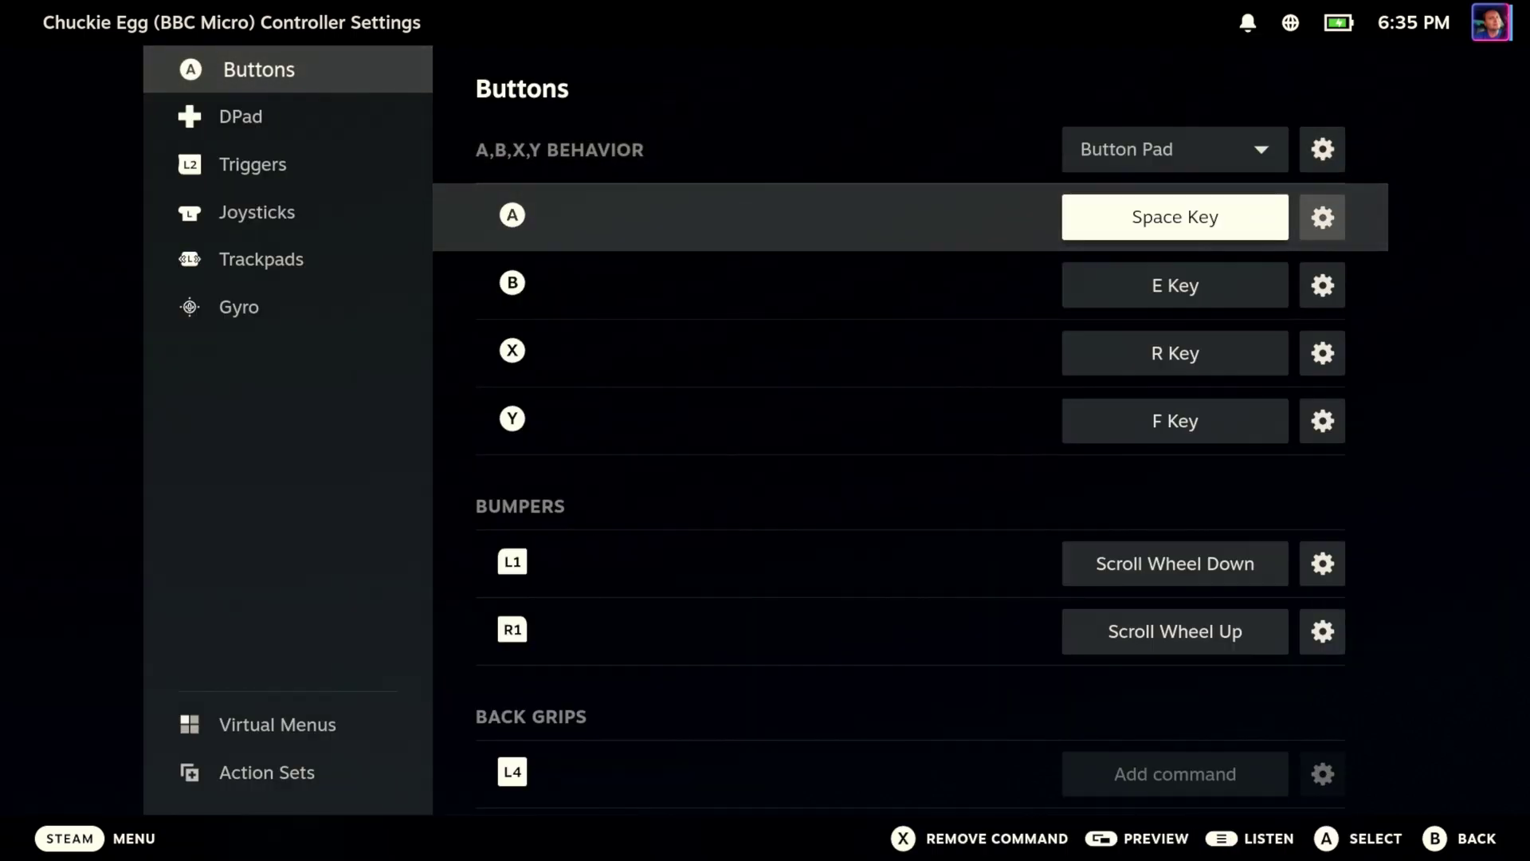
{"action": "key", "text": "Down"}
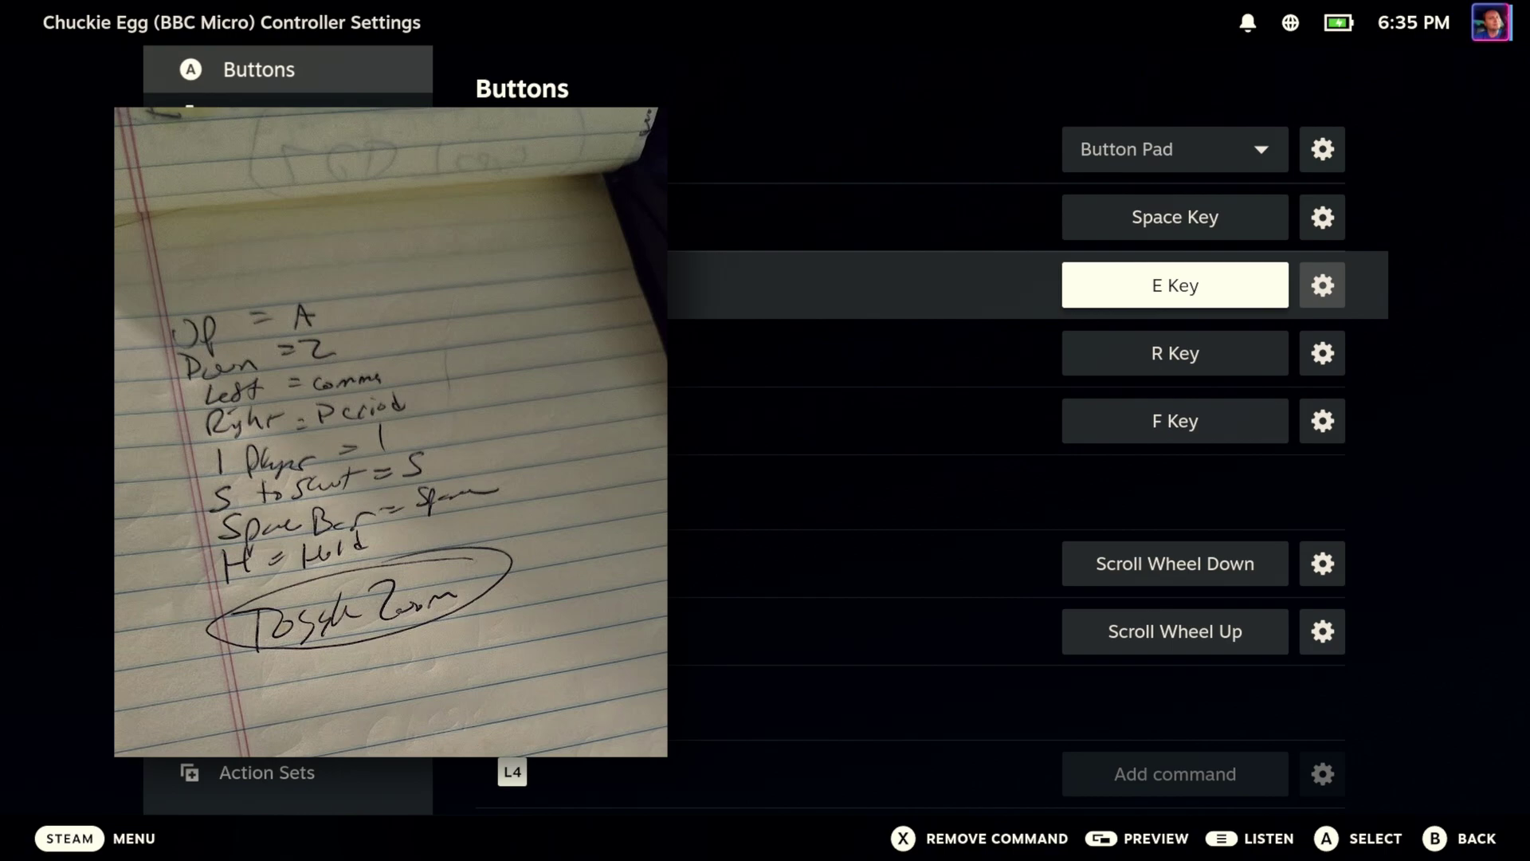
{"action": "key", "text": "Return"}
{"action": "key", "text": "Right"}
{"action": "key", "text": "Right"}
{"action": "key", "text": "Right"}
{"action": "key", "text": "Down"}
{"action": "key", "text": "Down"}
{"action": "key", "text": "Left"}
{"action": "key", "text": "Left"}
{"action": "key", "text": "Left"}
{"action": "key", "text": "Left"}
{"action": "key", "text": "Left"}
{"action": "key", "text": "Left"}
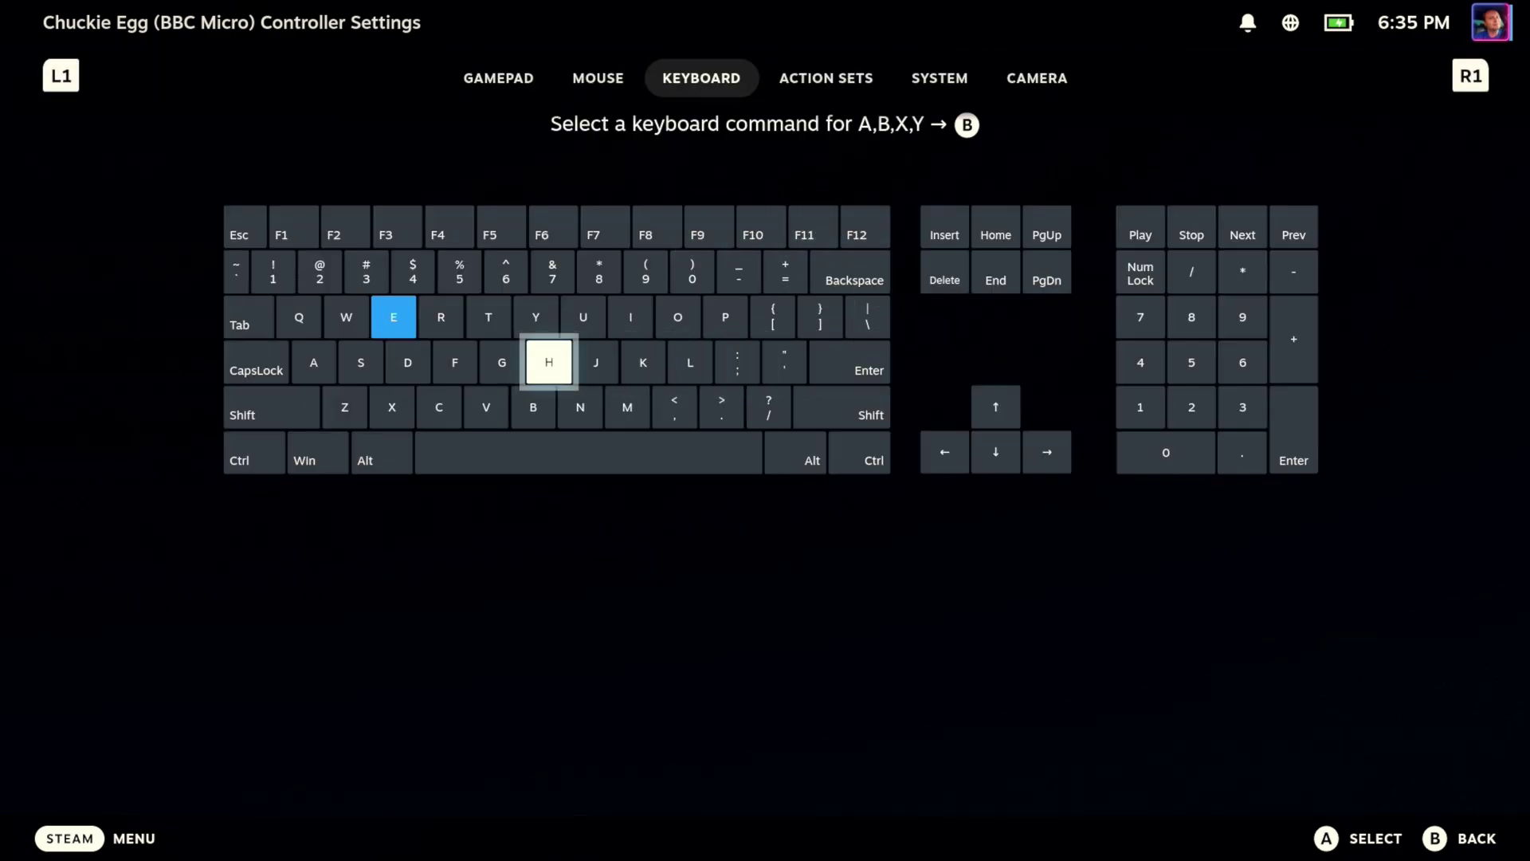
{"action": "key", "text": "Return"}
Bind the X button to System > Toggle Magnifier, leaving Y unchanged.
{"action": "key", "text": "Down"}
{"action": "key", "text": "Return"}
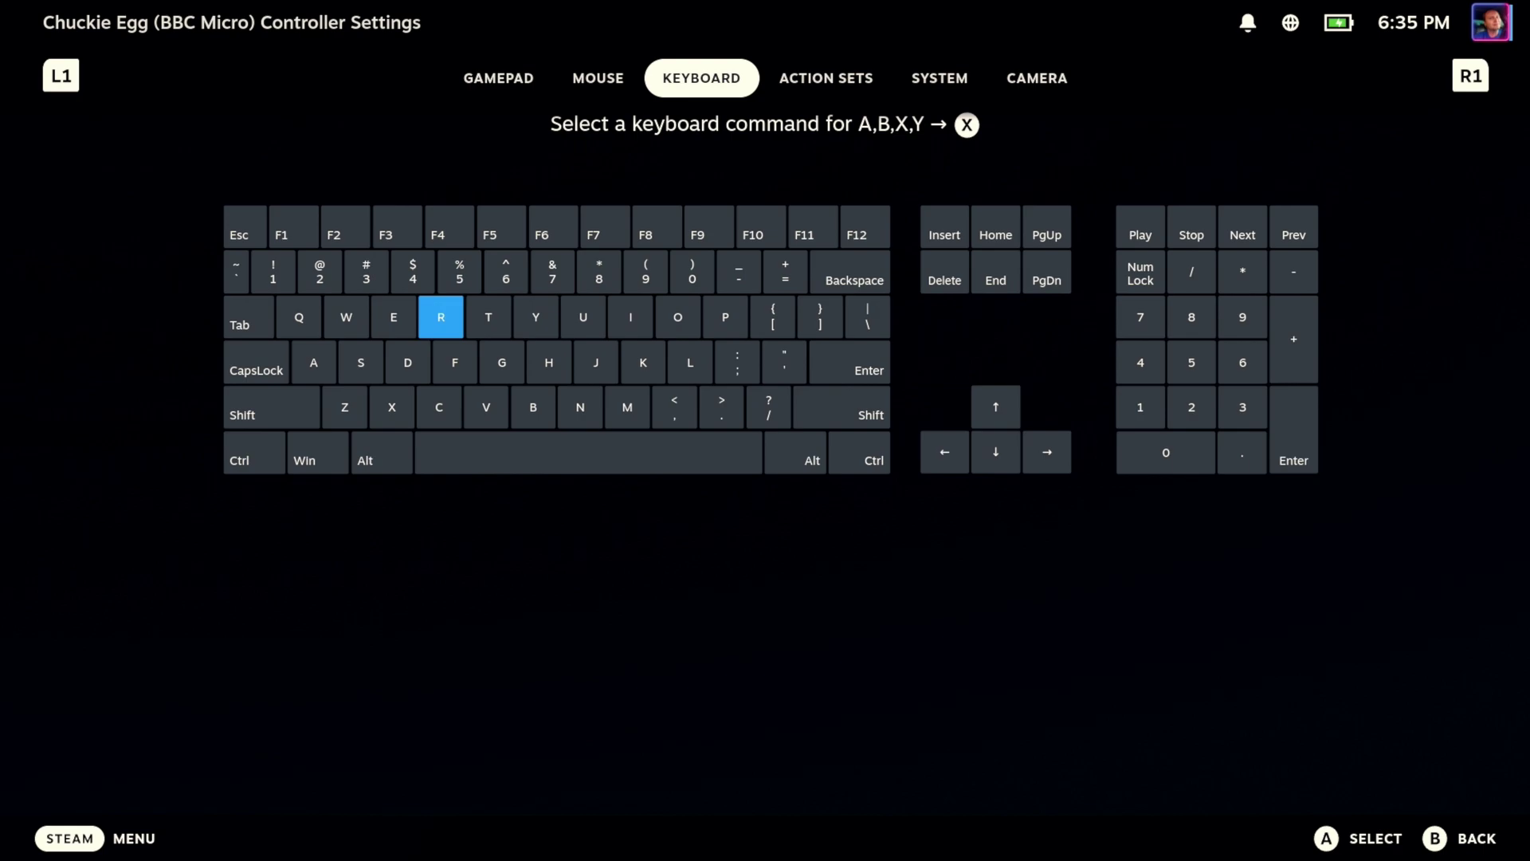
{"action": "key", "text": "Tab"}
{"action": "key", "text": "Tab"}
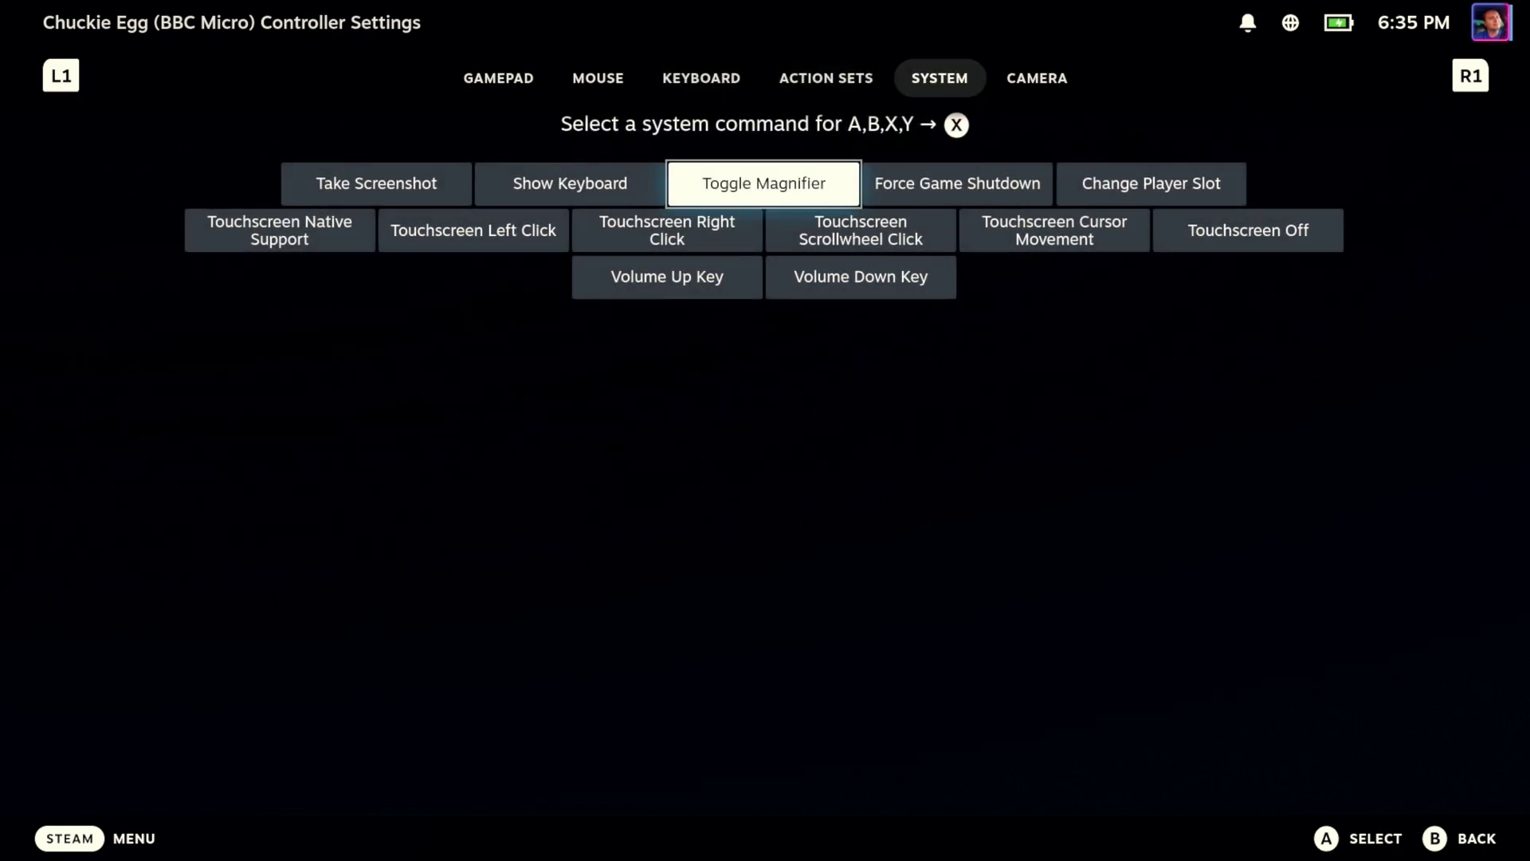
{"action": "key", "text": "Right"}
{"action": "key", "text": "Right"}
{"action": "key", "text": "Left"}
{"action": "key", "text": "Left"}
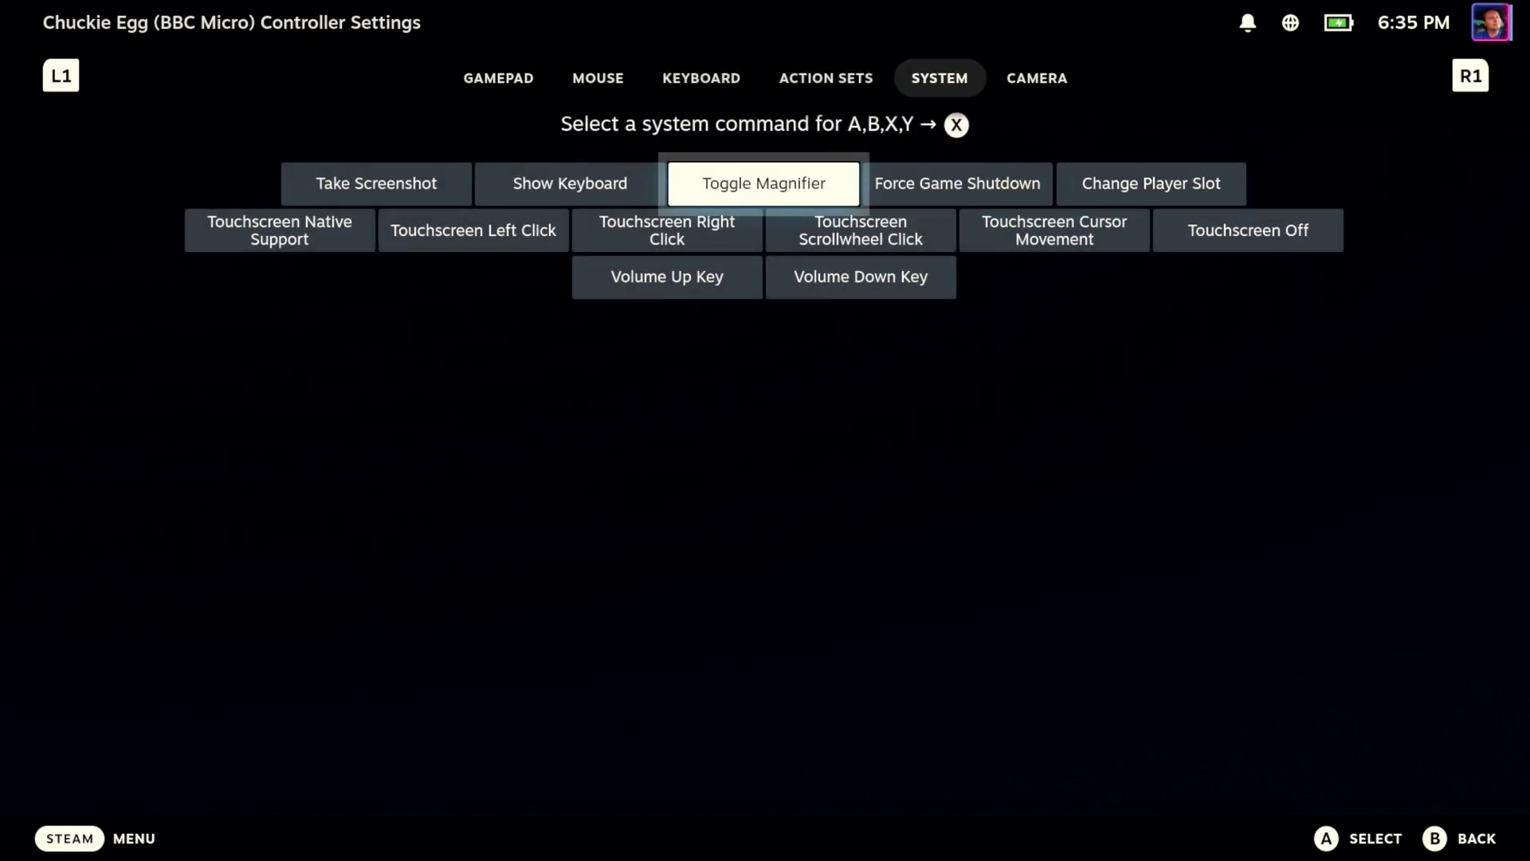
{"action": "key", "text": "Return"}
{"action": "key", "text": "Down"}
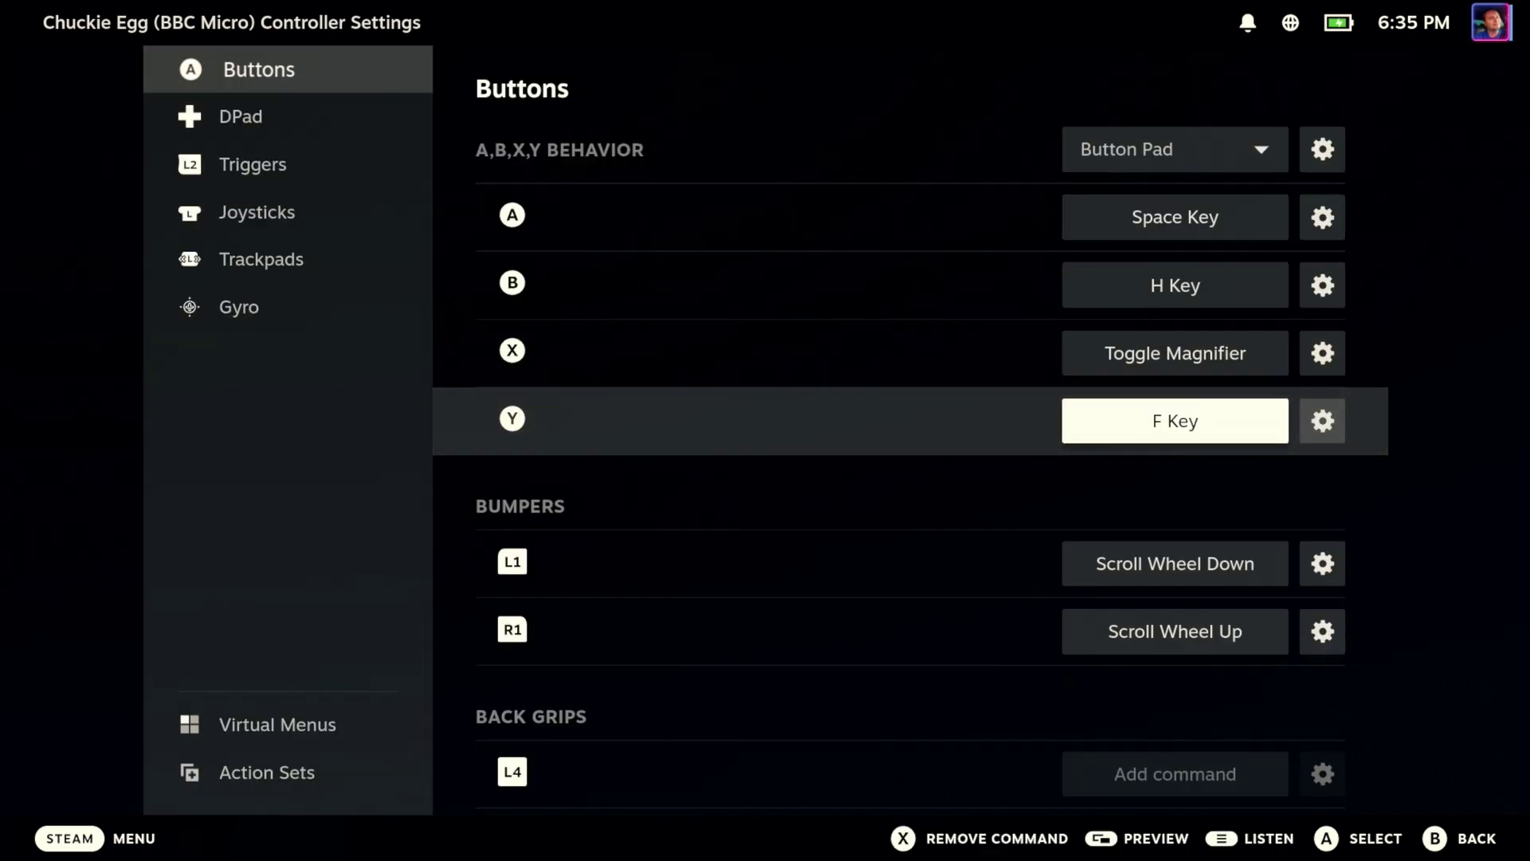
{"action": "key", "text": "Return"}
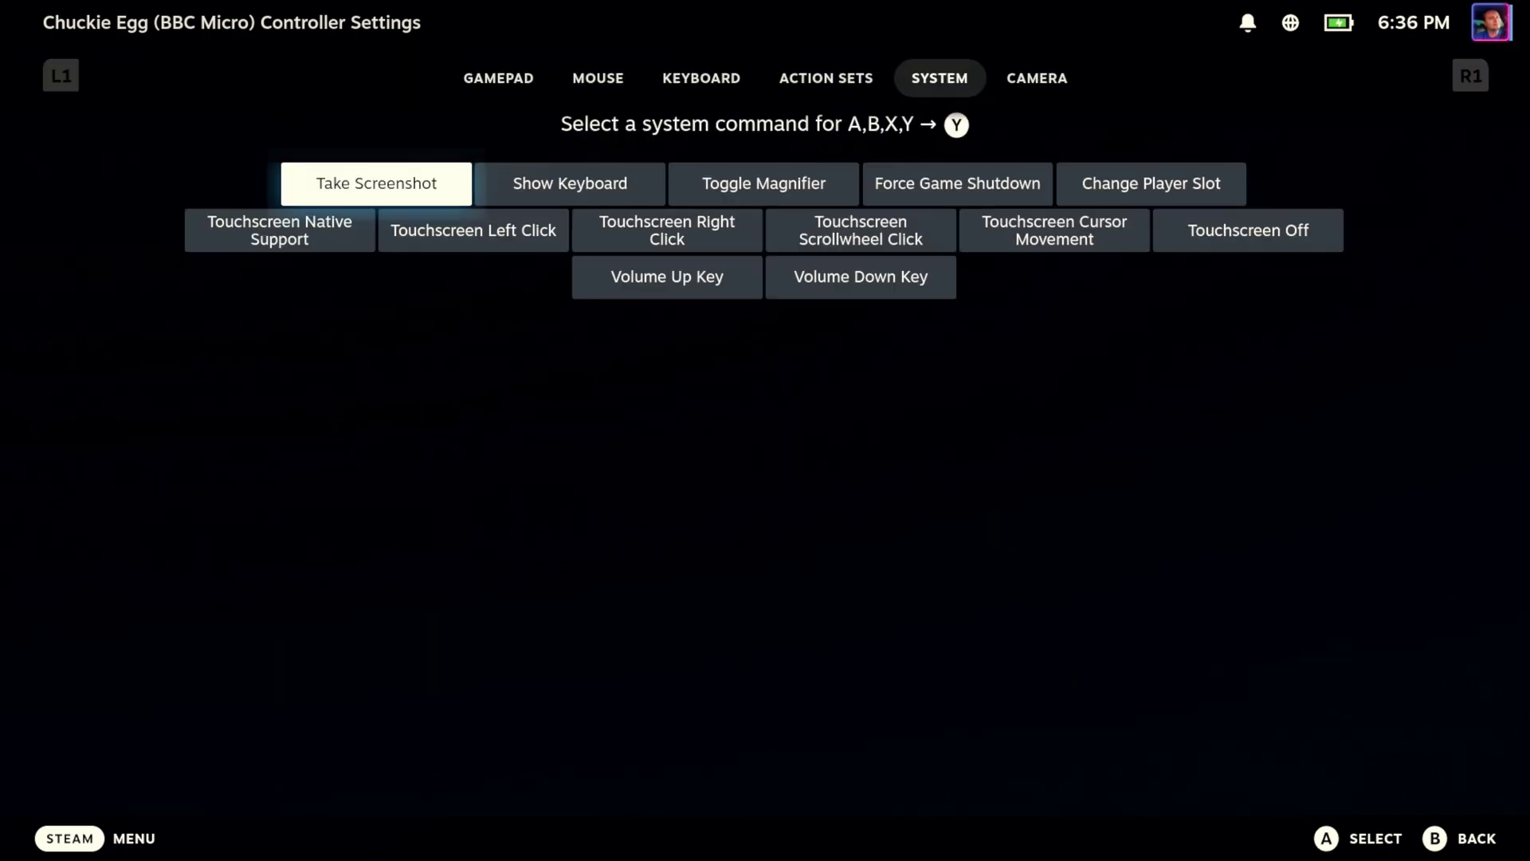
{"action": "key", "text": "Escape"}
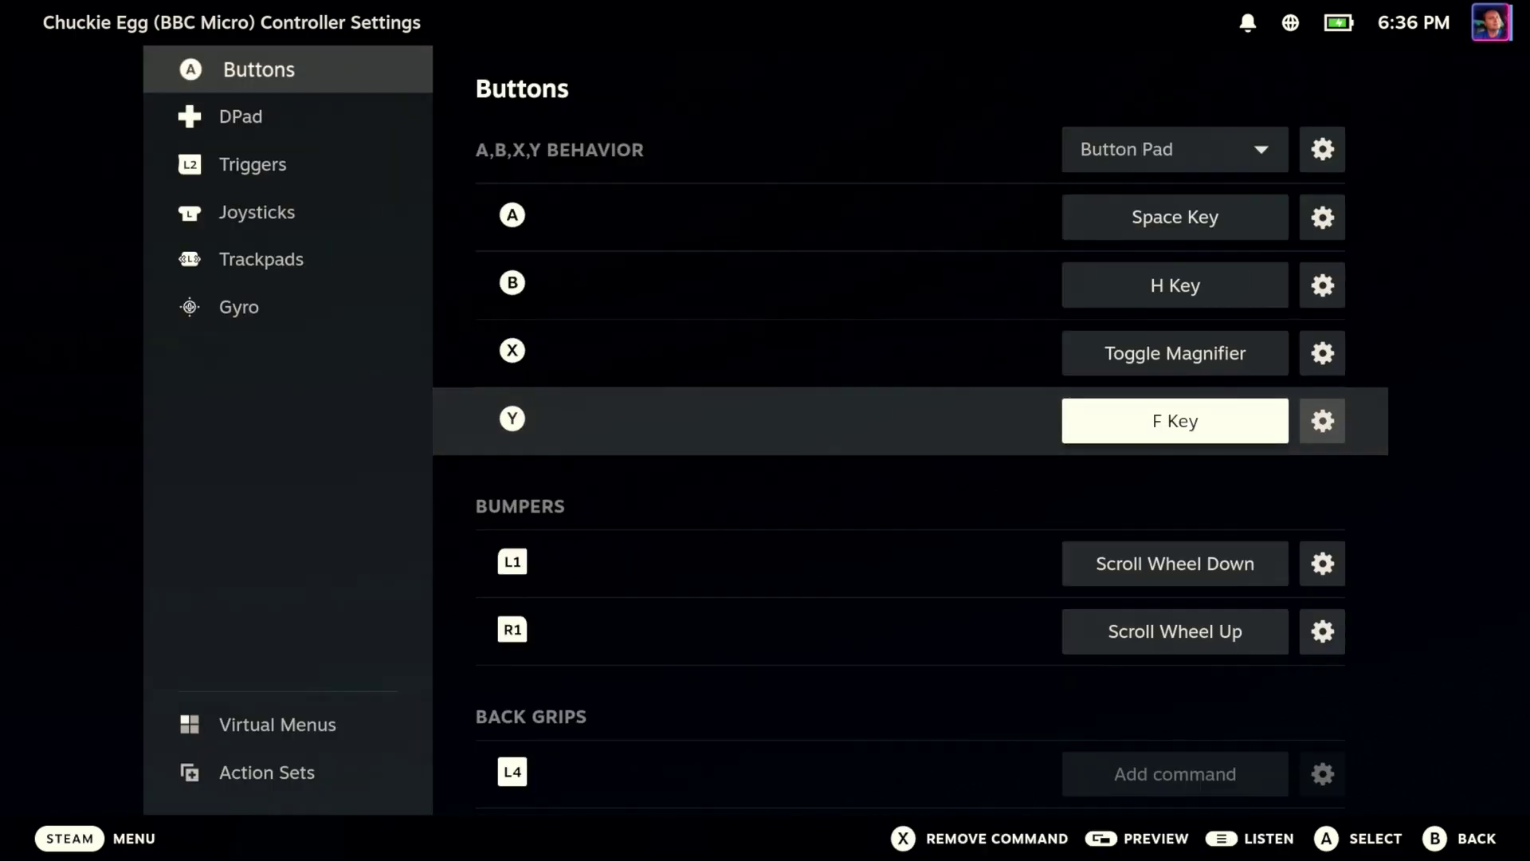
Map D-pad up to the A key.
{"action": "key", "text": "Left"}
{"action": "key", "text": "Down"}
{"action": "key", "text": "Right"}
{"action": "key", "text": "Down"}
{"action": "key", "text": "Return"}
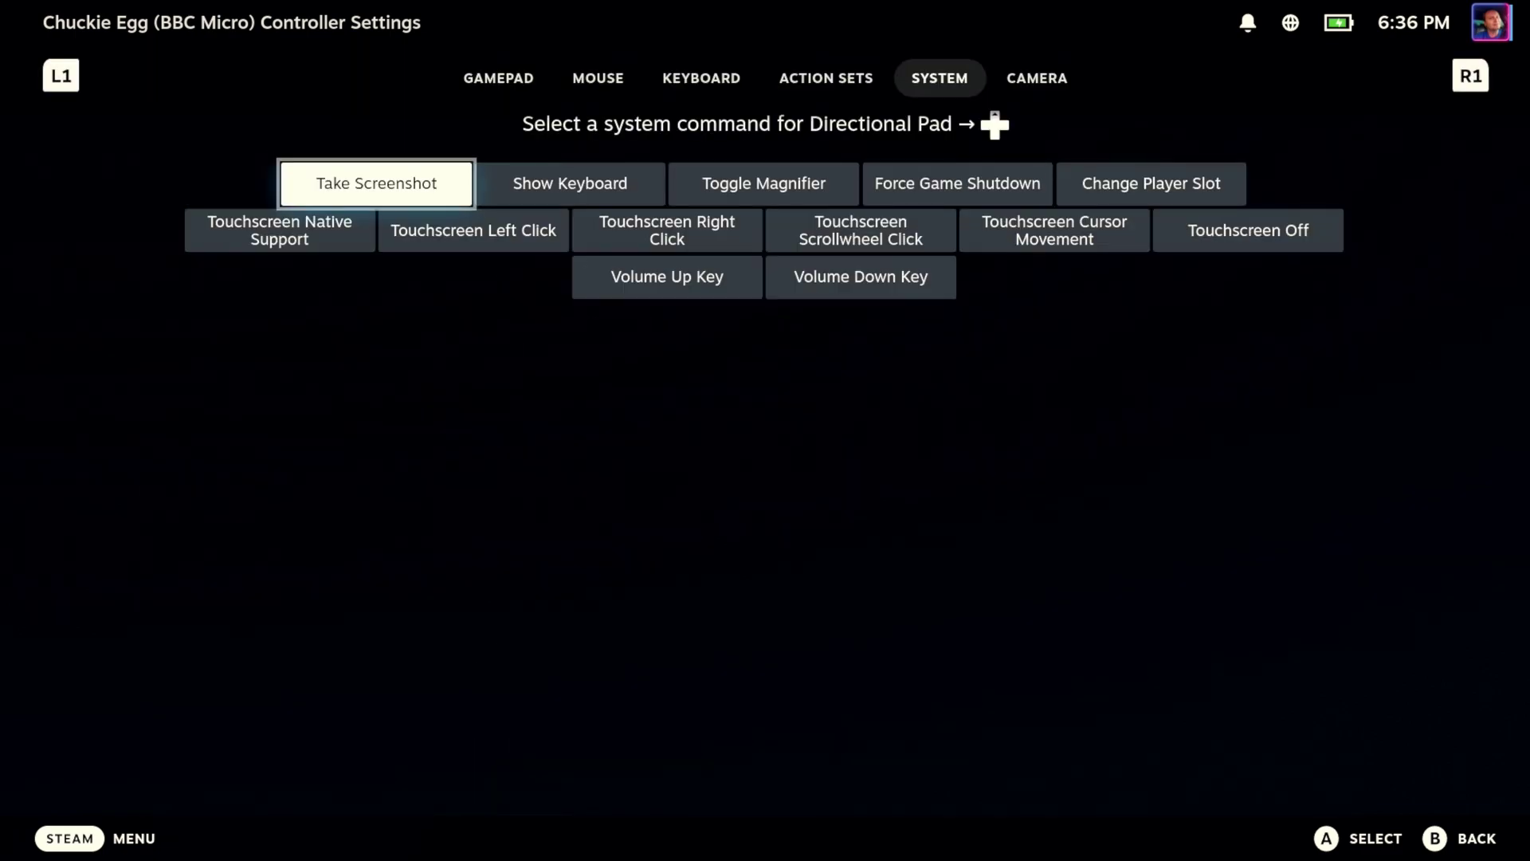
{"action": "key", "text": "Page_Up"}
{"action": "key", "text": "Down"}
{"action": "key", "text": "Down"}
{"action": "key", "text": "Down"}
{"action": "key", "text": "Left"}
{"action": "key", "text": "Left"}
{"action": "key", "text": "Left"}
{"action": "key", "text": "Left"}
{"action": "key", "text": "Left"}
{"action": "key", "text": "Left"}
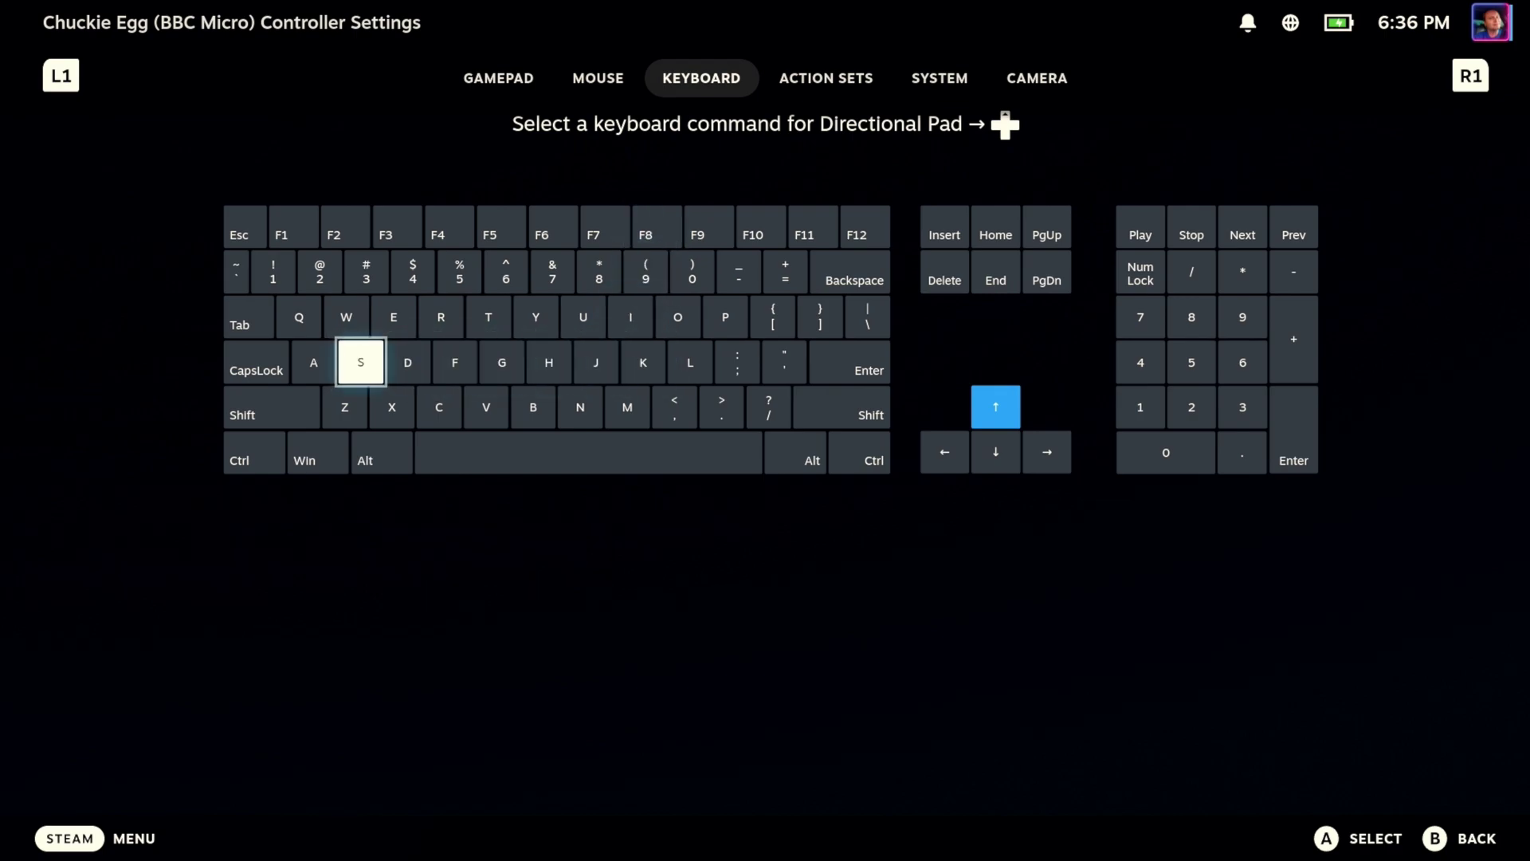
{"action": "key", "text": "Left"}
{"action": "key", "text": "Return"}
Map D-pad down, left and right to the Z, comma and period keys.
{"action": "key", "text": "Down"}
{"action": "key", "text": "Return"}
{"action": "key", "text": "Down"}
{"action": "key", "text": "Down"}
{"action": "key", "text": "Down"}
{"action": "key", "text": "Down"}
{"action": "key", "text": "Left"}
{"action": "key", "text": "Left"}
{"action": "key", "text": "Left"}
{"action": "key", "text": "Left"}
{"action": "key", "text": "Left"}
{"action": "key", "text": "Left"}
{"action": "key", "text": "Return"}
{"action": "key", "text": "Down"}
{"action": "key", "text": "Return"}
{"action": "key", "text": "Down"}
{"action": "key", "text": "Down"}
{"action": "key", "text": "Down"}
{"action": "key", "text": "Down"}
{"action": "key", "text": "Return"}
{"action": "key", "text": "Down"}
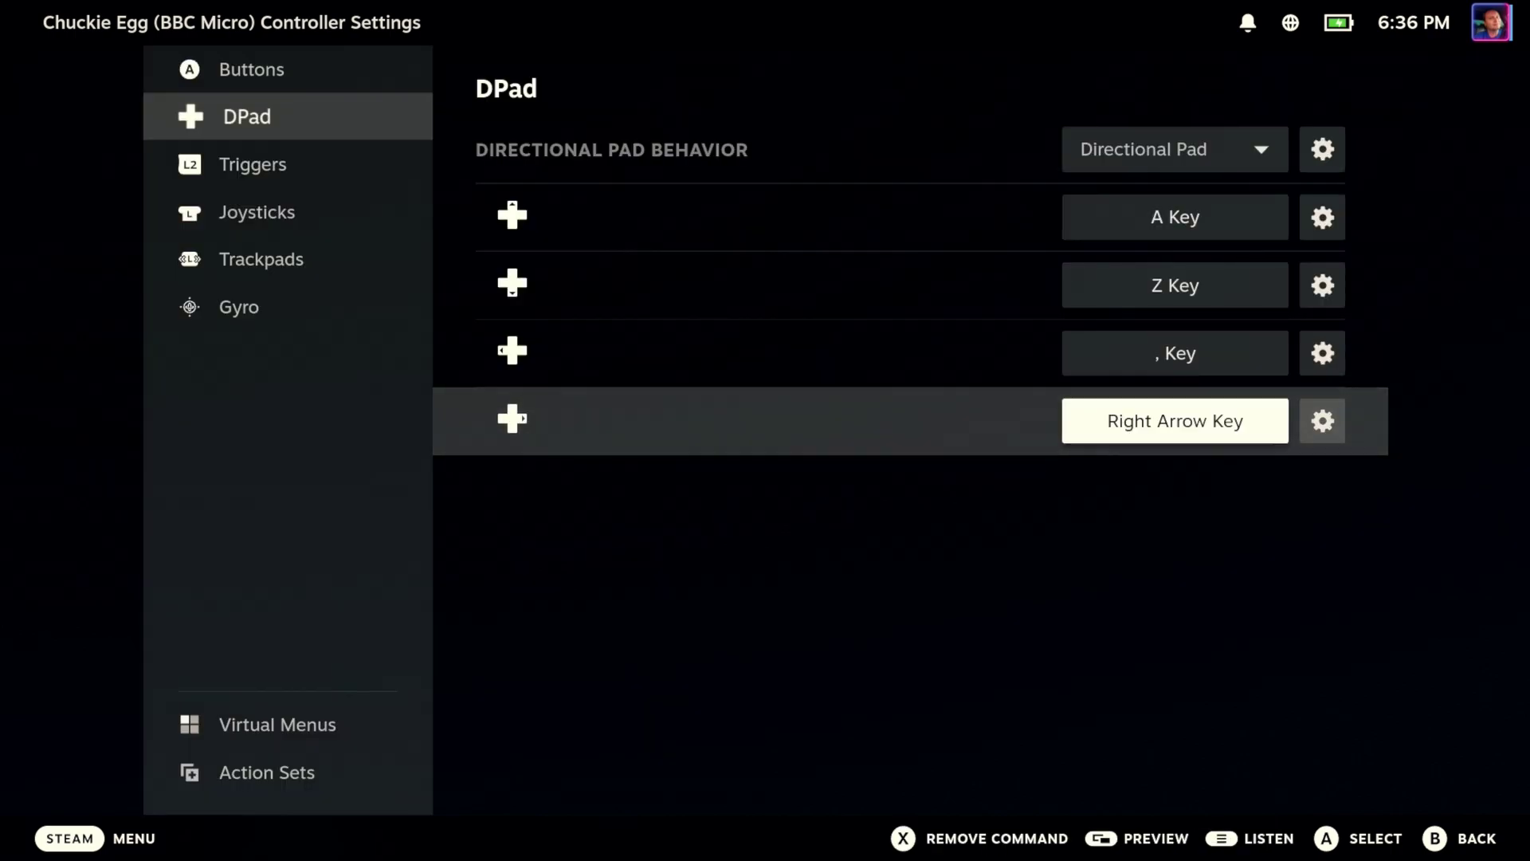
{"action": "key", "text": "Return"}
{"action": "key", "text": "Down"}
{"action": "key", "text": "Down"}
{"action": "key", "text": "Down"}
{"action": "key", "text": "Down"}
{"action": "key", "text": "Right"}
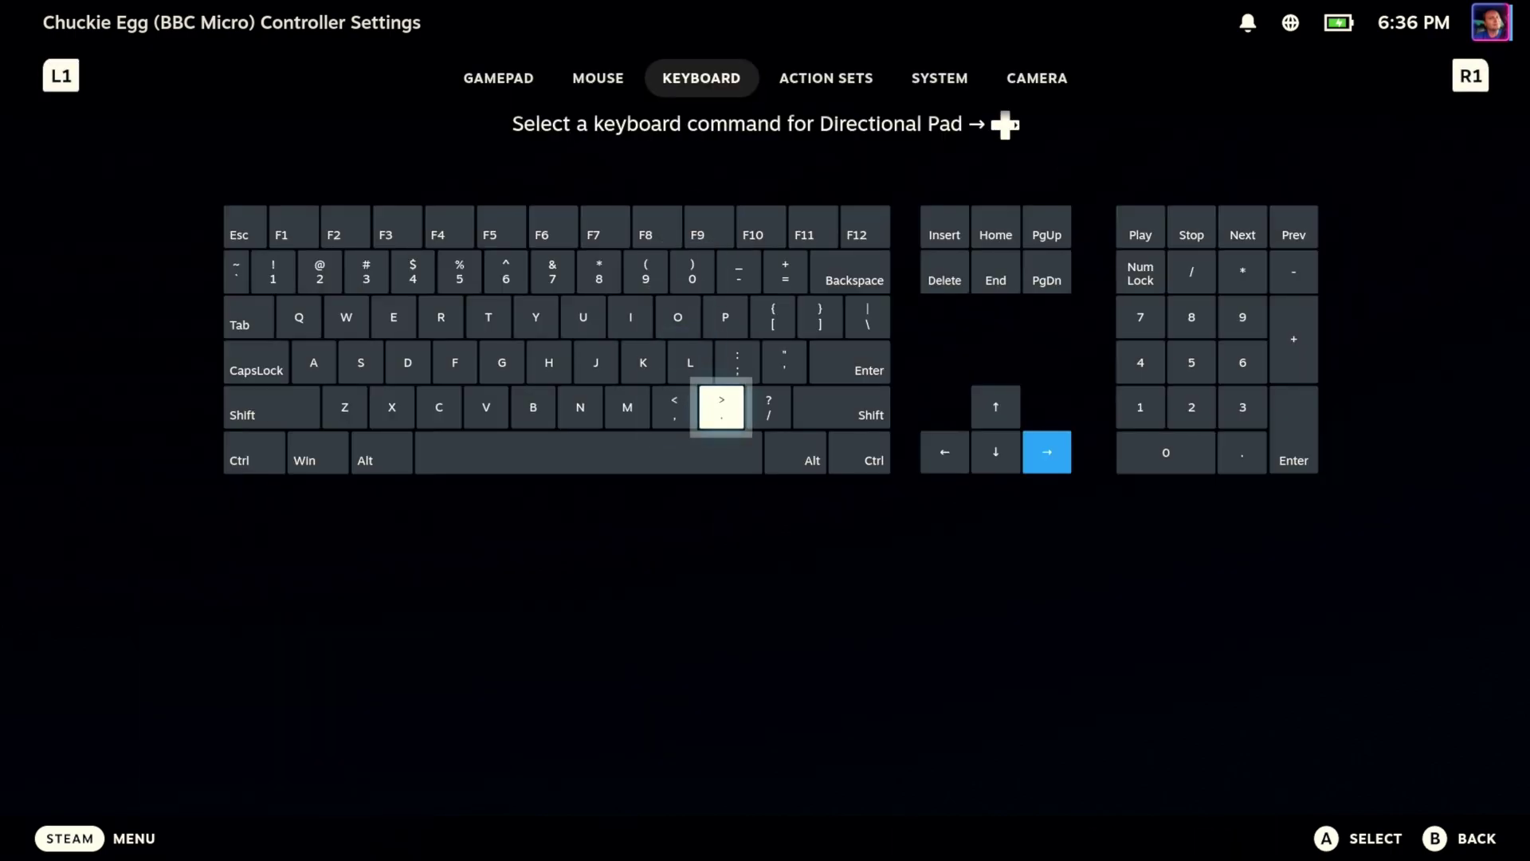
{"action": "key", "text": "Return"}
{"action": "key", "text": "Left"}
{"action": "key", "text": "Up"}
{"action": "key", "text": "Right"}
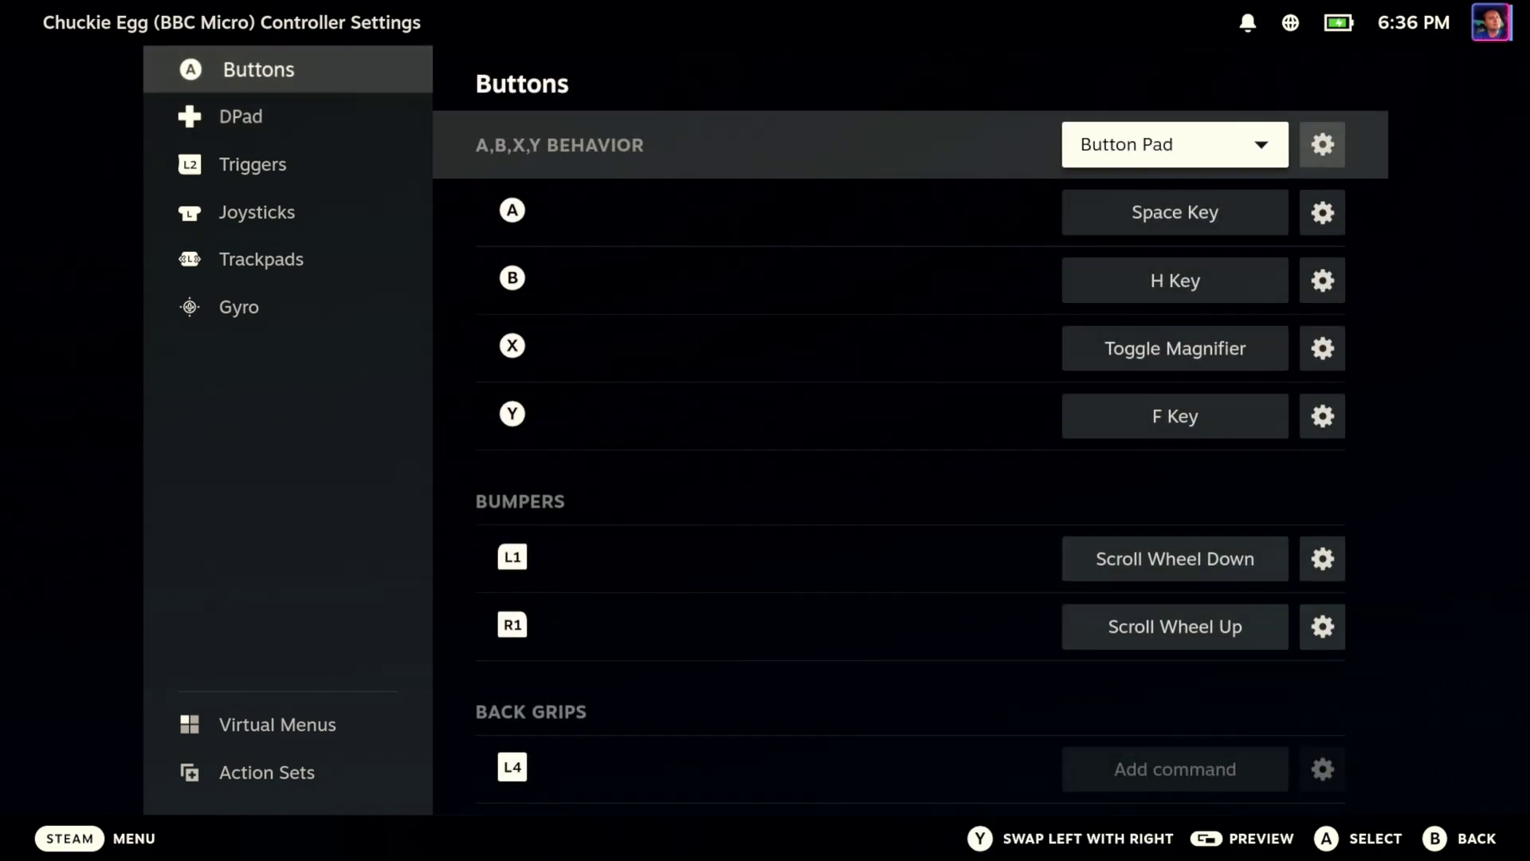
Replace the Tab Key binding with the 1 key.
{"action": "key", "text": "Down"}
{"action": "key", "text": "Down"}
{"action": "key", "text": "Down"}
{"action": "key", "text": "Down"}
{"action": "key", "text": "Down"}
{"action": "key", "text": "Down"}
{"action": "key", "text": "Down"}
{"action": "key", "text": "Down"}
{"action": "key", "text": "Down"}
{"action": "key", "text": "Down"}
{"action": "key", "text": "Down"}
{"action": "key", "text": "Down"}
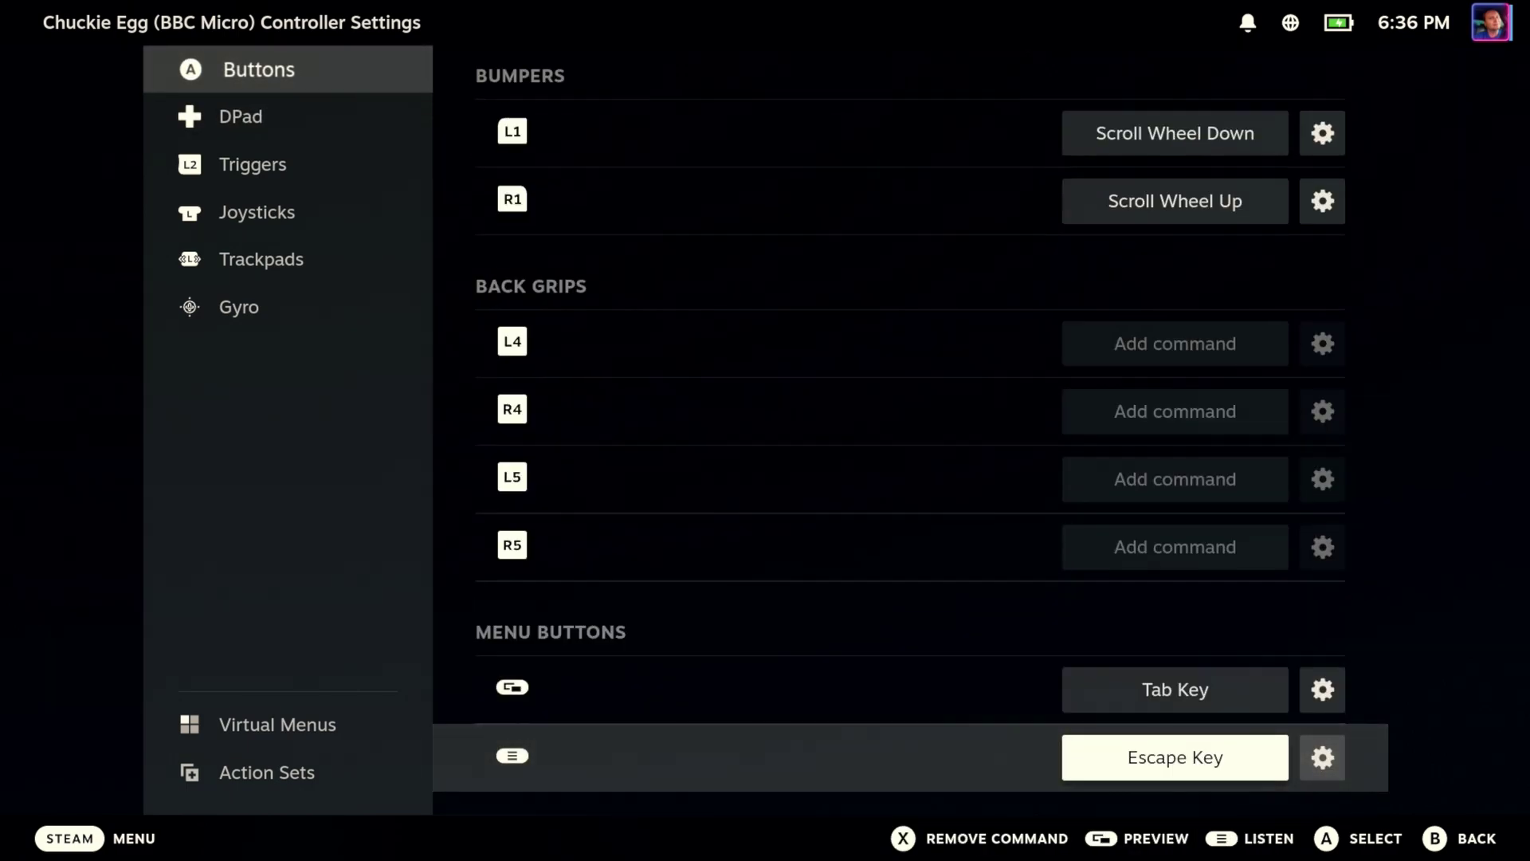
{"action": "key", "text": "Up"}
{"action": "key", "text": "Return"}
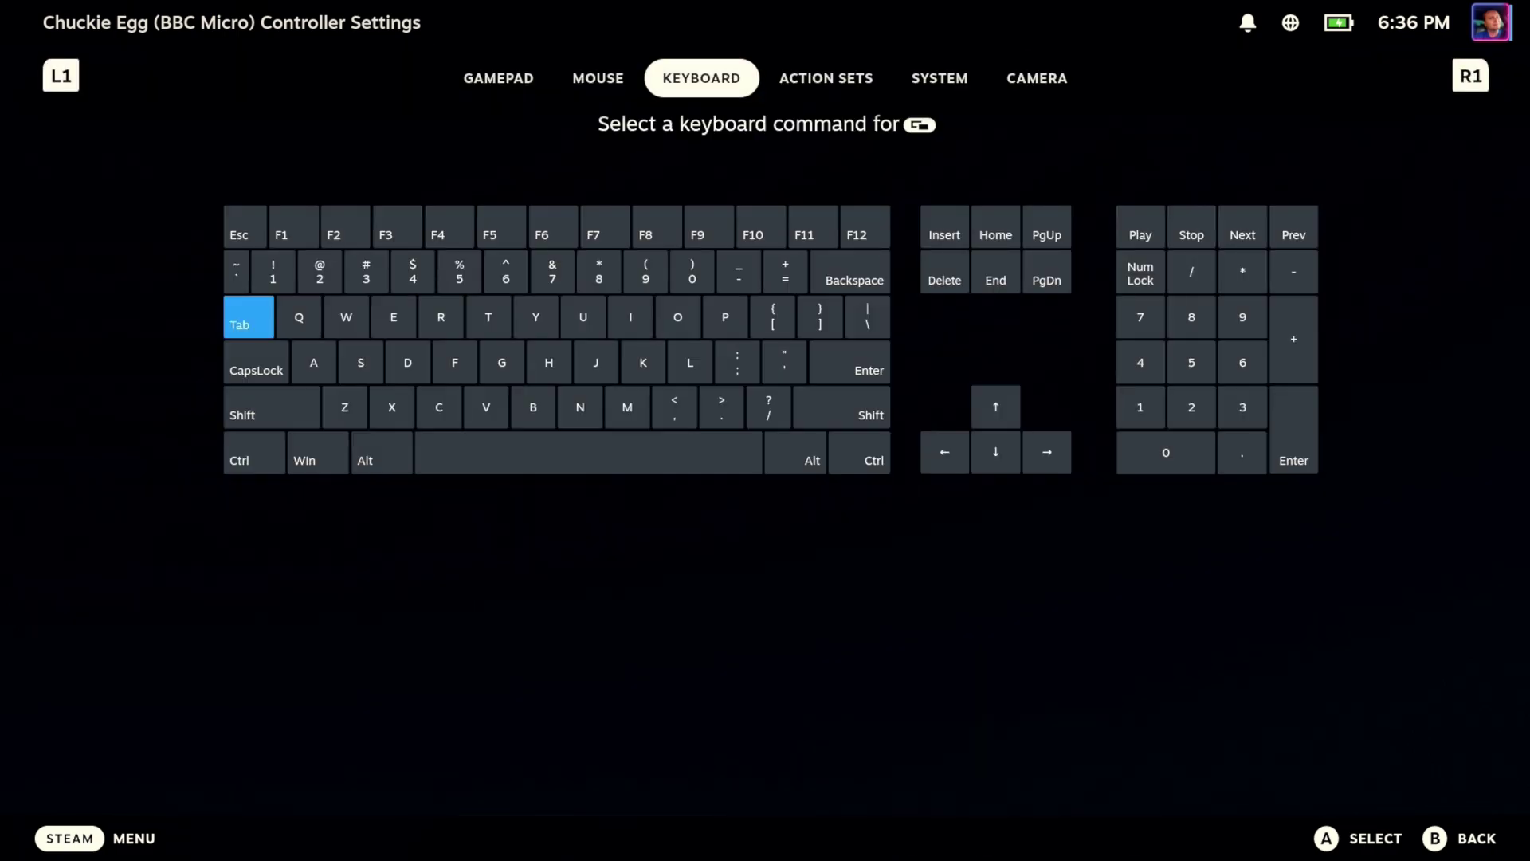
{"action": "key", "text": "Page_Down"}
{"action": "key", "text": "Page_Up"}
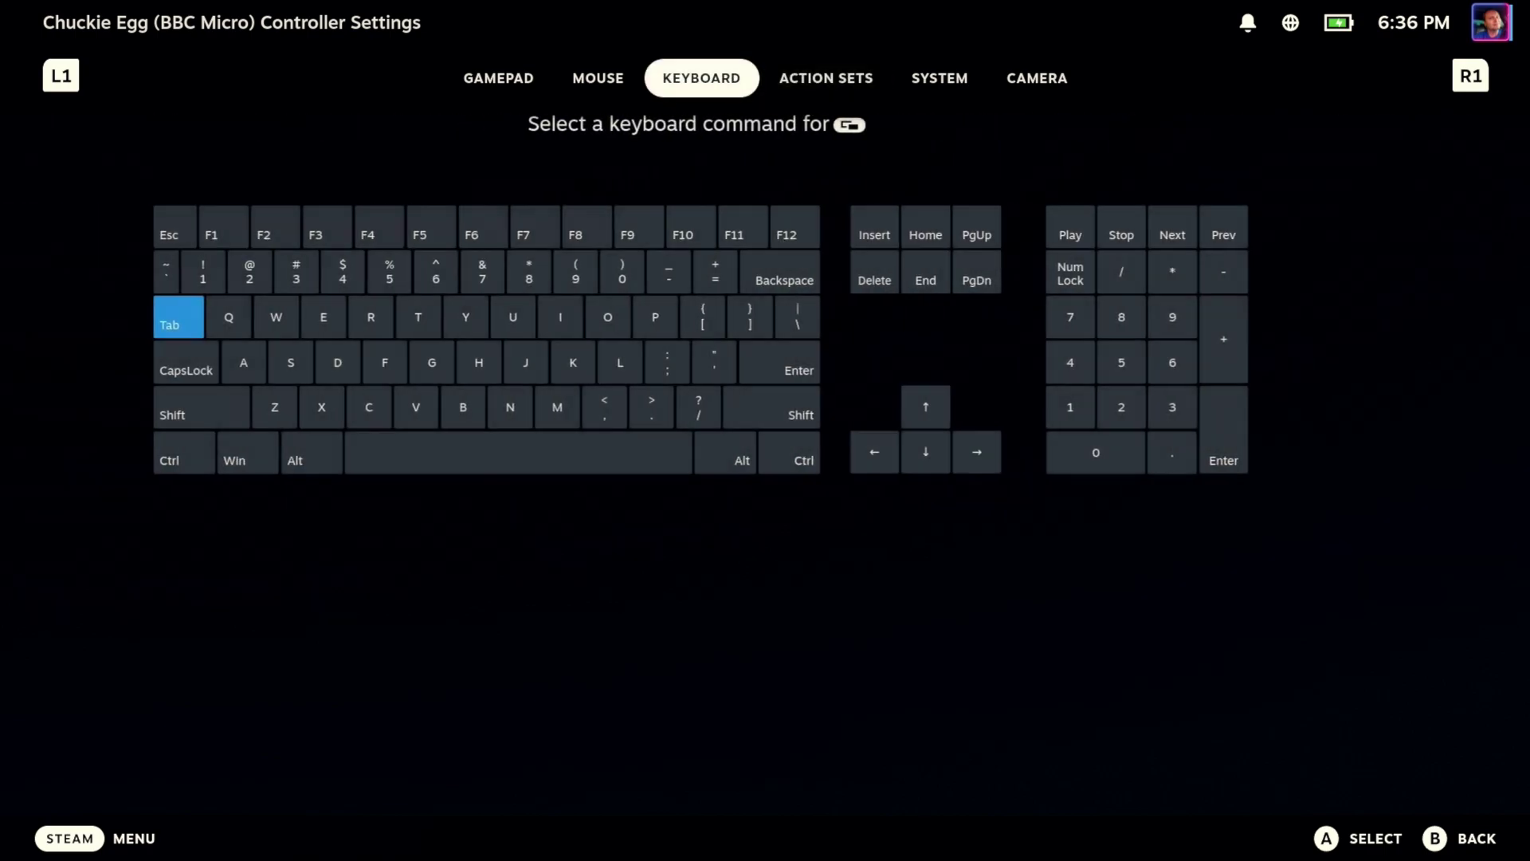
{"action": "key", "text": "Page_Down"}
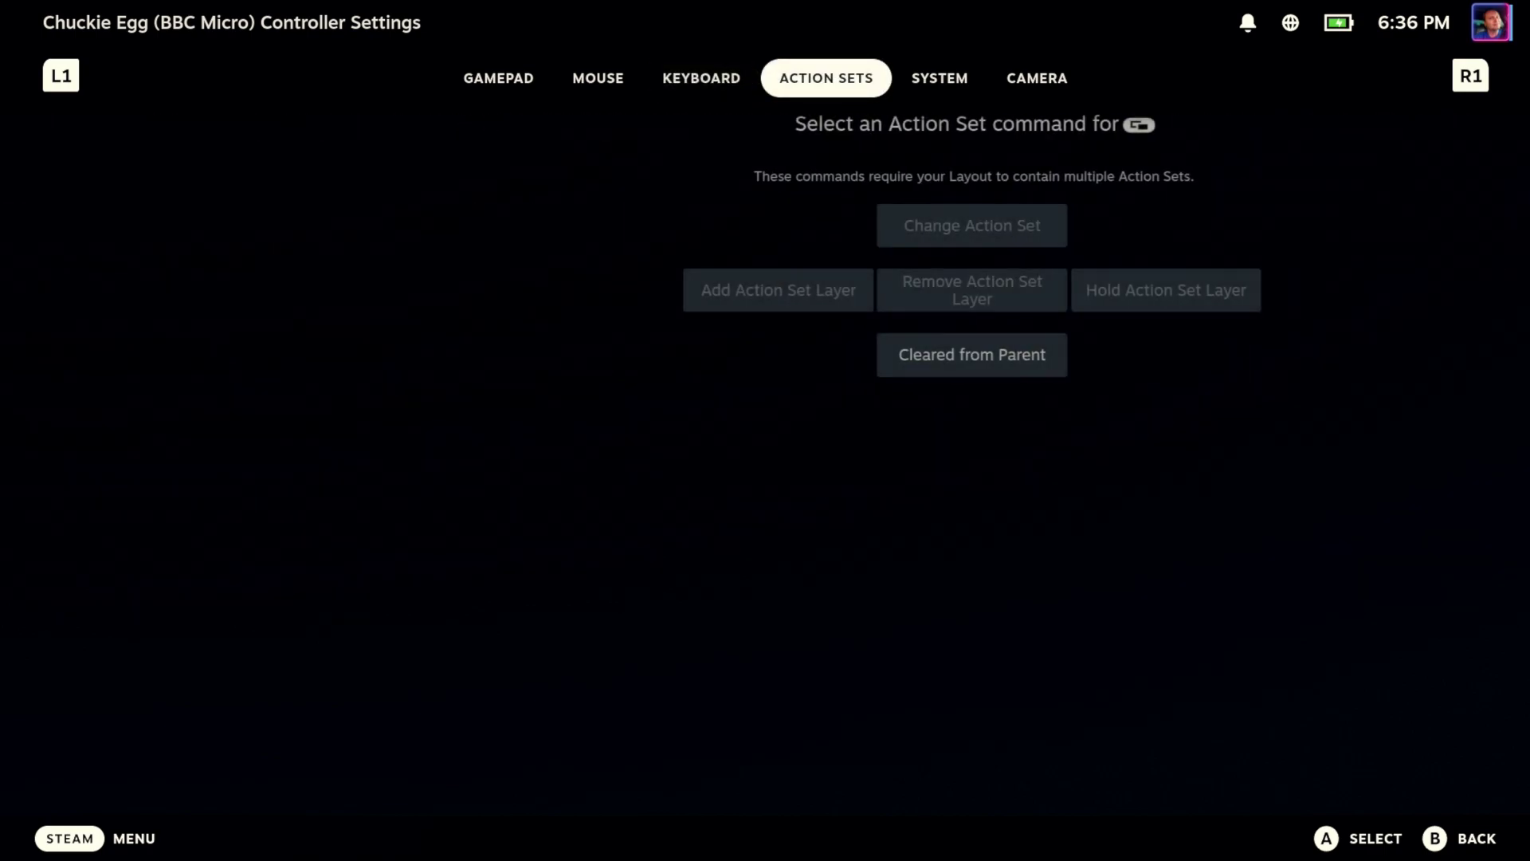
{"action": "key", "text": "Page_Up"}
{"action": "key", "text": "Page_Up"}
{"action": "key", "text": "Page_Down"}
{"action": "key", "text": "Page_Down"}
{"action": "key", "text": "Page_Up"}
{"action": "key", "text": "Down"}
{"action": "key", "text": "Down"}
{"action": "key", "text": "Left"}
{"action": "key", "text": "Left"}
{"action": "key", "text": "Left"}
{"action": "key", "text": "Left"}
{"action": "key", "text": "Left"}
{"action": "key", "text": "Left"}
{"action": "key", "text": "Left"}
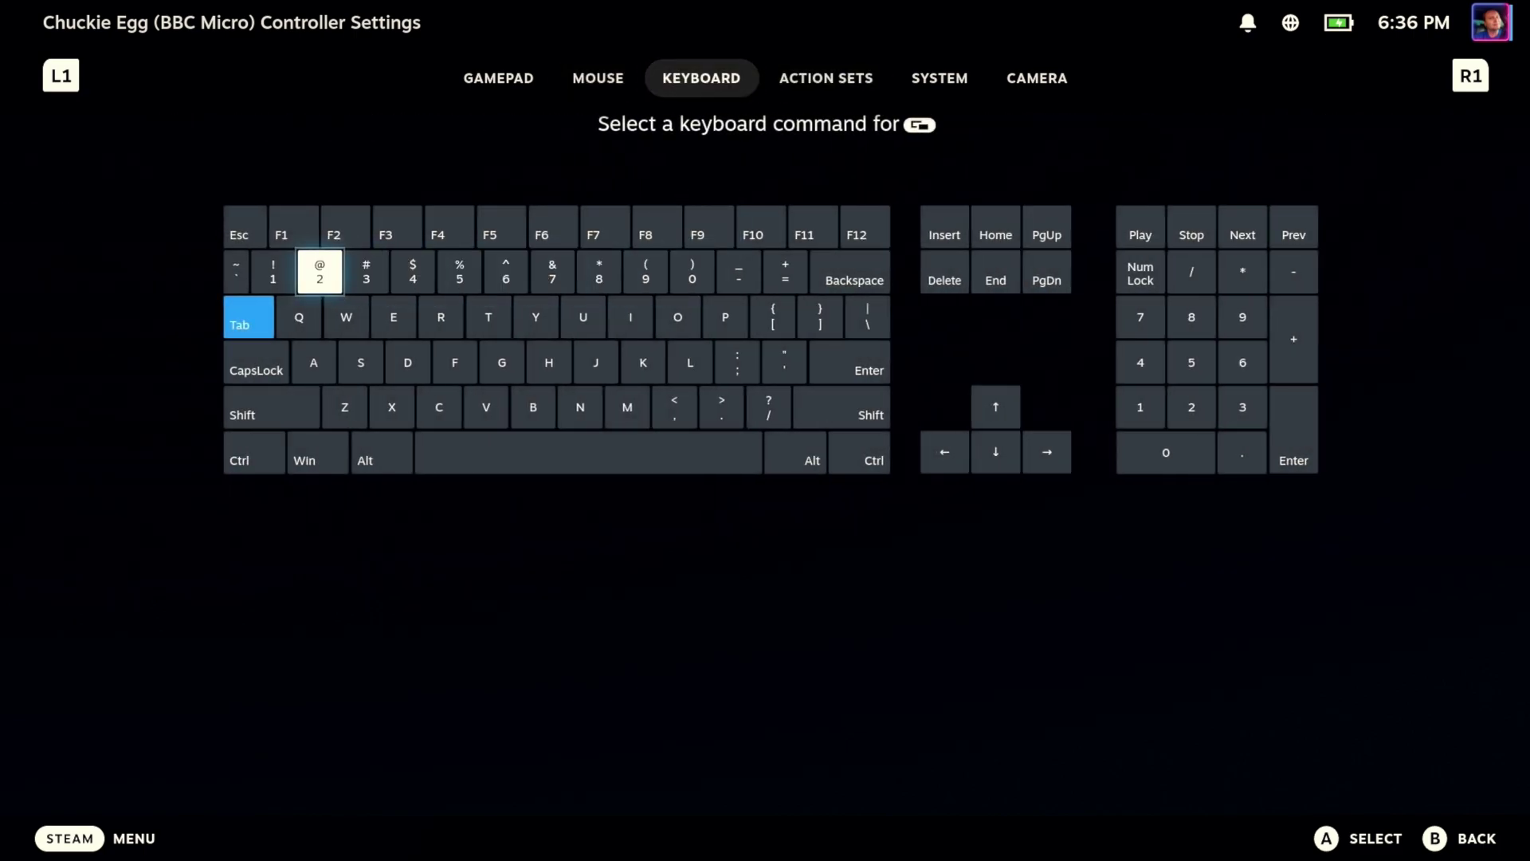
{"action": "key", "text": "Left"}
{"action": "key", "text": "Return"}
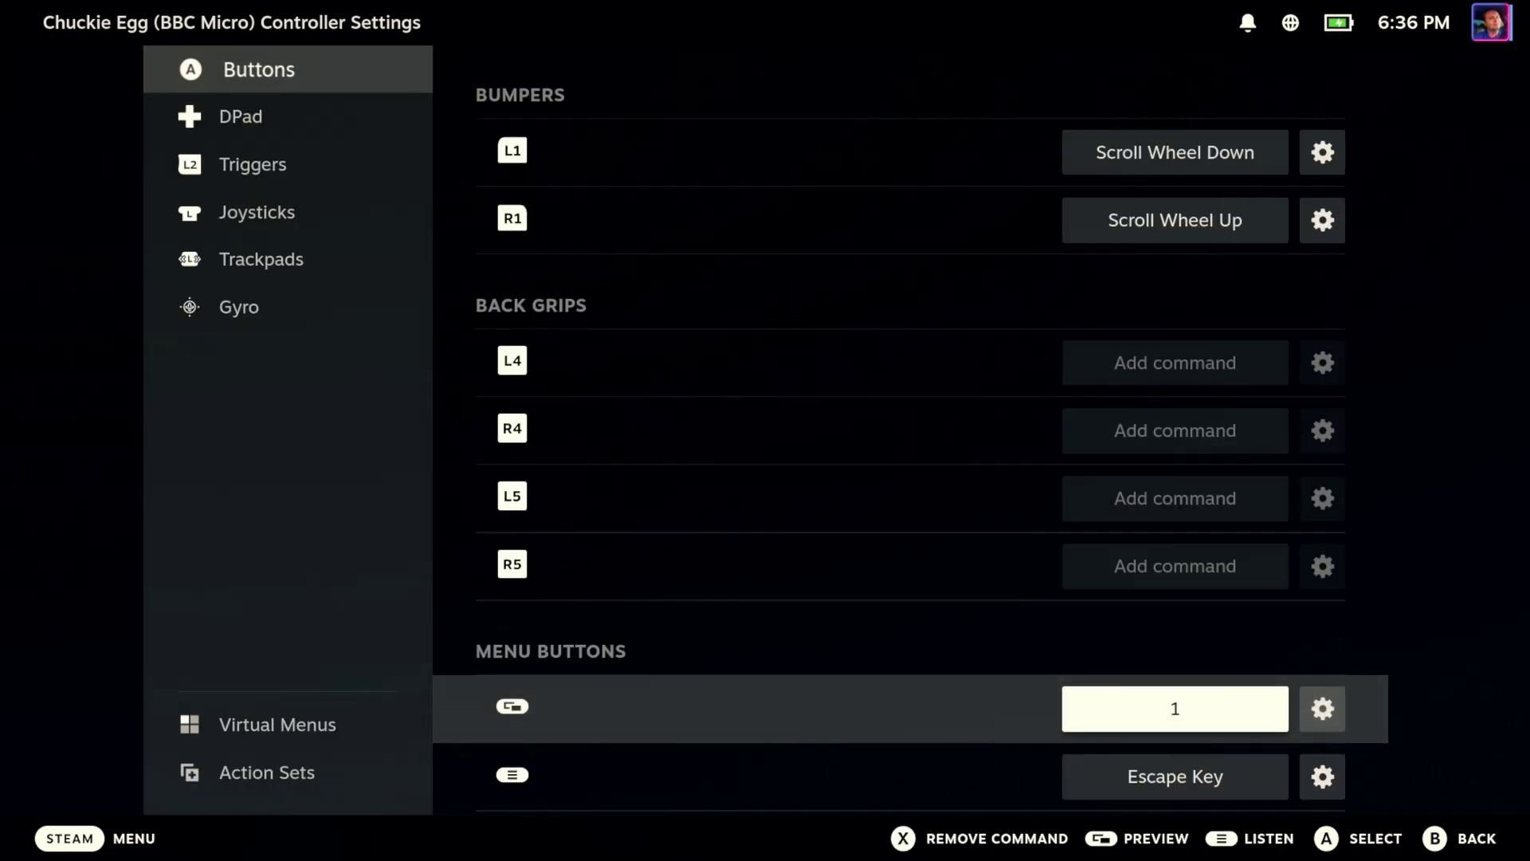
Rebind the Escape menu button to the S key and return to controller settings.
{"action": "key", "text": "Down"}
{"action": "key", "text": "Return"}
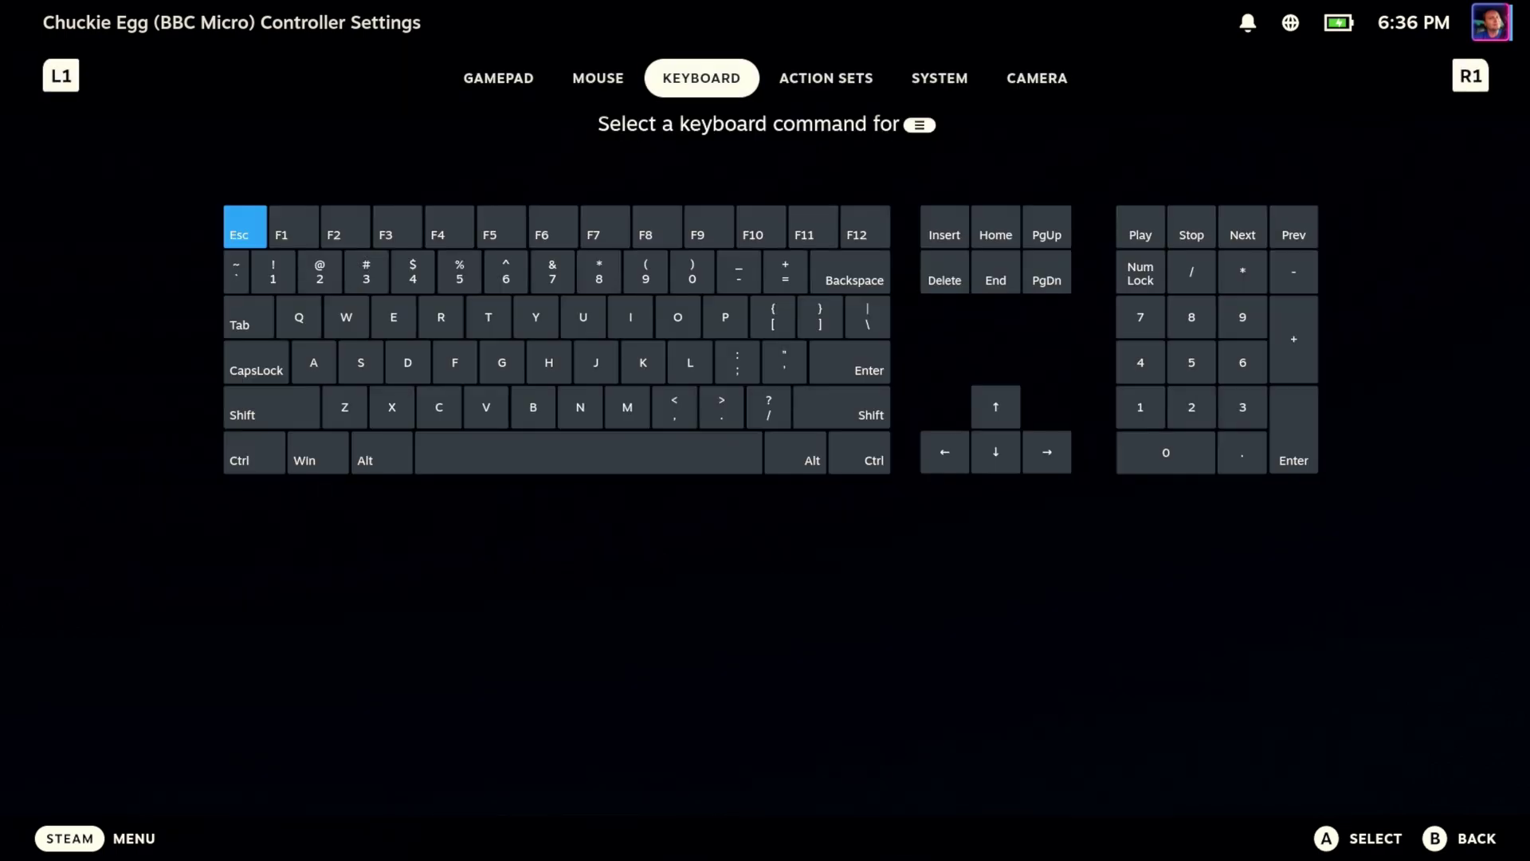
{"action": "key", "text": "Tab"}
{"action": "key", "text": "Tab"}
{"action": "key", "text": "shift+Tab"}
{"action": "key", "text": "shift+Tab"}
{"action": "key", "text": "Down"}
{"action": "key", "text": "Down"}
{"action": "key", "text": "Down"}
{"action": "key", "text": "Left"}
{"action": "key", "text": "Left"}
{"action": "key", "text": "Left"}
{"action": "key", "text": "Left"}
{"action": "key", "text": "Left"}
{"action": "key", "text": "Left"}
{"action": "key", "text": "Down"}
{"action": "key", "text": "Left"}
{"action": "key", "text": "Return"}
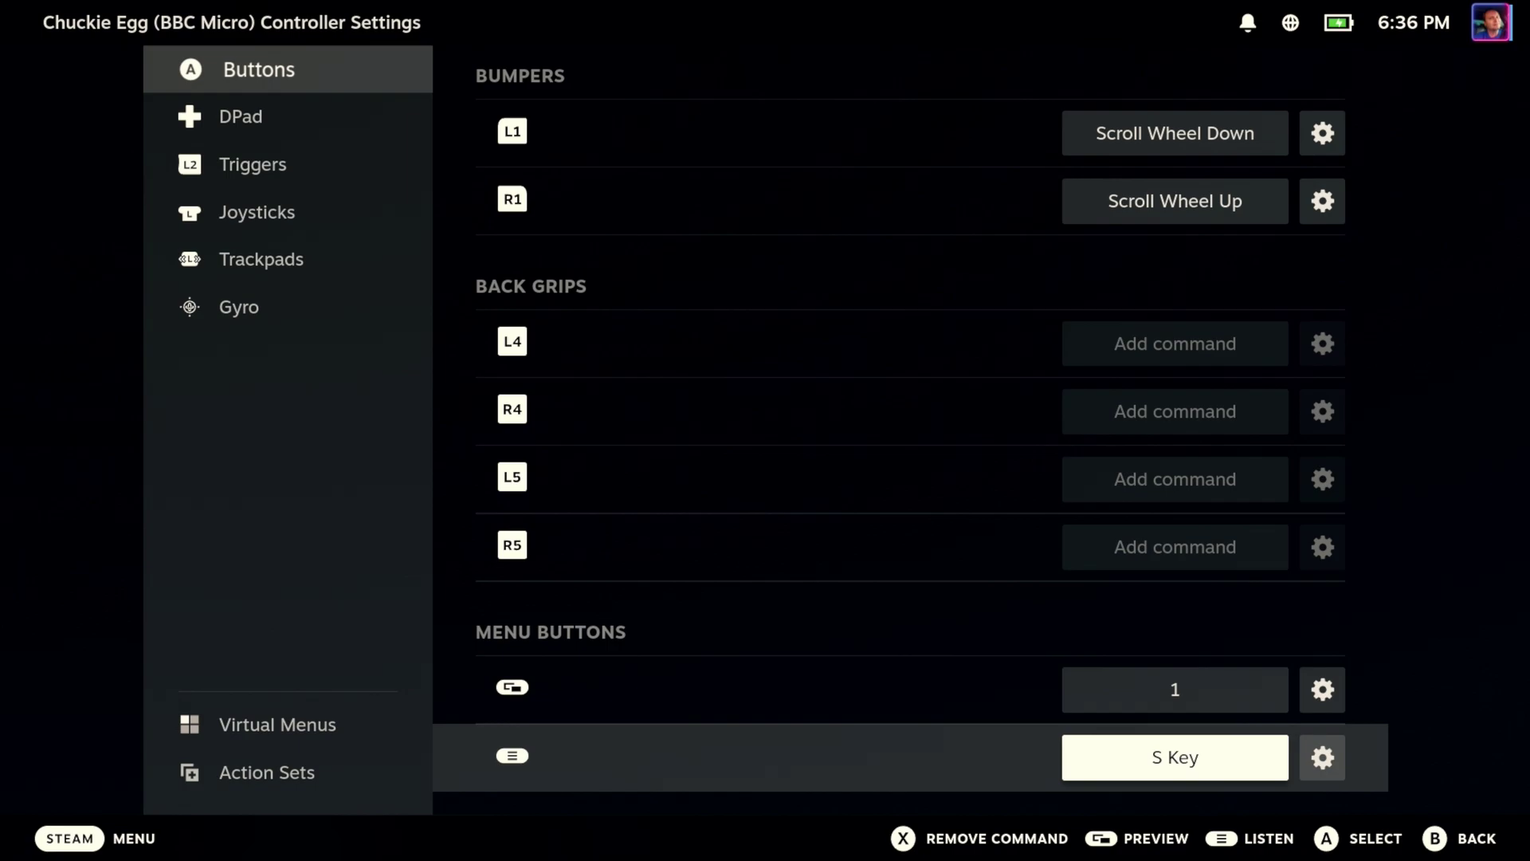
{"action": "key", "text": "Escape"}
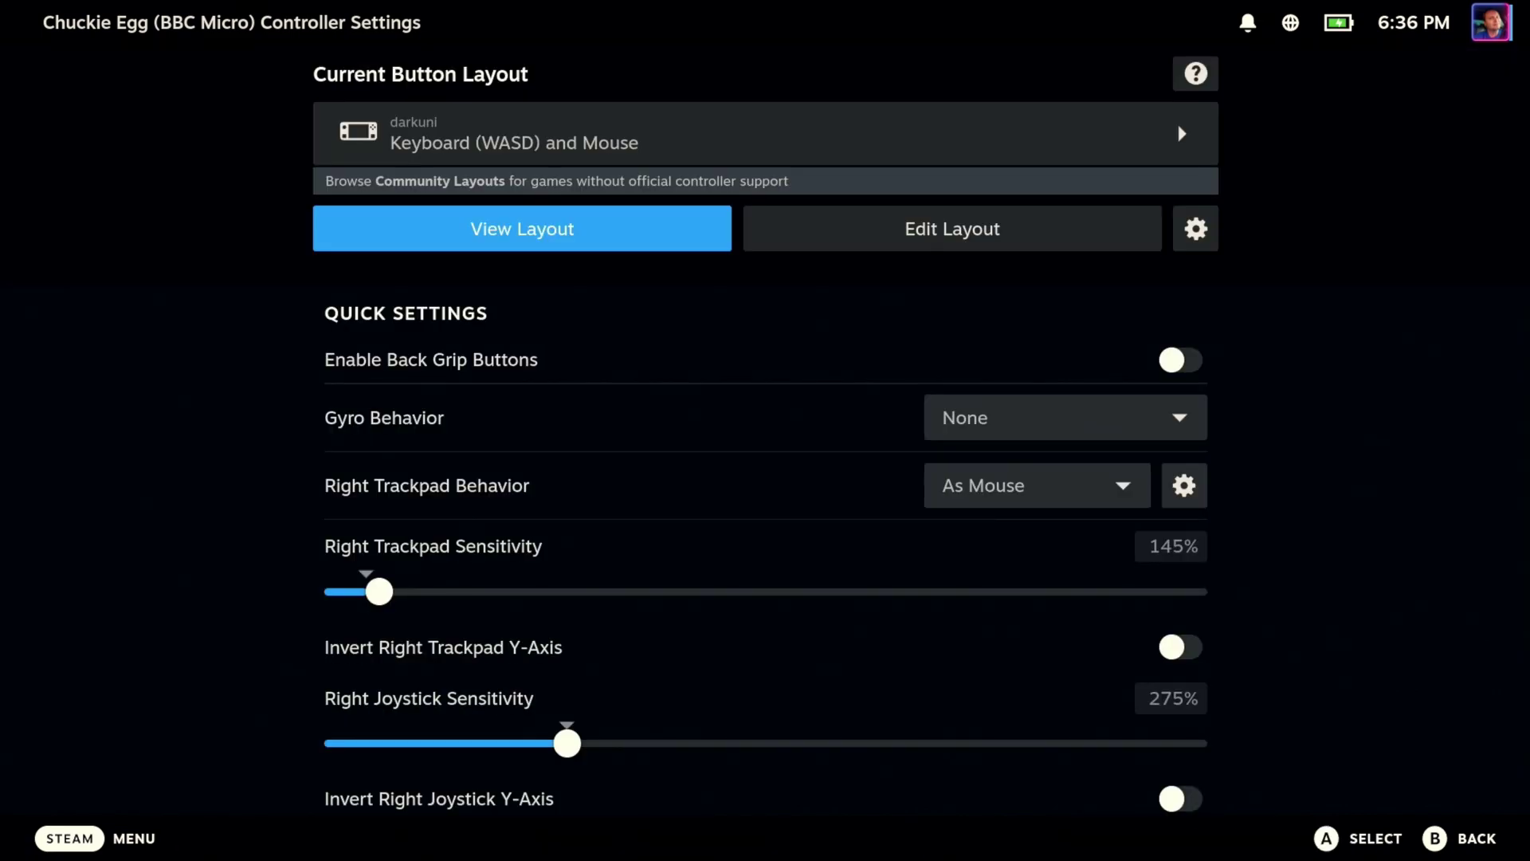
Close the controller settings and press Play on the Chuckie Egg (BBC Micro) page.
{"action": "key", "text": "Escape"}
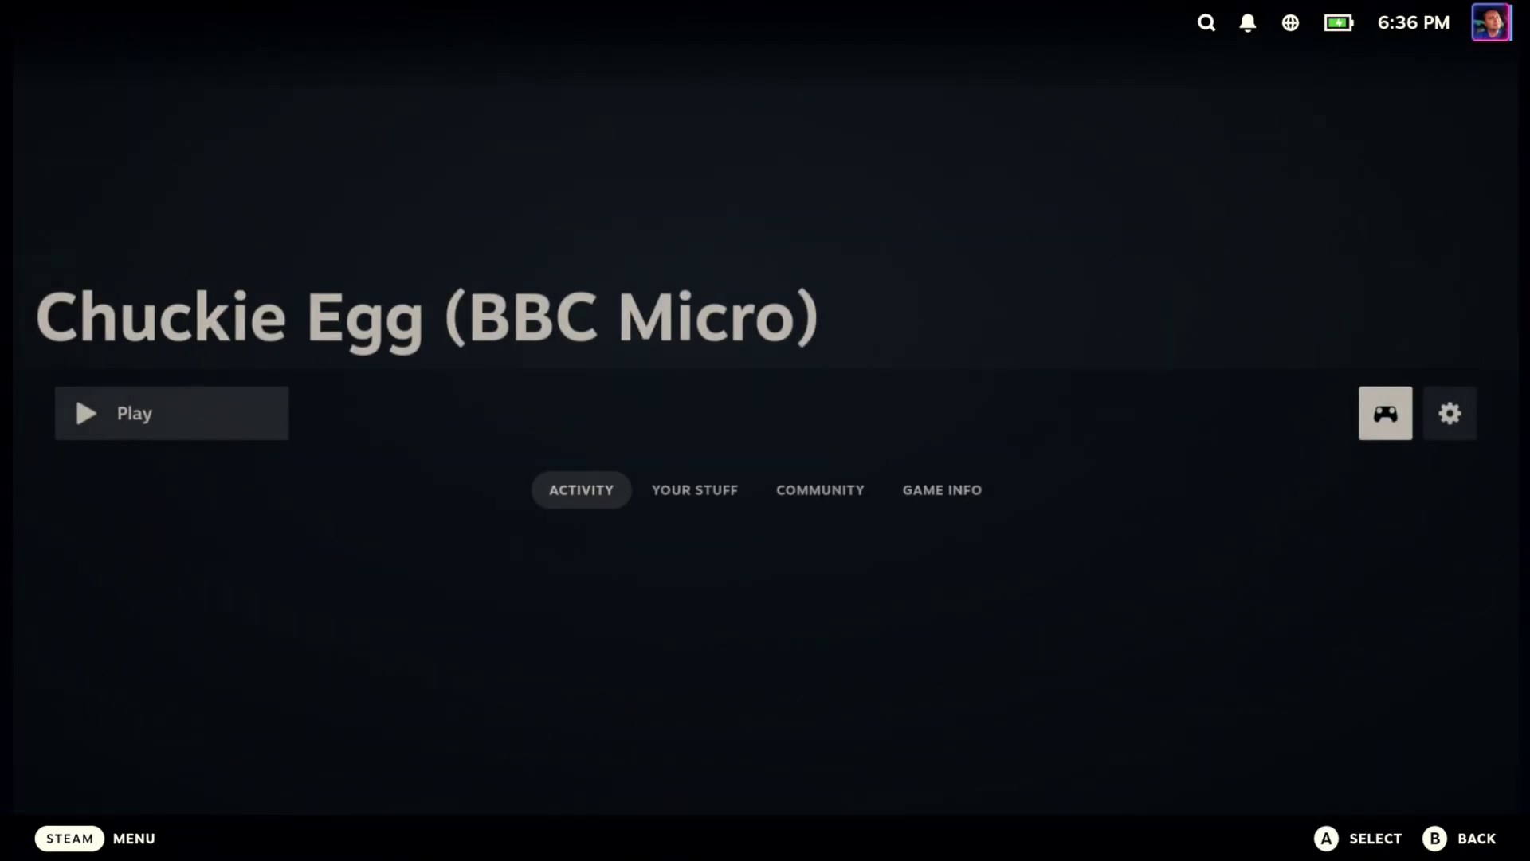
{"action": "key", "text": "Left"}
{"action": "key", "text": "Right"}
{"action": "key", "text": "Left"}
{"action": "key", "text": "Right"}
{"action": "key", "text": "Left"}
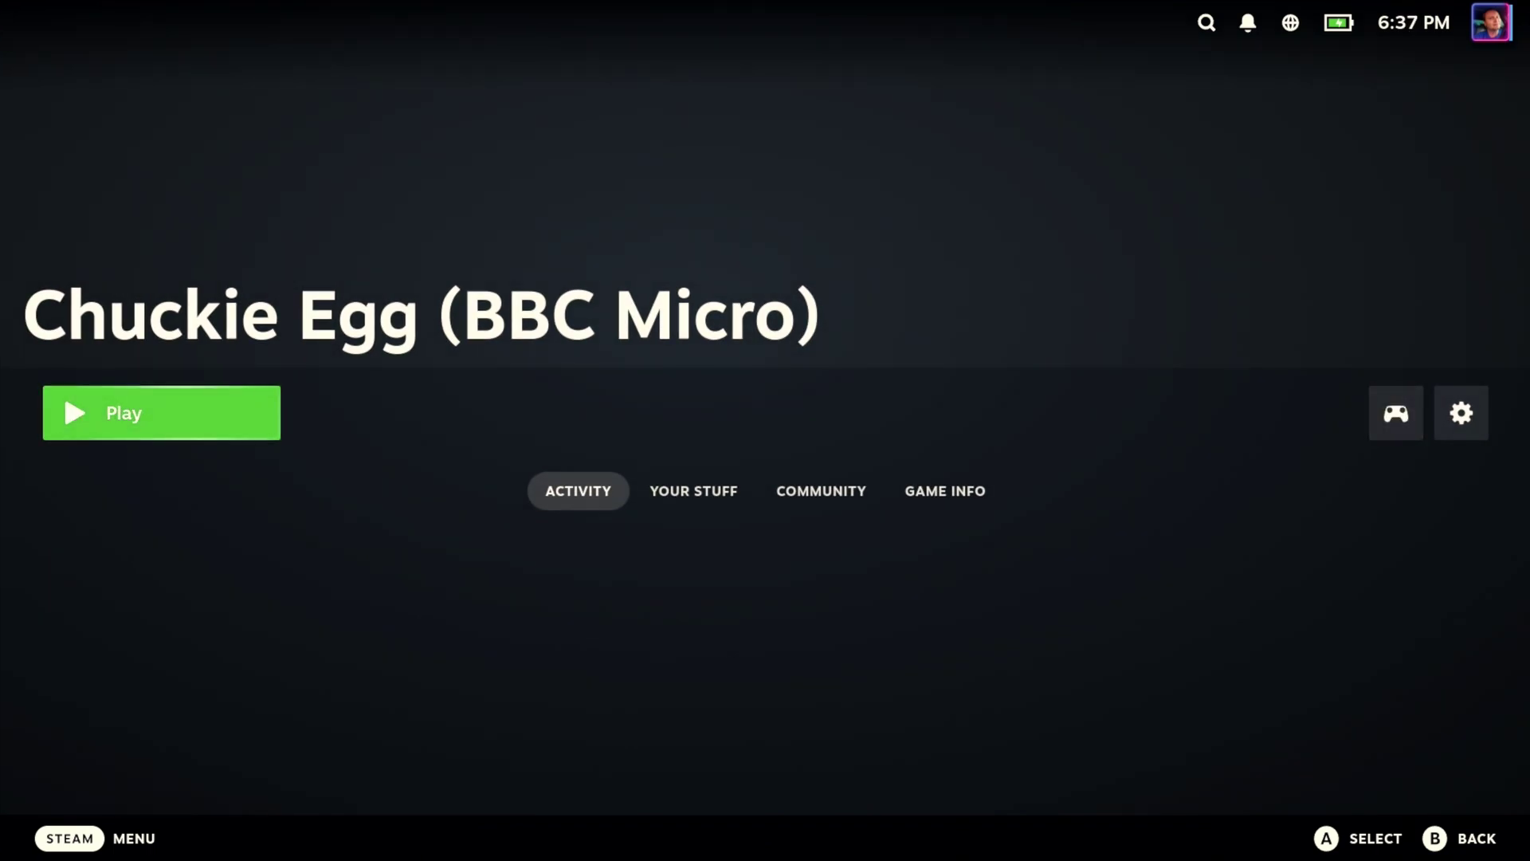
{"action": "key", "text": "Return"}
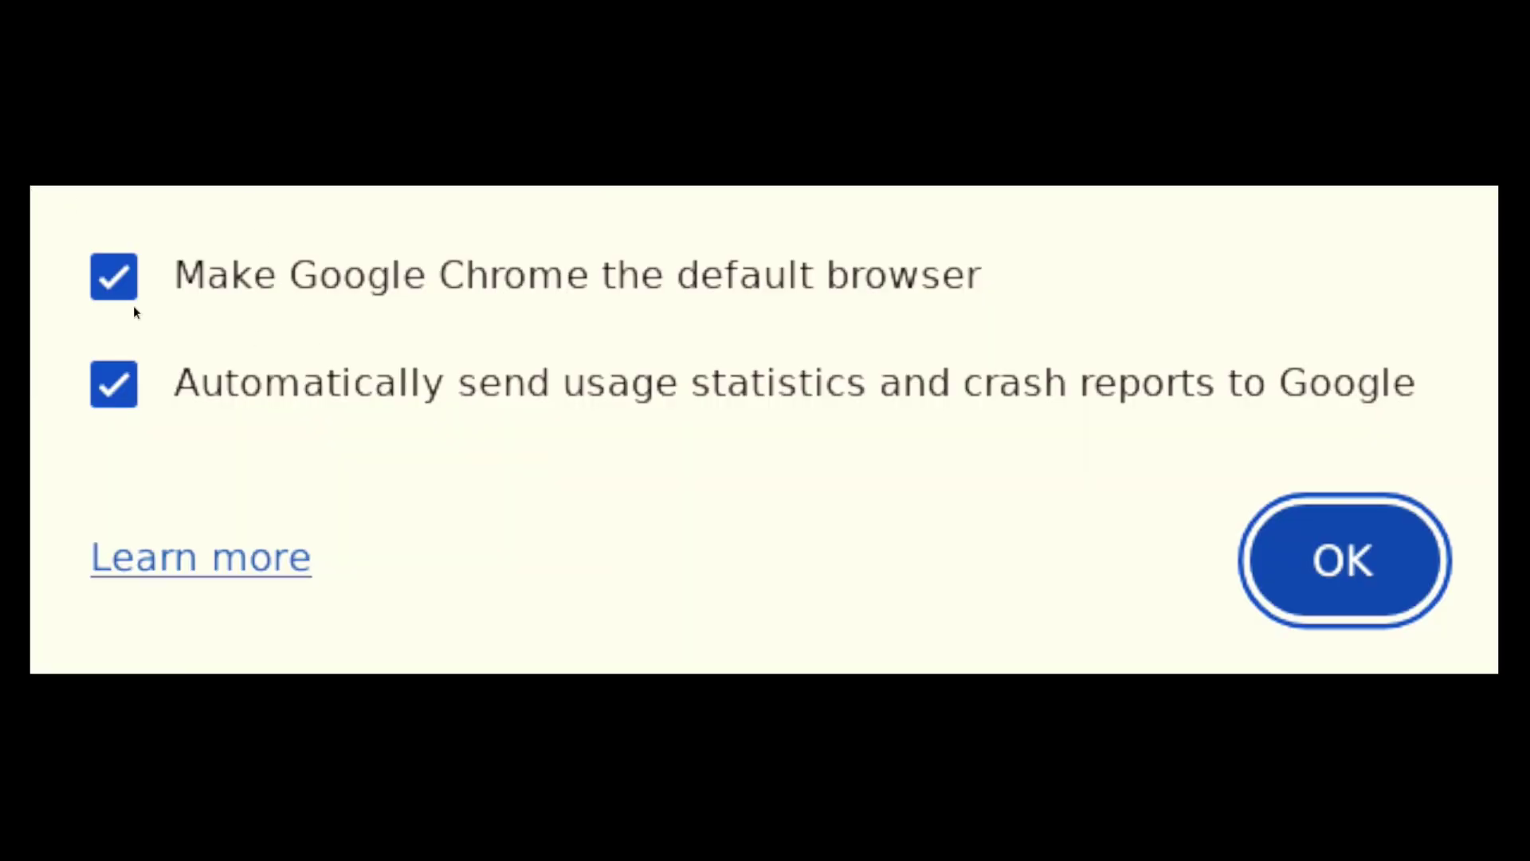
Untick Chrome's default-browser and usage-statistics options, confirm with OK, and choose Don't sign in.
{"action": "left_click", "coordinate": [111, 271]}
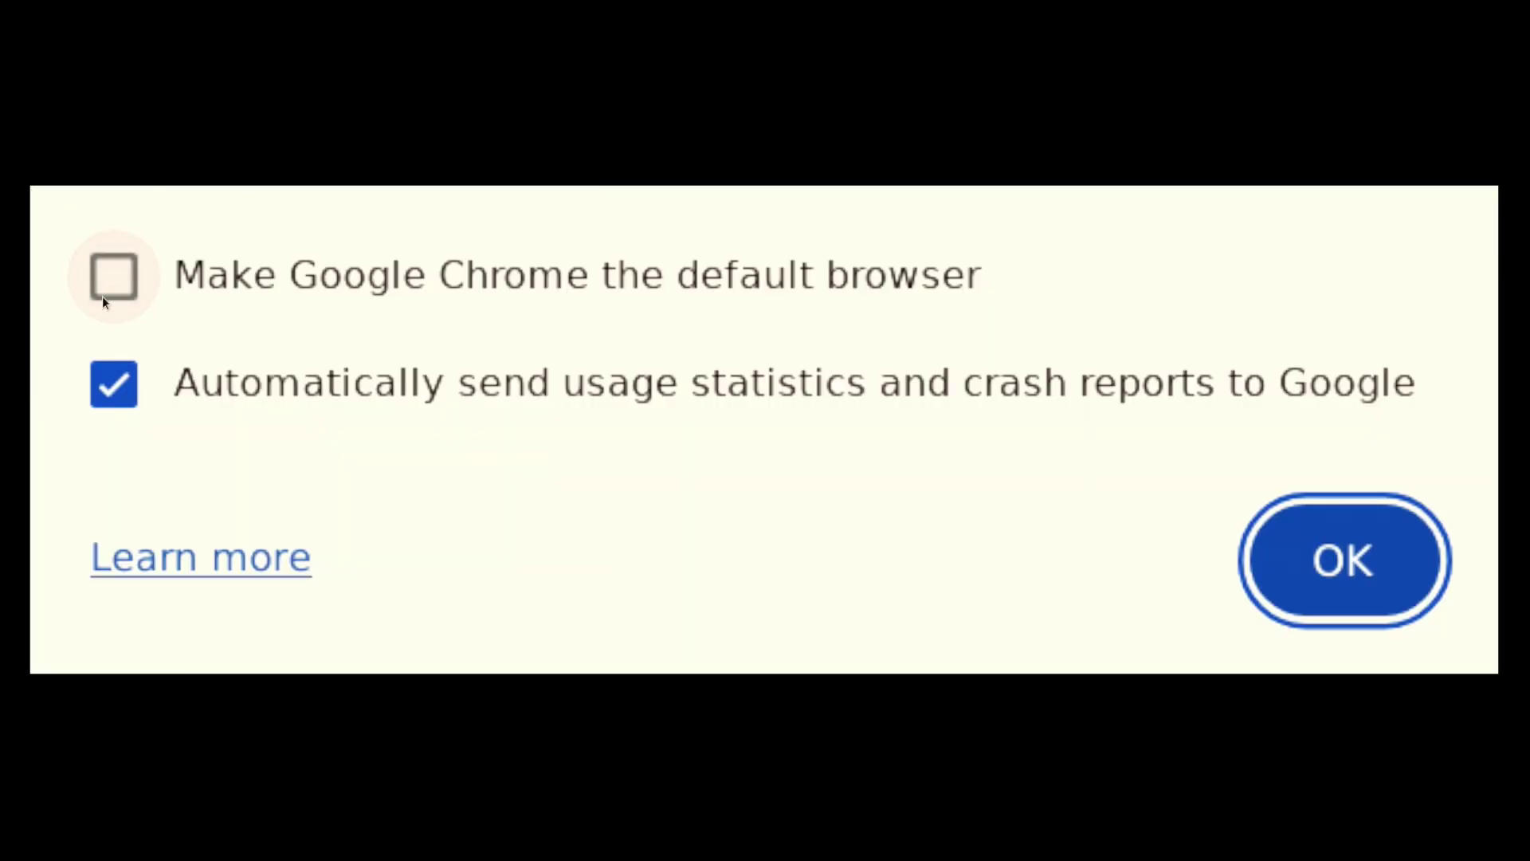
{"action": "left_click", "coordinate": [107, 371]}
{"action": "left_click", "coordinate": [1345, 562]}
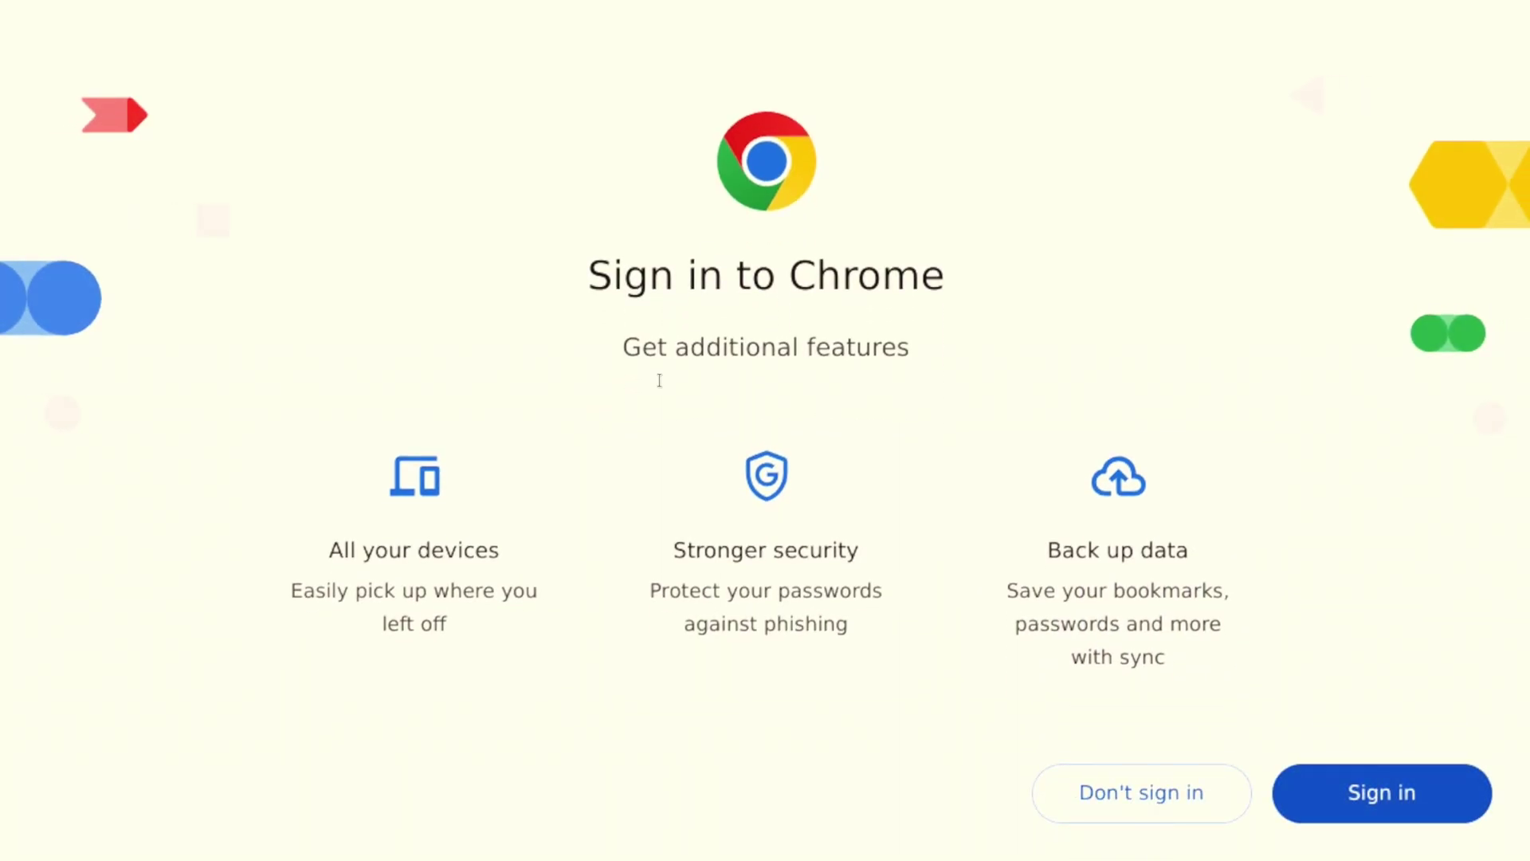
{"action": "left_click", "coordinate": [1127, 816]}
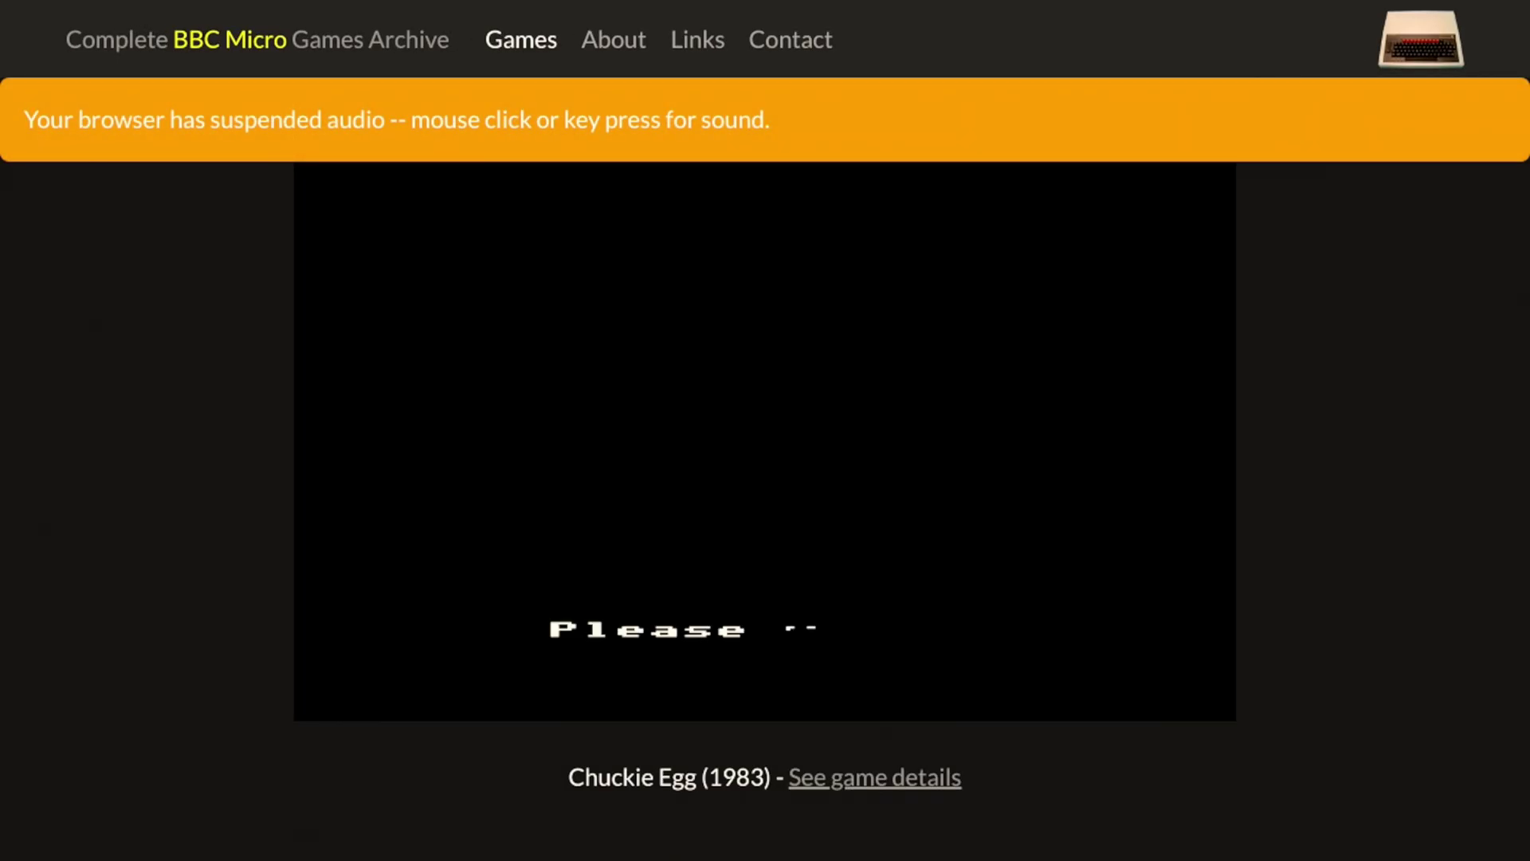
Enable emulator audio, skip the title screen, press S and choose 1 player.
{"action": "key", "text": "space"}
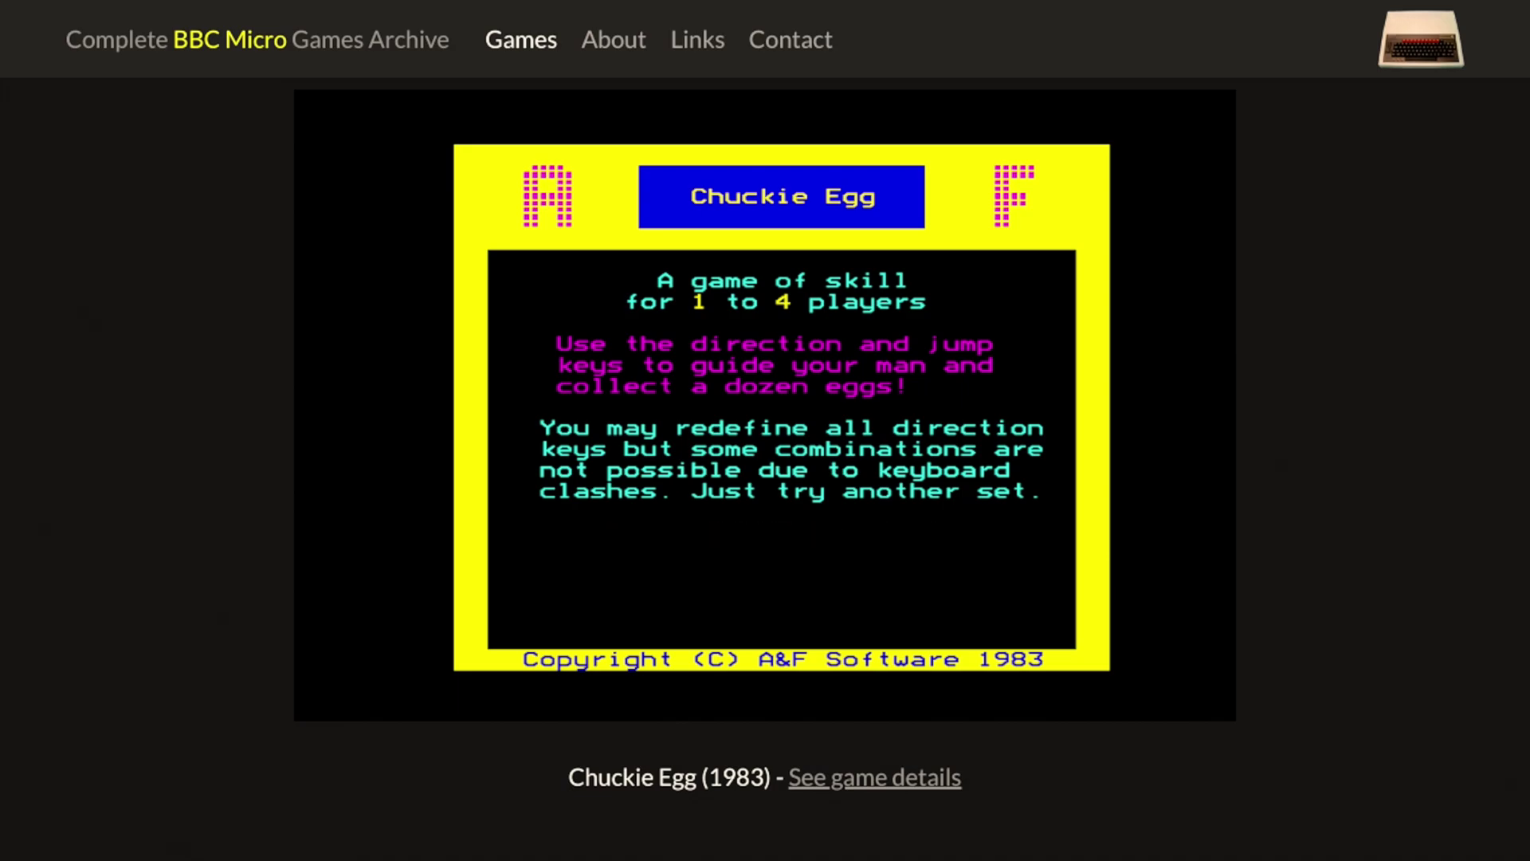
{"action": "key", "text": "space"}
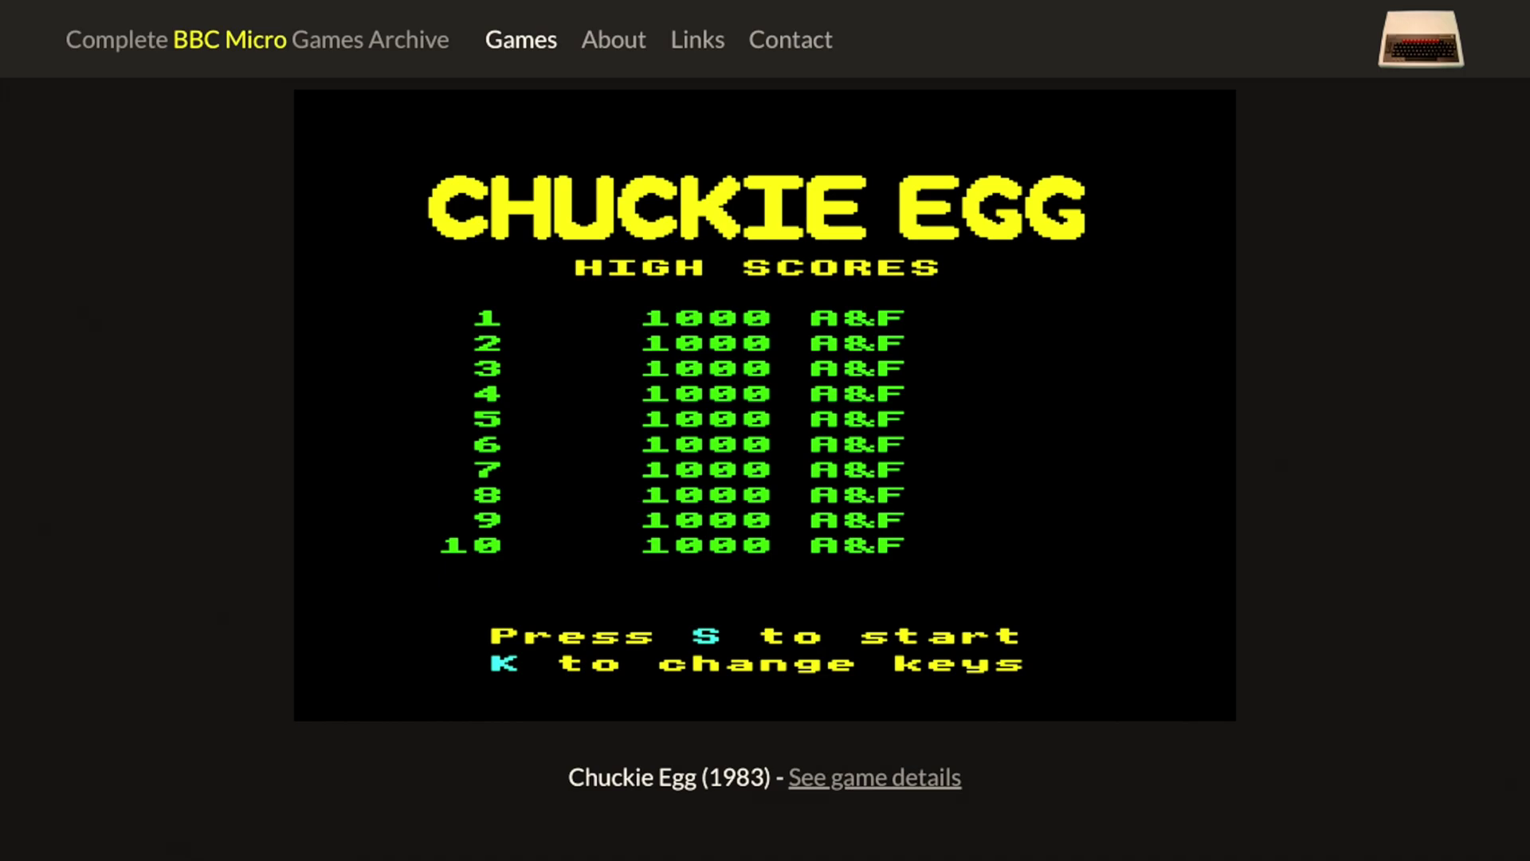
{"action": "key", "text": "s"}
{"action": "type", "text": "1"}
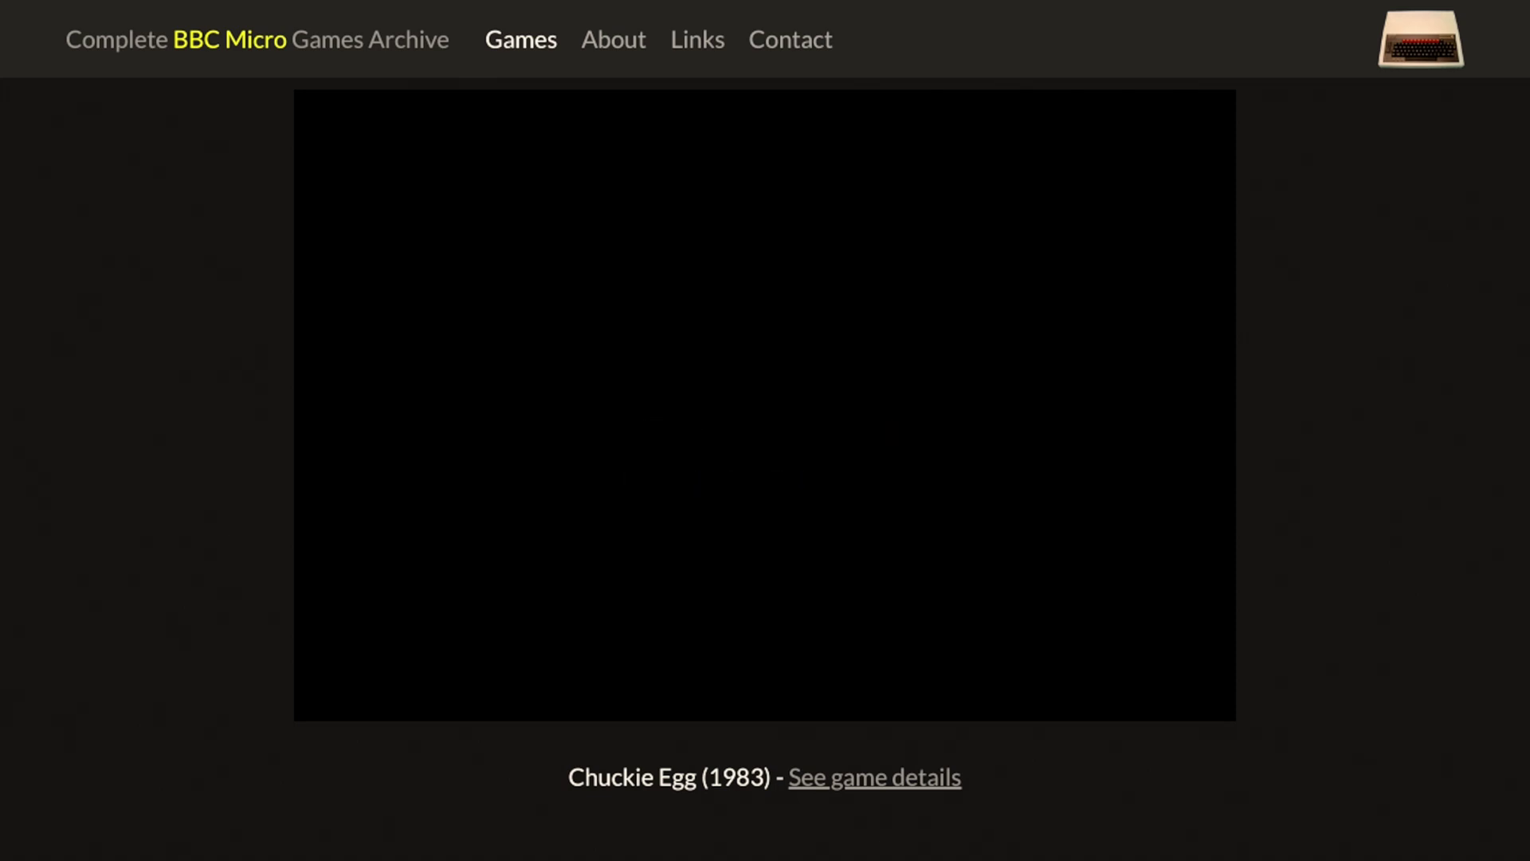
Play level 1 collecting eggs and grain to 500 points, then bring up the Steam menu.
{"action": "key", "text": "z"}
{"action": "key", "text": "x"}
{"action": "key", "text": "space"}
{"action": "key", "text": "x"}
{"action": "key", "text": "space"}
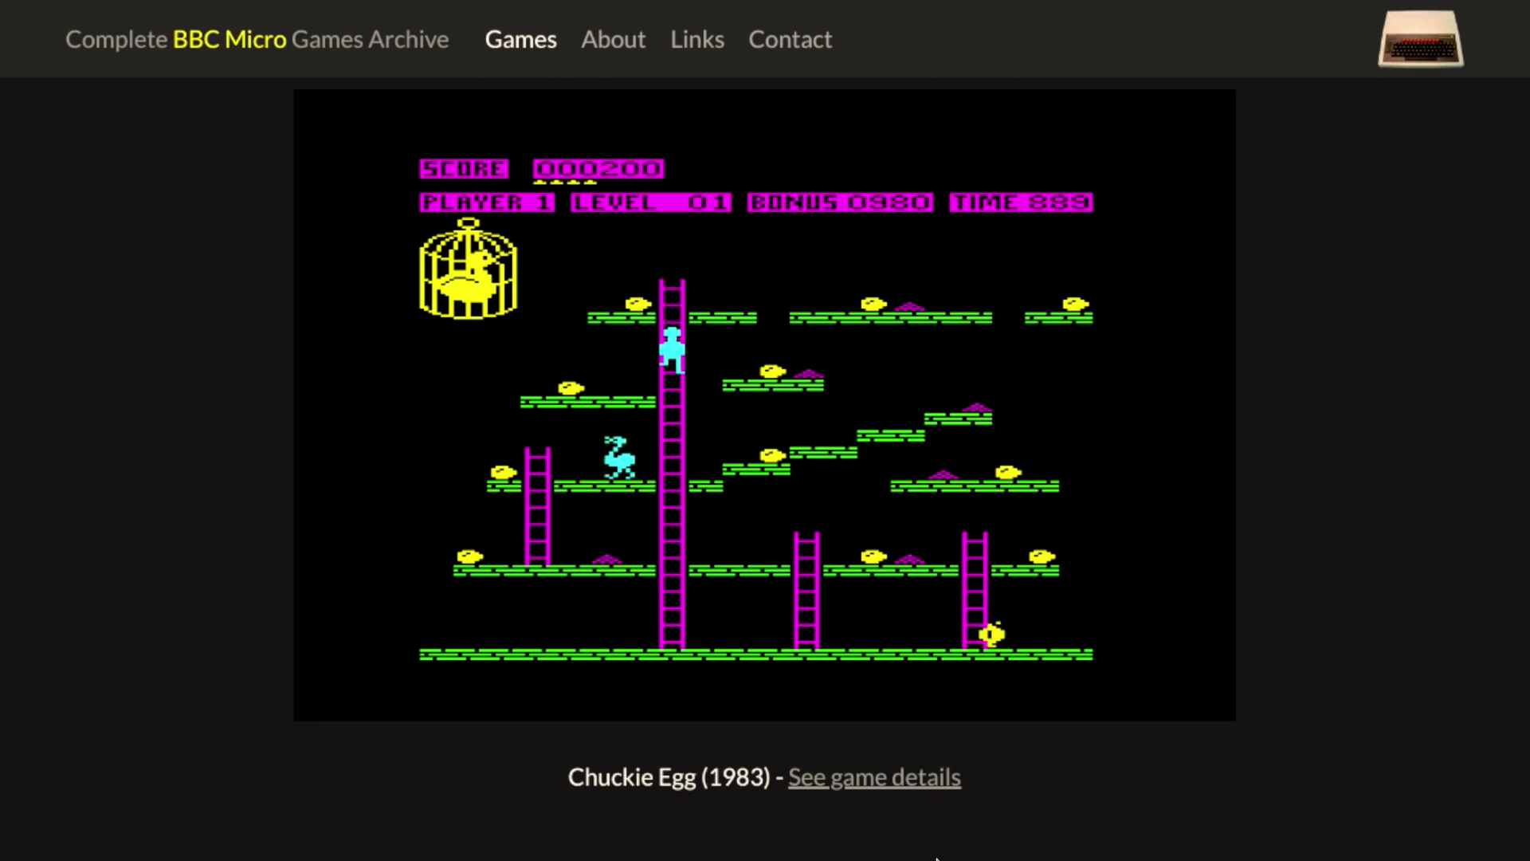
{"action": "key", "text": "Up"}
{"action": "key", "text": "x"}
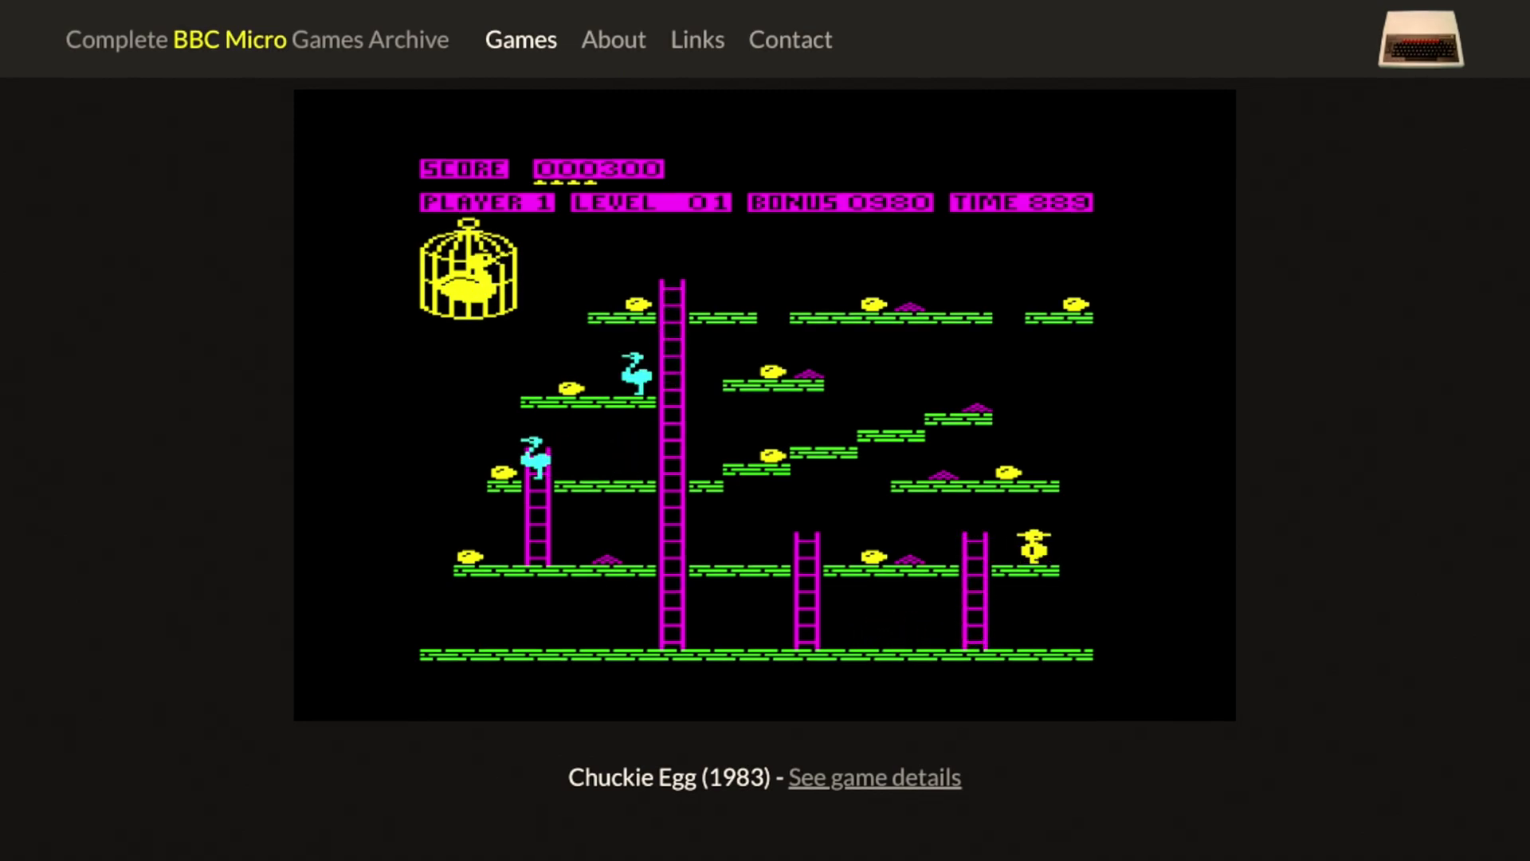
{"action": "key", "text": "z"}
{"action": "key", "text": "space"}
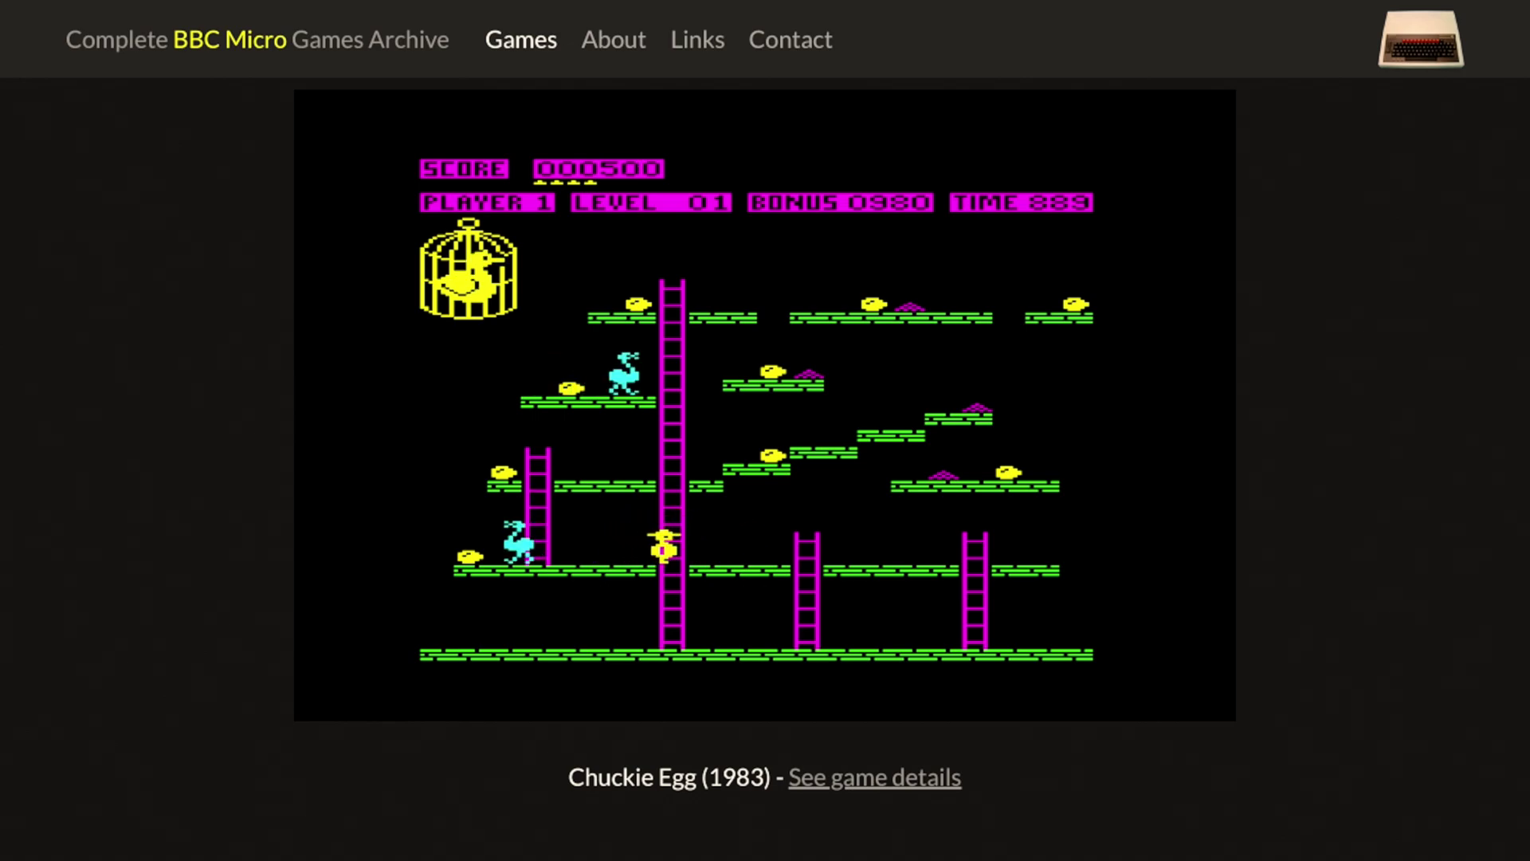
{"action": "key", "text": "super"}
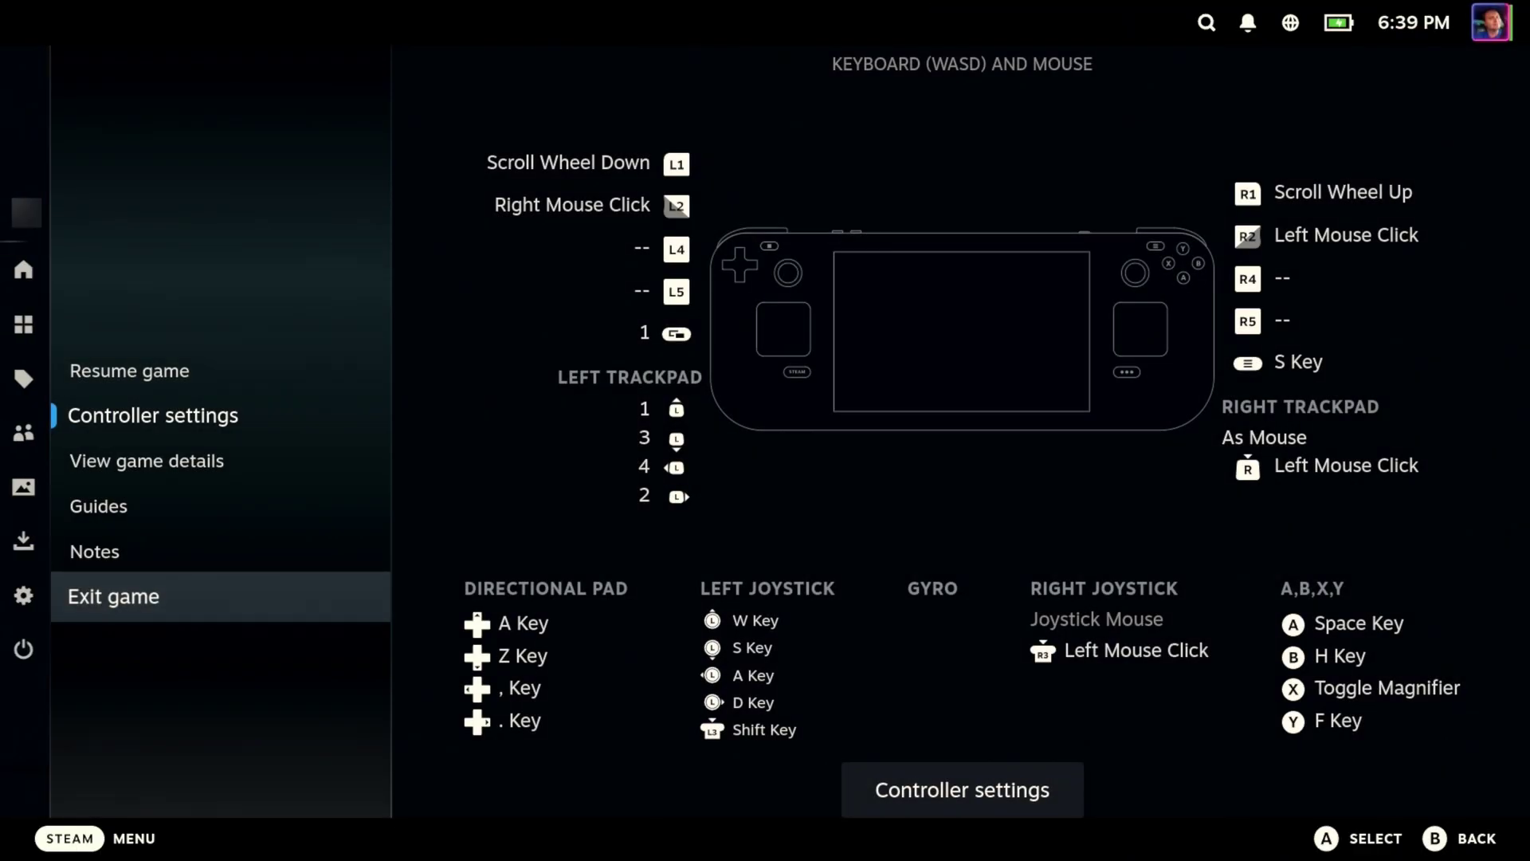
Exit Chuckie Egg from the Steam game menu, confirm, and relaunch it.
{"action": "key", "text": "Up"}
{"action": "key", "text": "Up"}
{"action": "key", "text": "Down"}
{"action": "key", "text": "Down"}
{"action": "key", "text": "Return"}
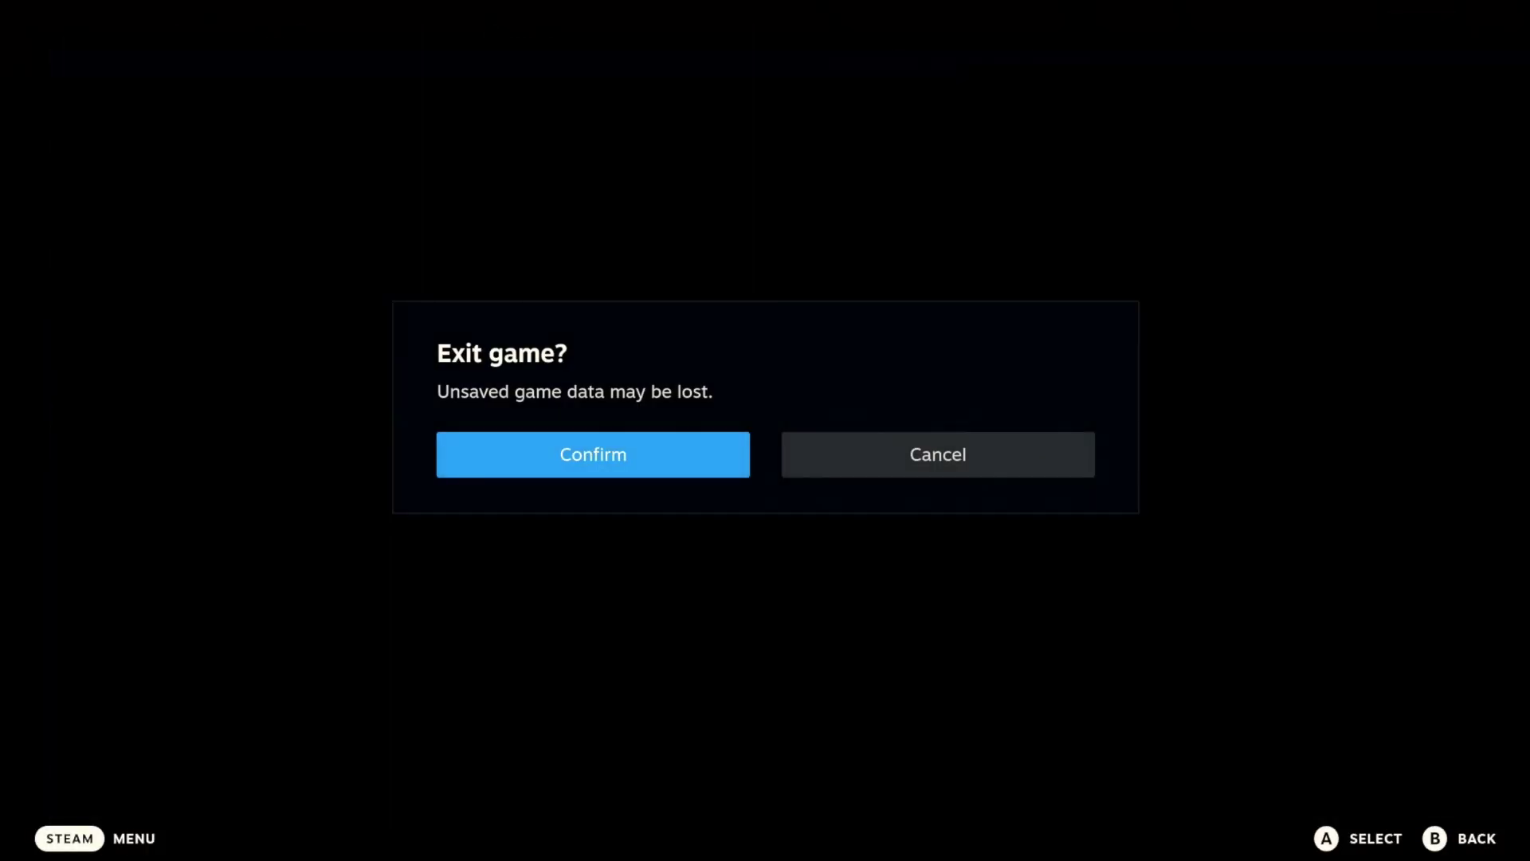
{"action": "key", "text": "Return"}
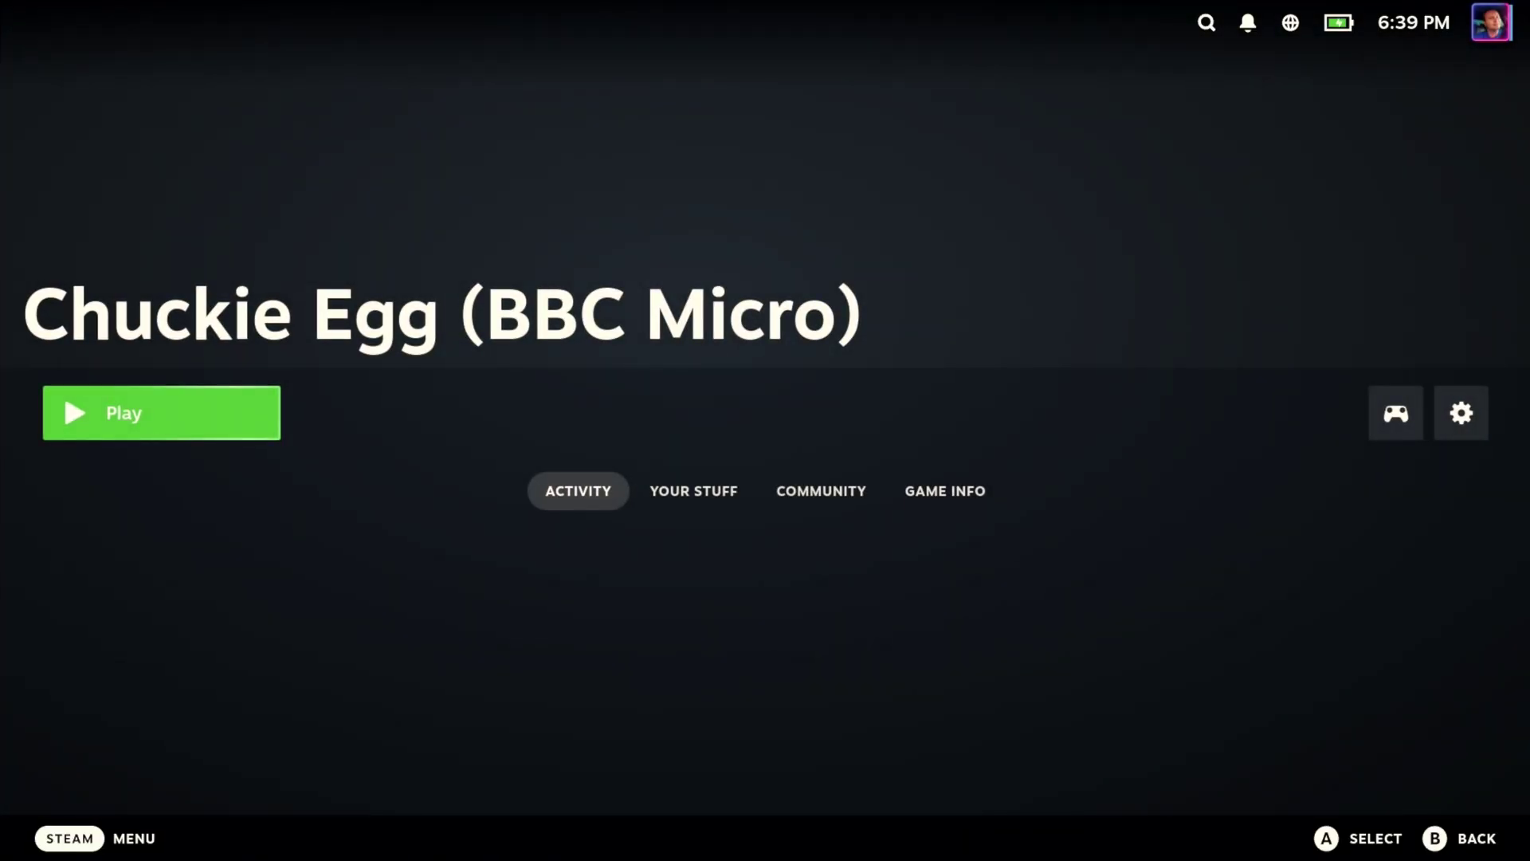
{"action": "key", "text": "Return"}
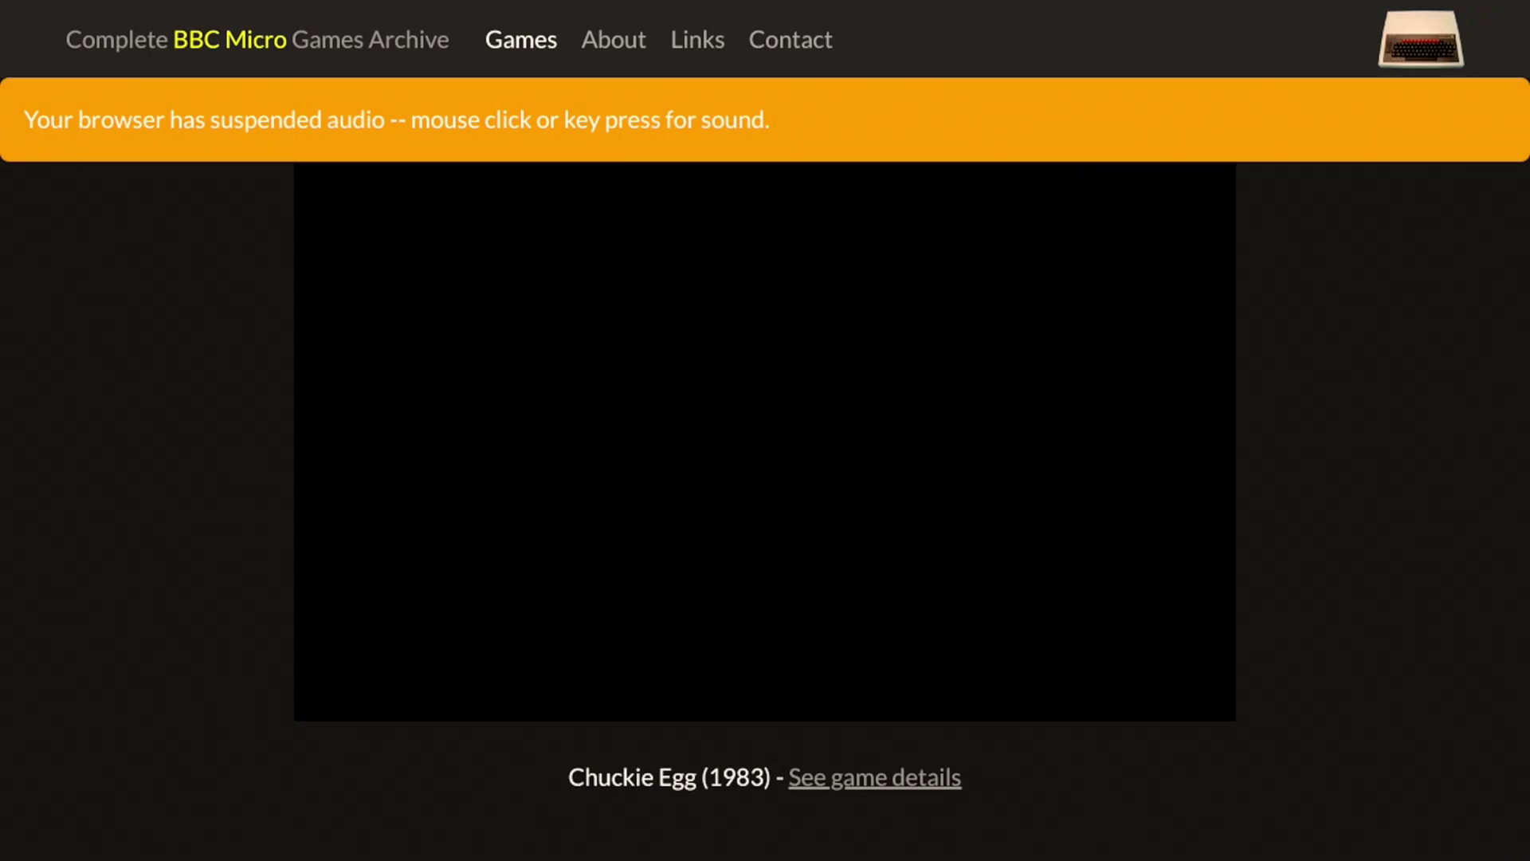
Enable sound, quit the game again via the Steam menu, and reopen its game page.
{"action": "key", "text": "space"}
{"action": "key", "text": "shift+Tab"}
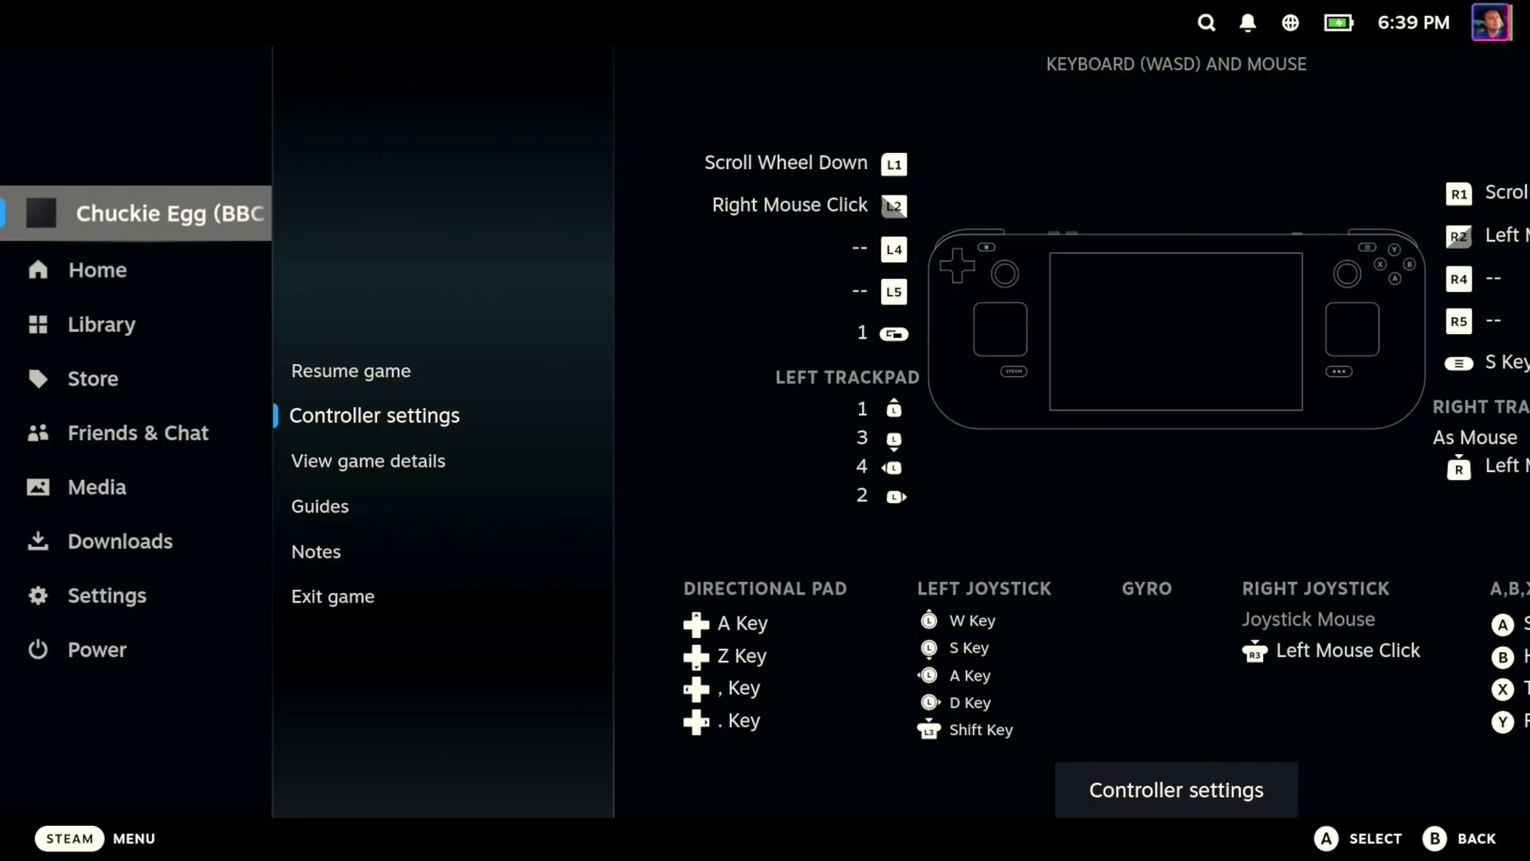
{"action": "key", "text": "Up"}
{"action": "key", "text": "Down"}
{"action": "key", "text": "Down"}
{"action": "key", "text": "Down"}
{"action": "key", "text": "Right"}
{"action": "key", "text": "Down"}
{"action": "key", "text": "Down"}
{"action": "key", "text": "Down"}
{"action": "key", "text": "Down"}
{"action": "key", "text": "Return"}
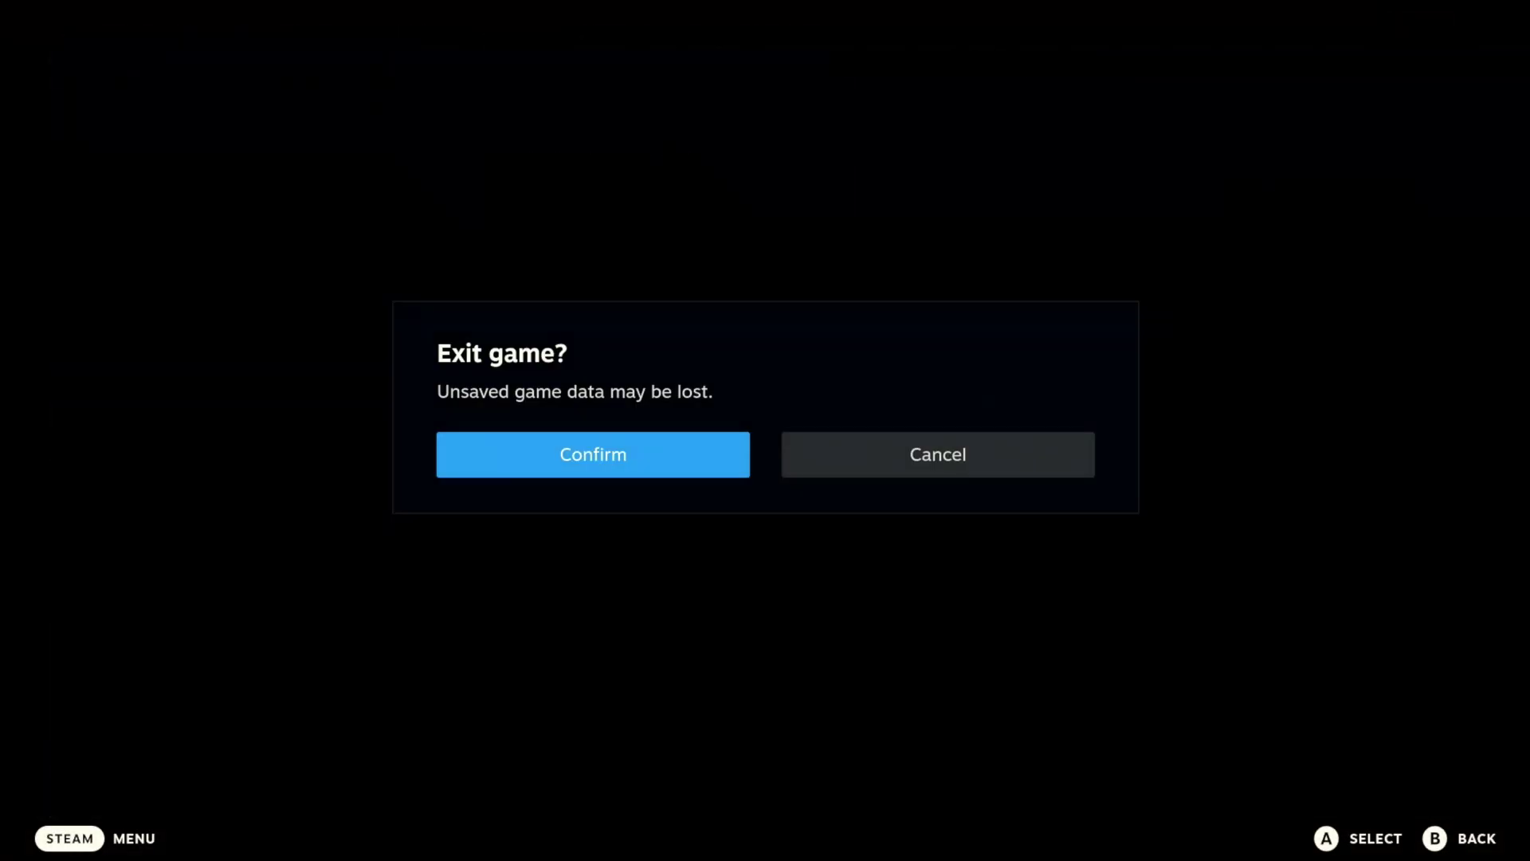
{"action": "key", "text": "Return"}
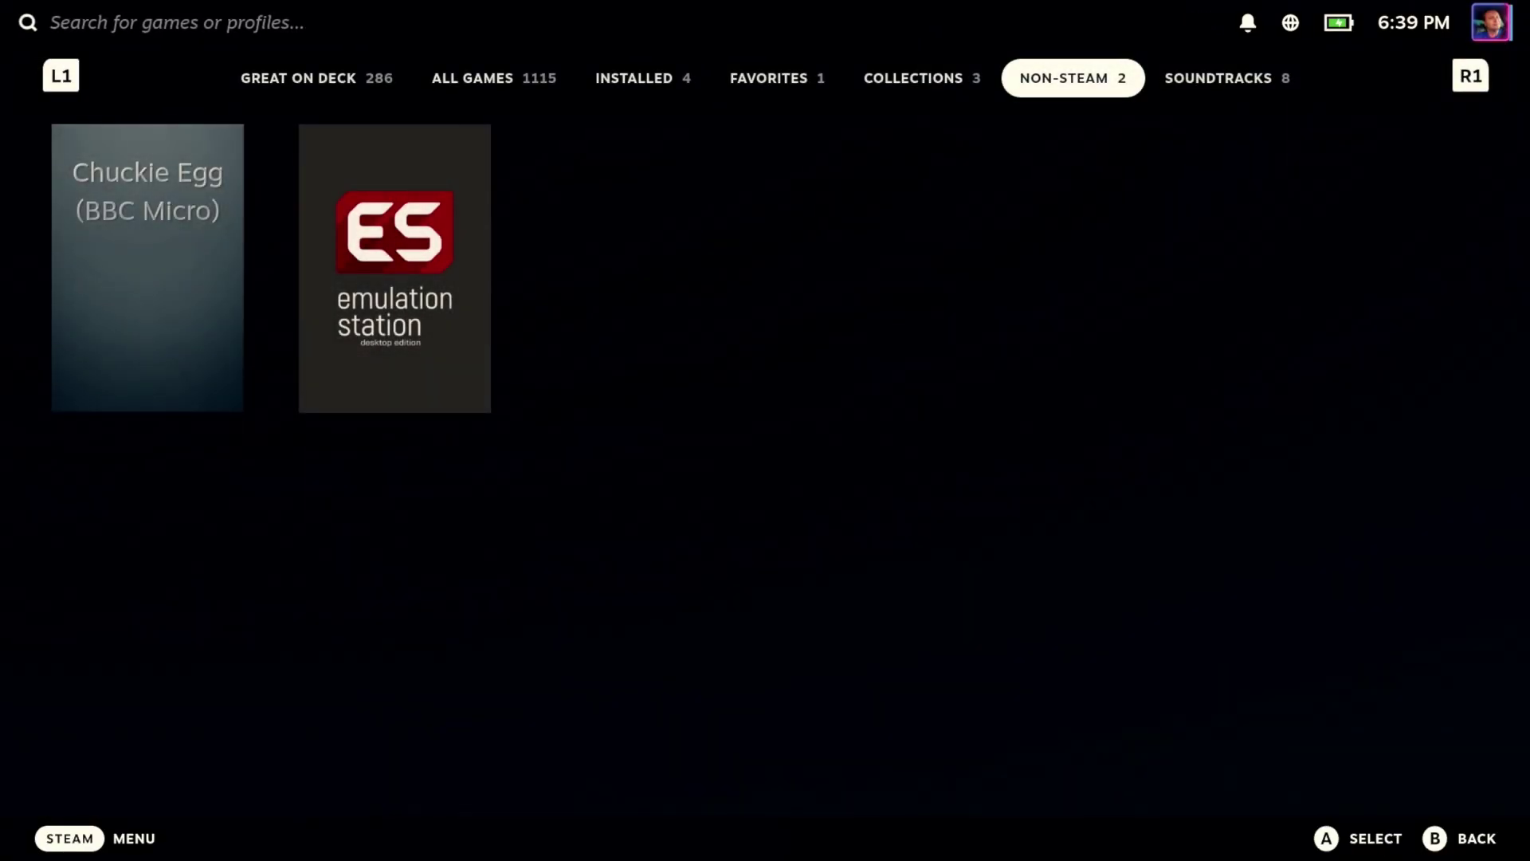
{"action": "key", "text": "Return"}
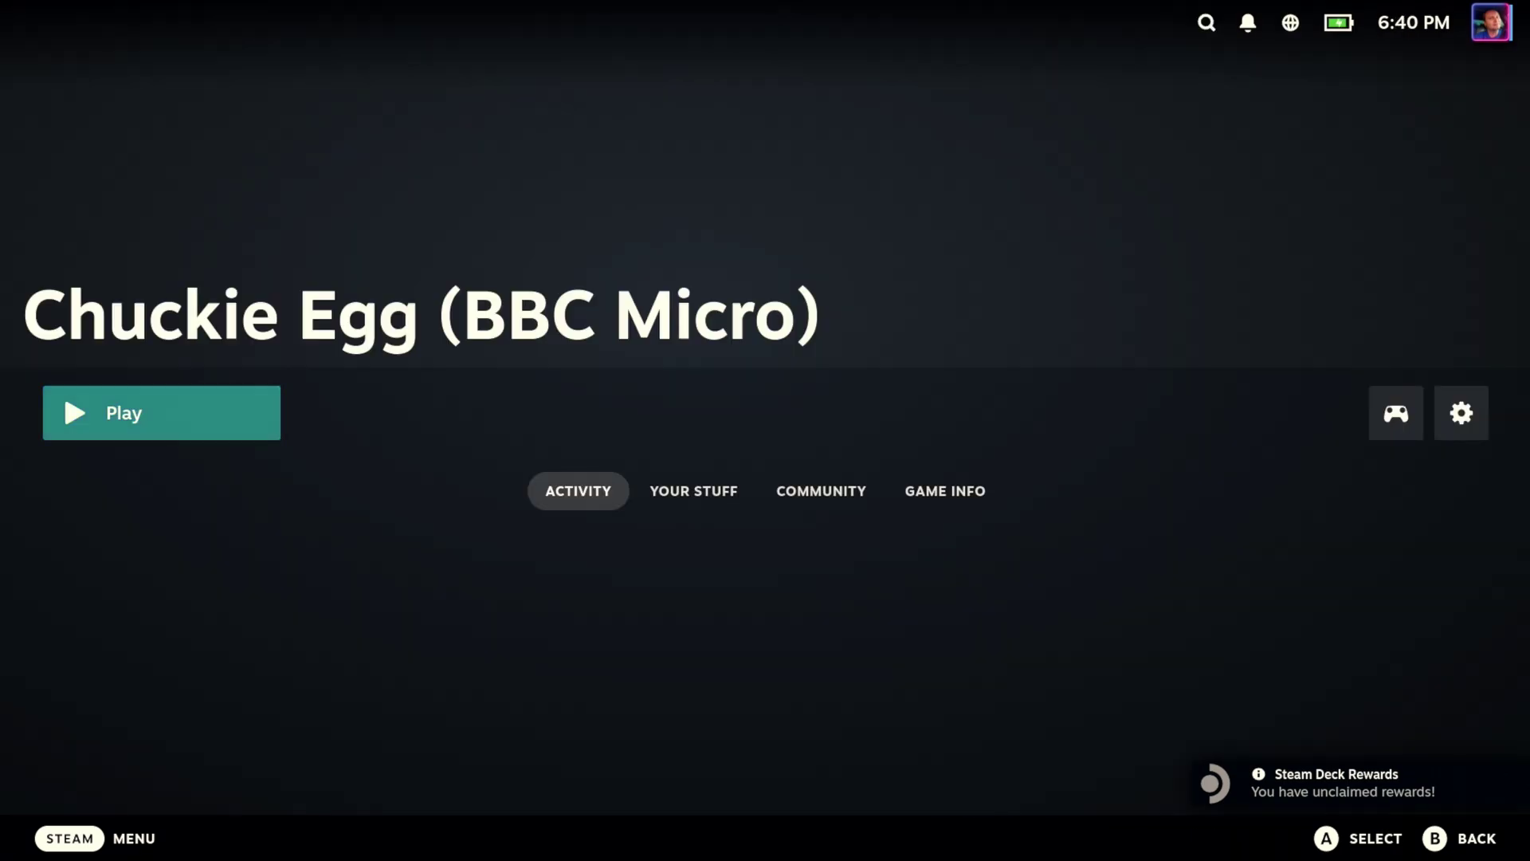
Launch Chuckie Egg once more from its game page.
{"action": "key", "text": "Return"}
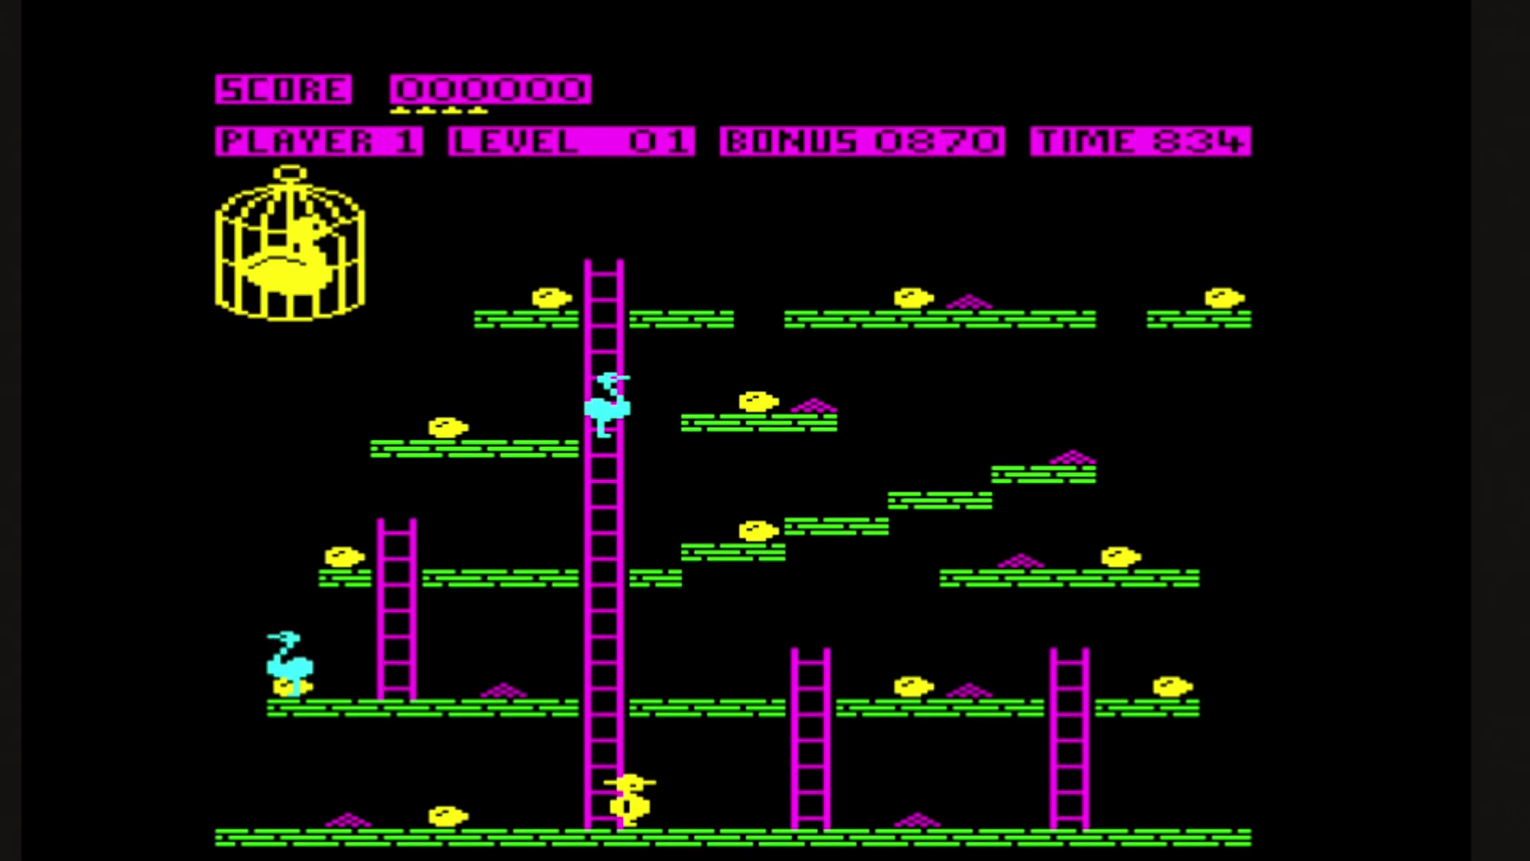
Play level 1 full screen, collecting grain and climbing the ladder to 200 points.
{"action": "key", "text": "space"}
{"action": "key", "text": "Right"}
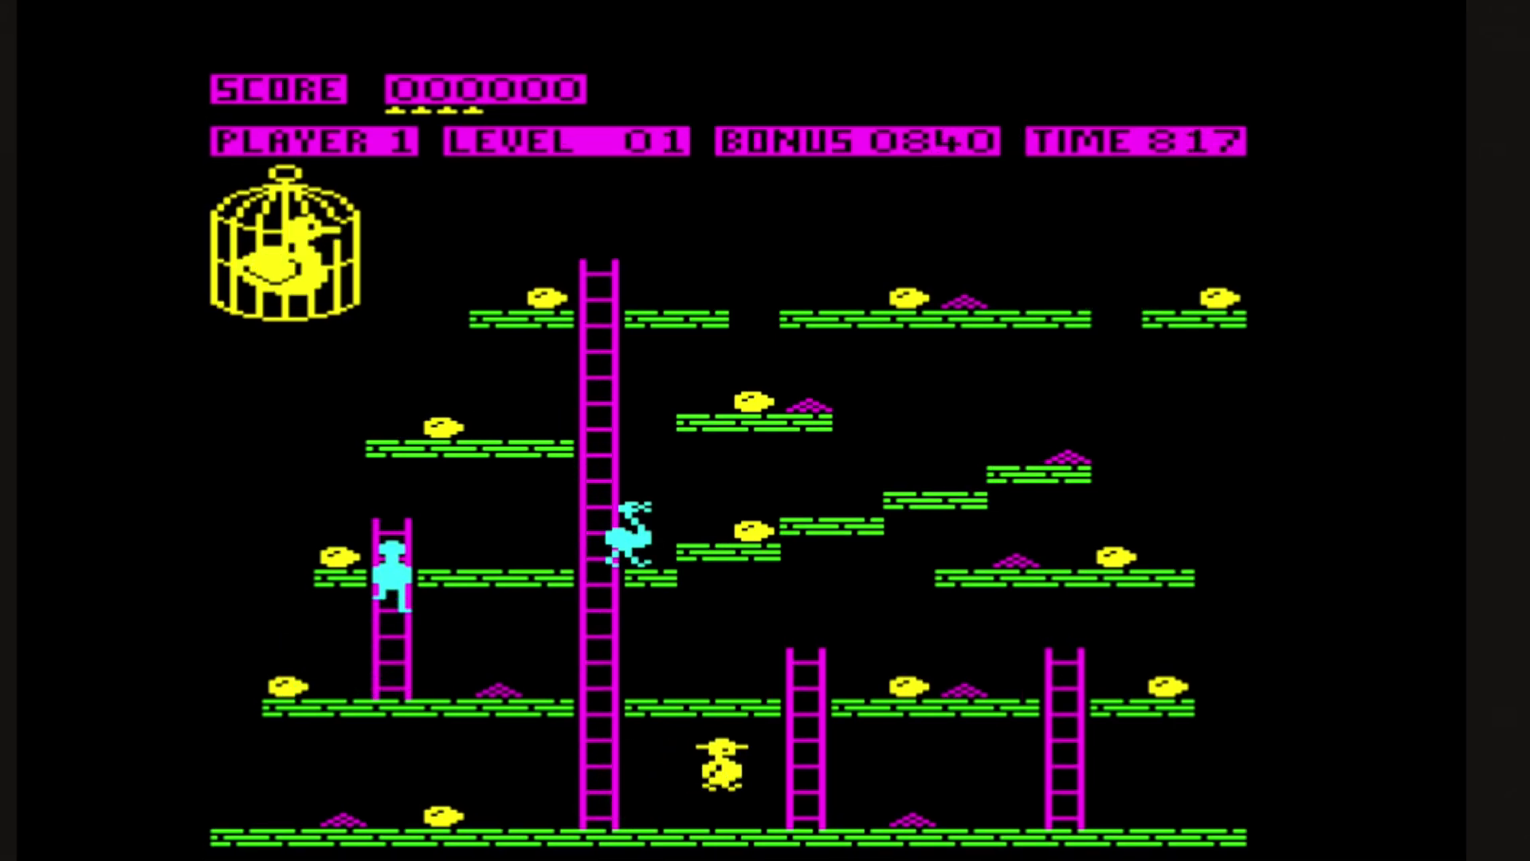
{"action": "key", "text": "Left"}
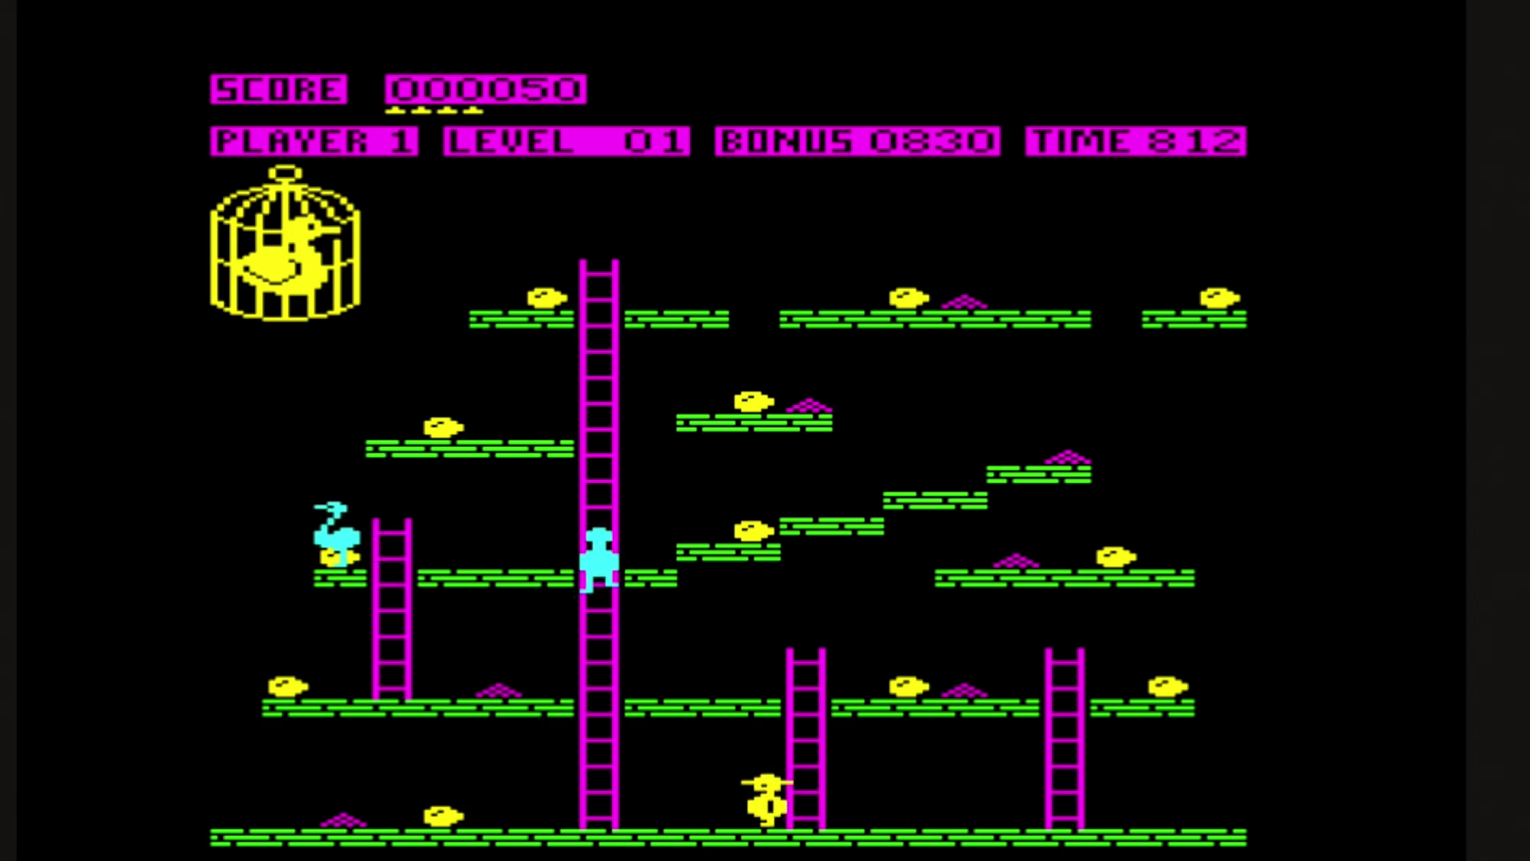
{"action": "key", "text": "Left"}
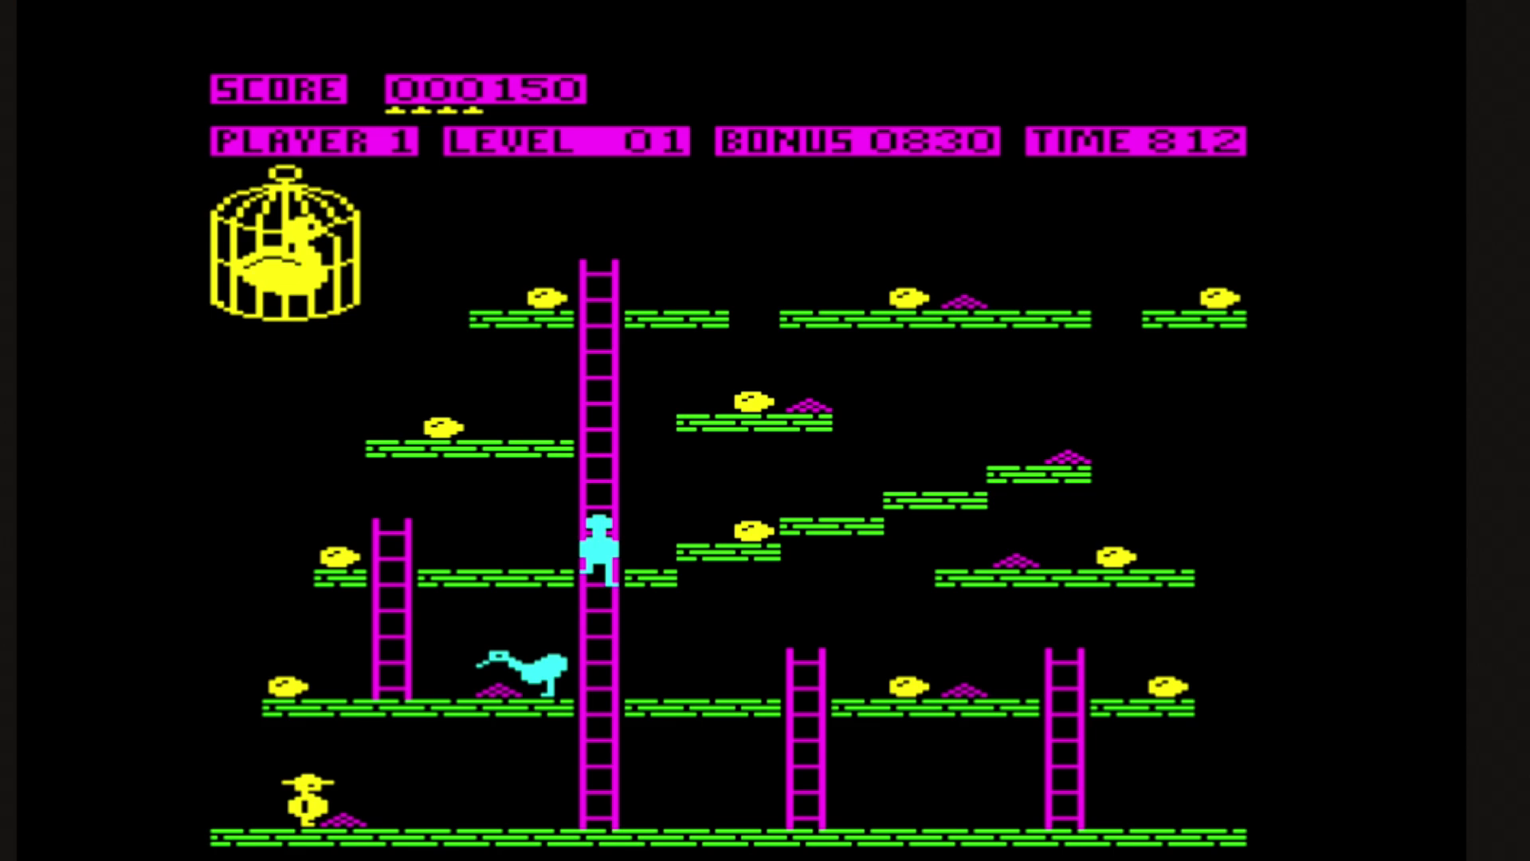
{"action": "key", "text": "space"}
{"action": "key", "text": "Right"}
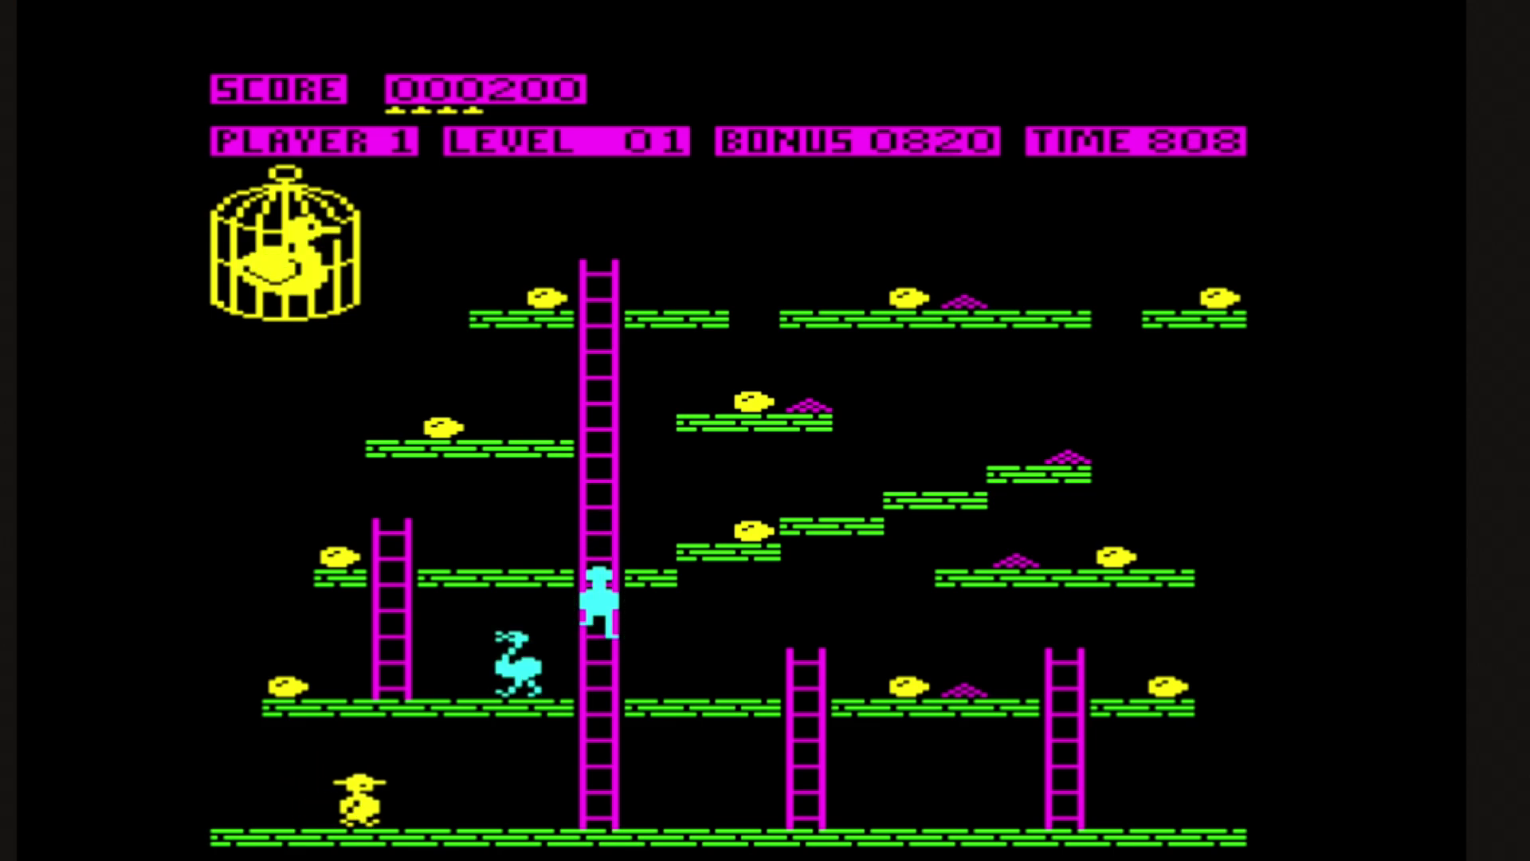
{"action": "key", "text": "Right"}
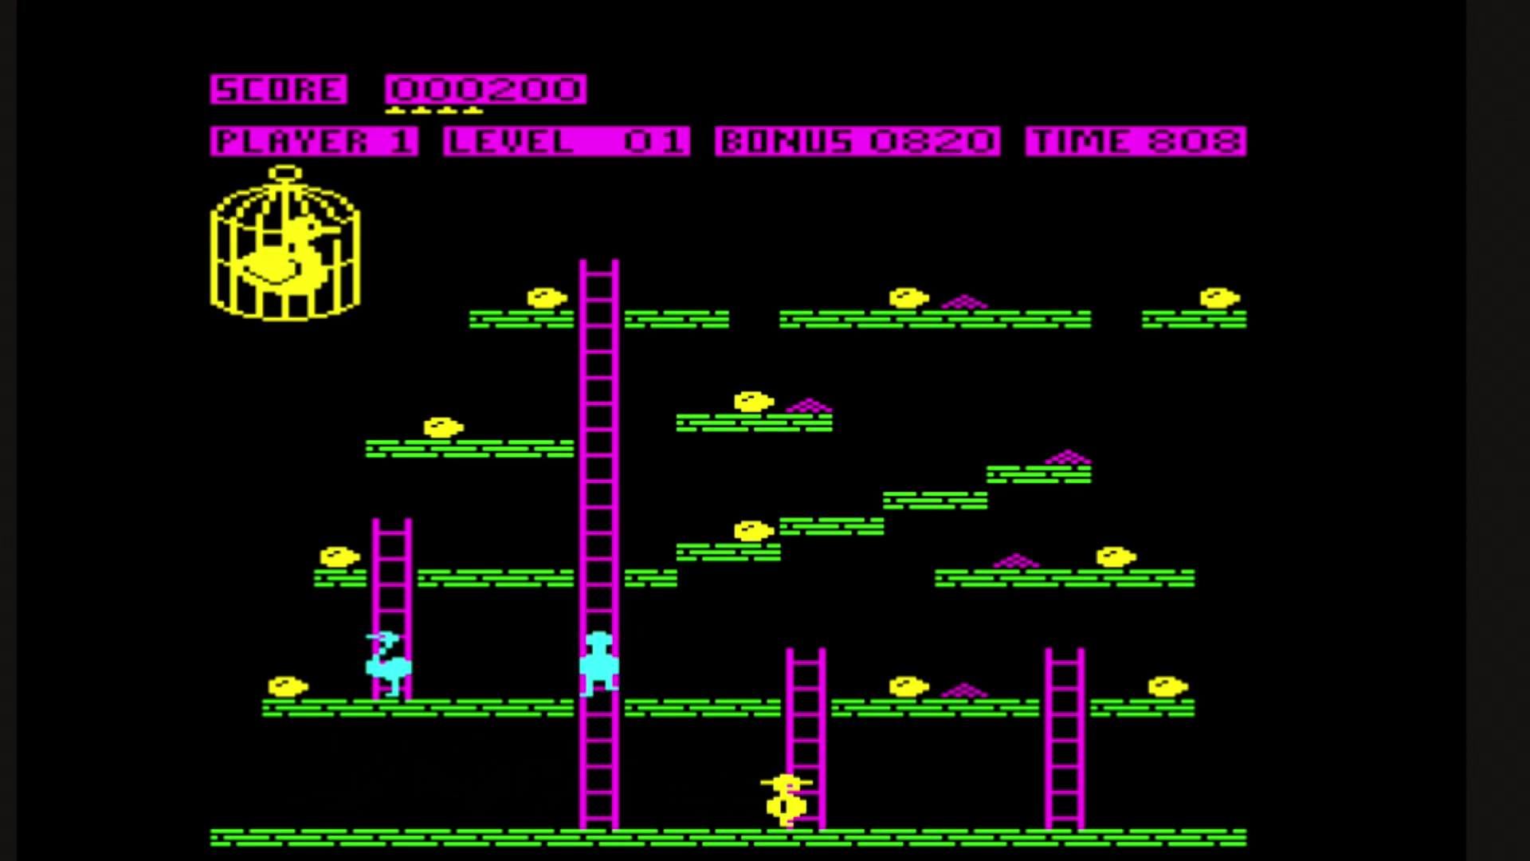
{"action": "key", "text": "Up"}
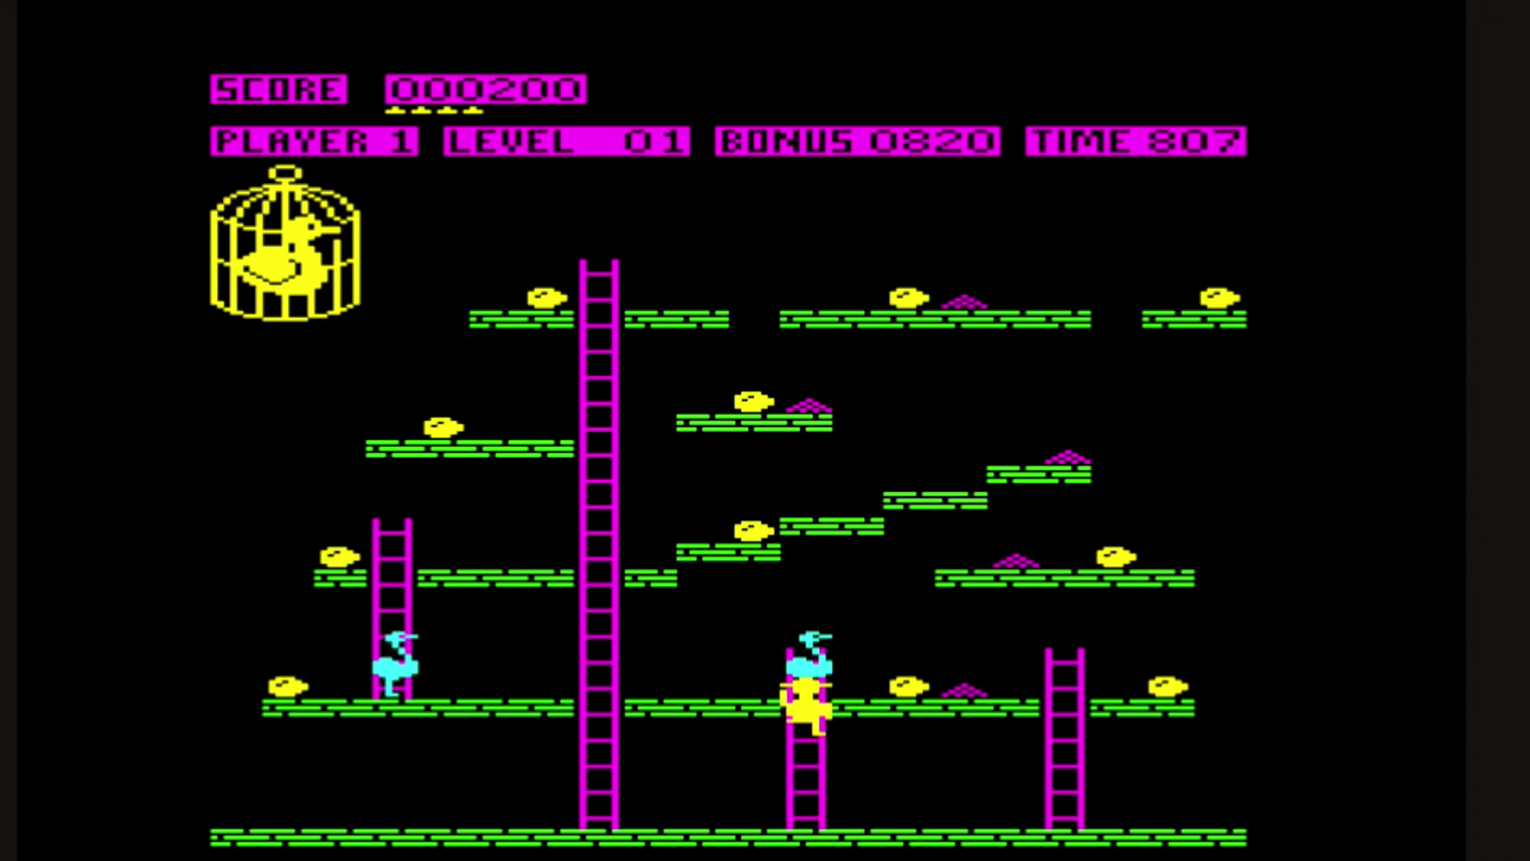
Exit the game from the Steam menu back to its library page.
{"action": "key", "text": "super"}
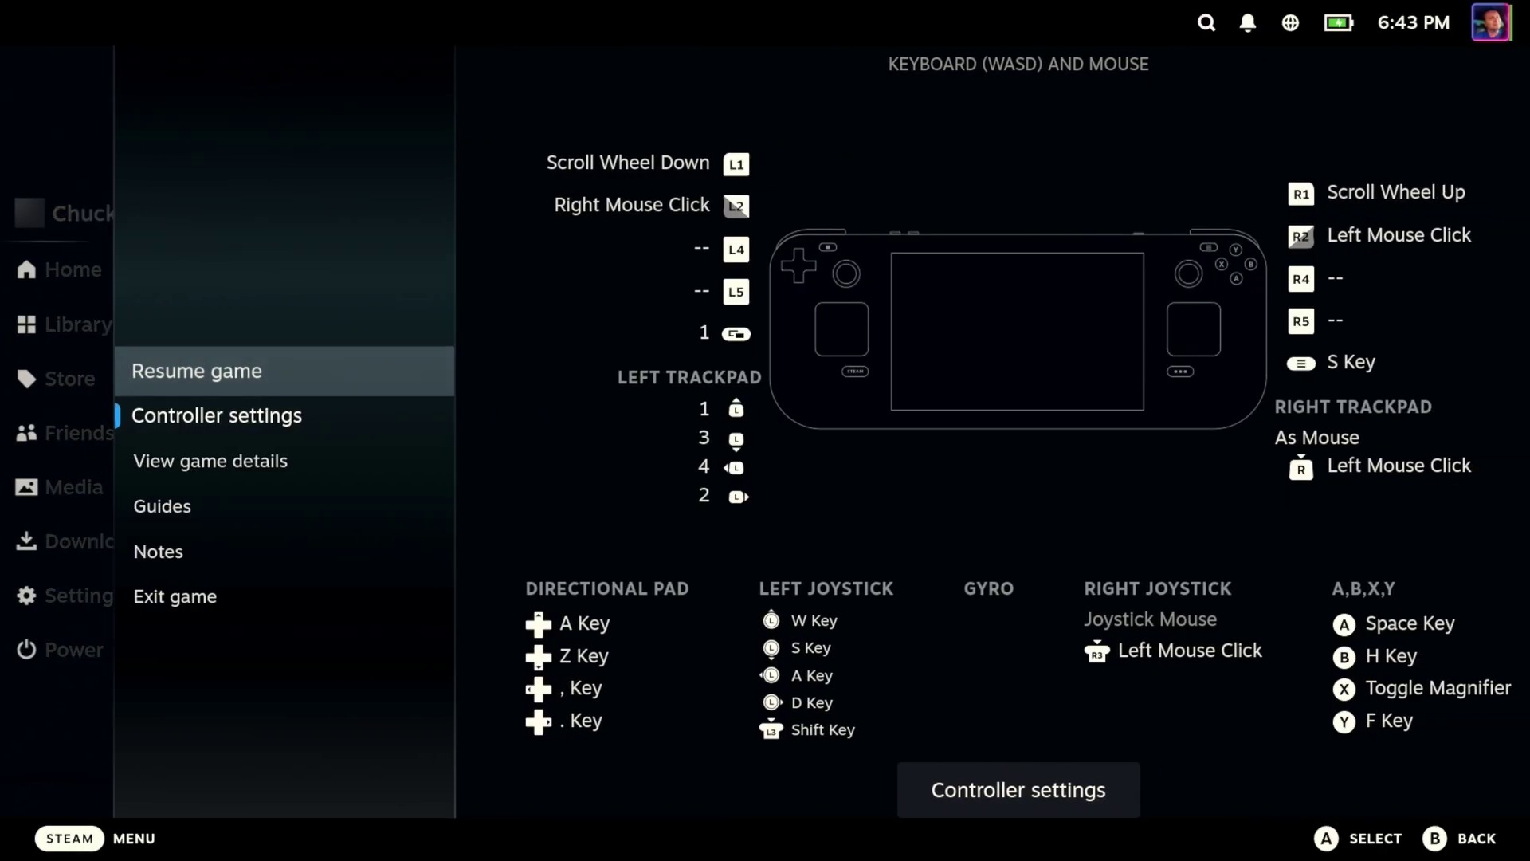
{"action": "key", "text": "Down"}
{"action": "key", "text": "Down"}
{"action": "key", "text": "Down"}
{"action": "key", "text": "Down"}
{"action": "key", "text": "Down"}
{"action": "key", "text": "Return"}
{"action": "key", "text": "Return"}
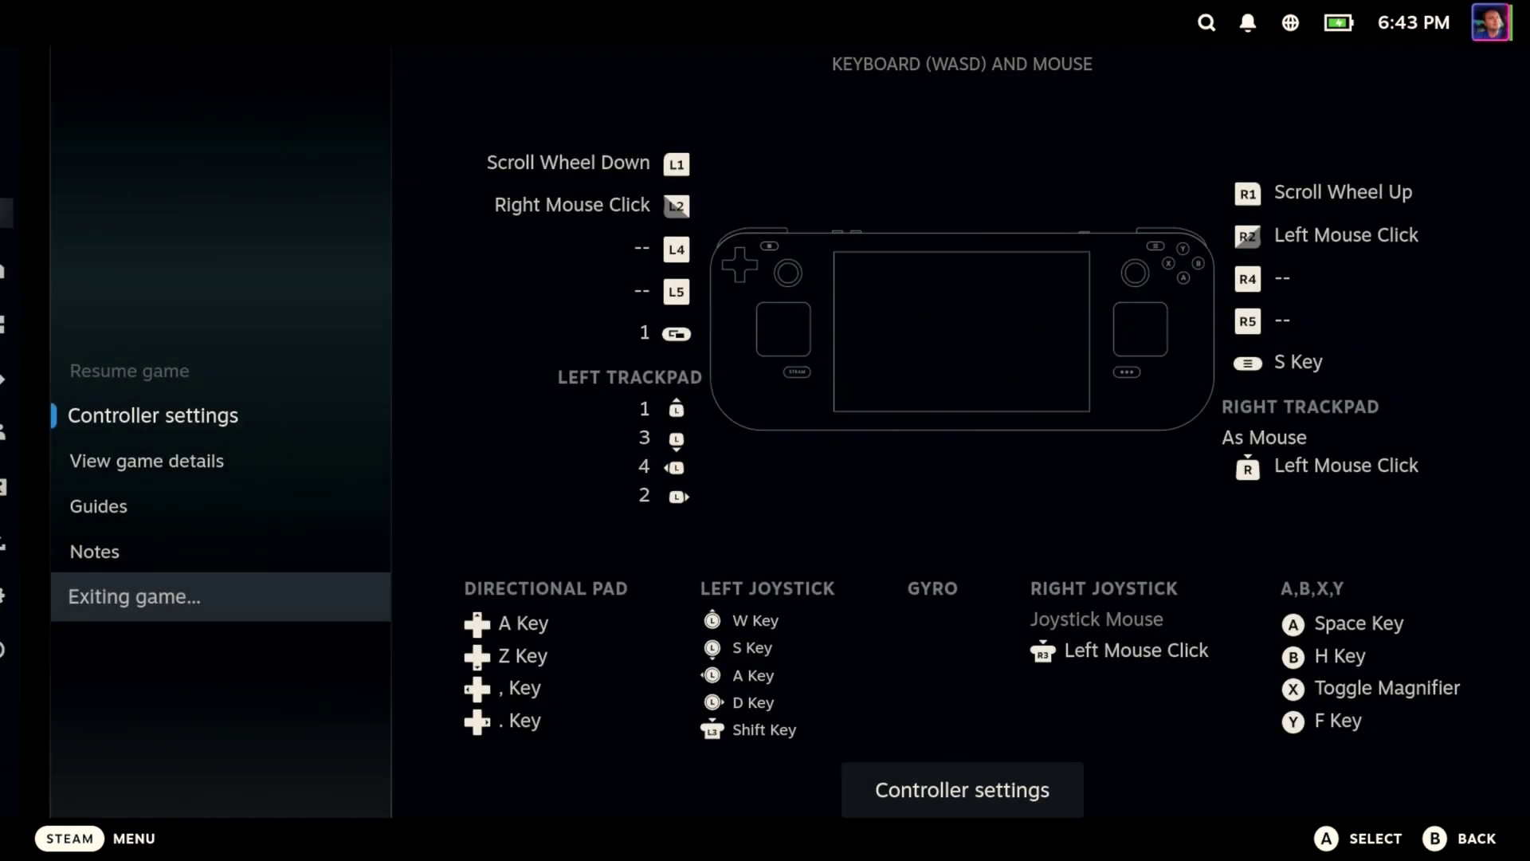